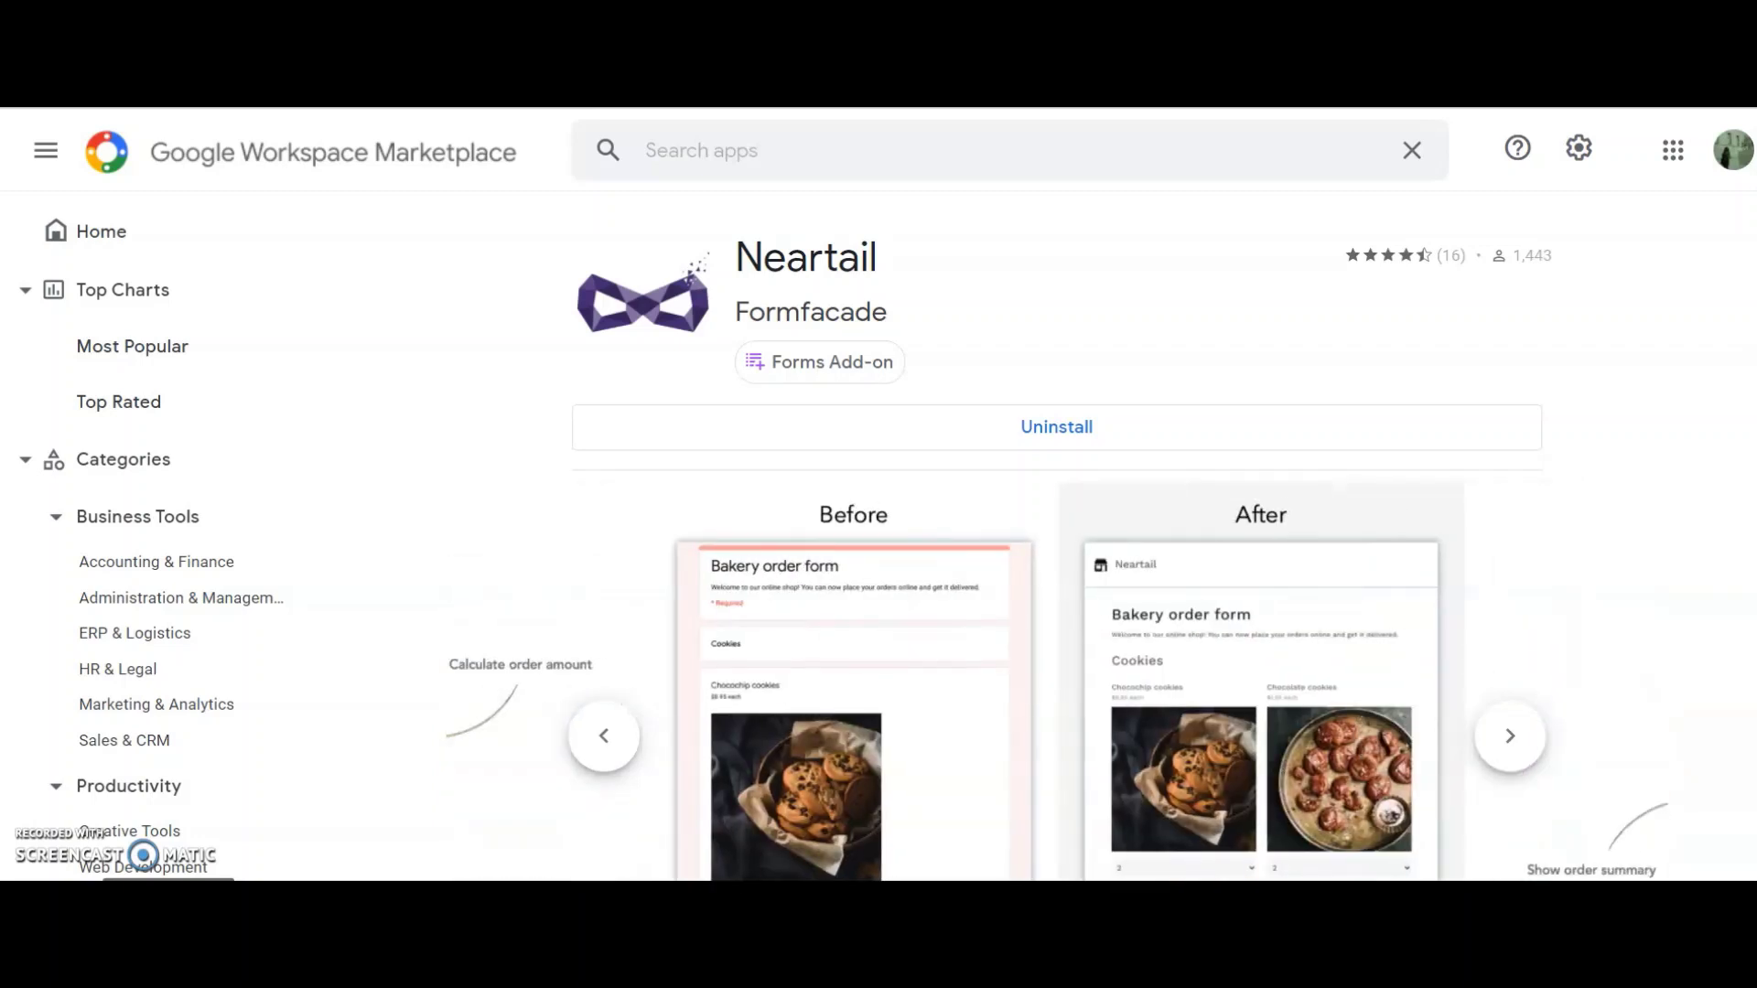
# Step: Filter Neartail's template gallery to Restaurant and choose the À la carte menu template
pyautogui.click(1425, 785)
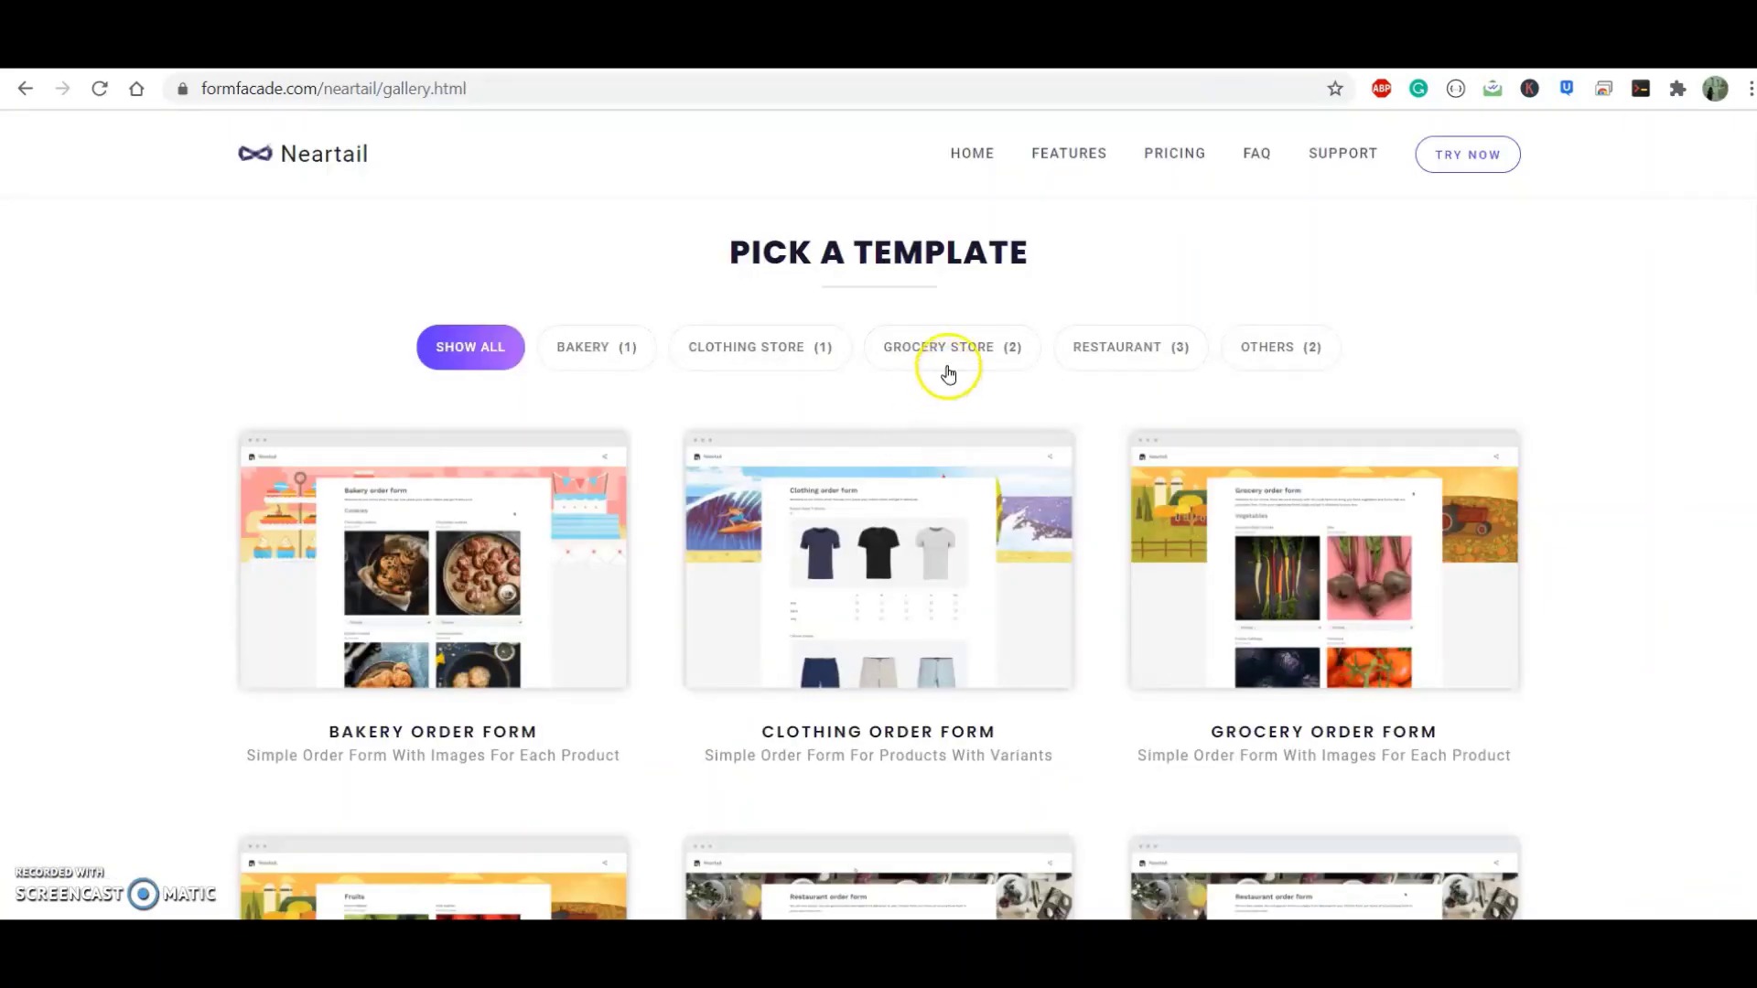
pyautogui.click(1103, 353)
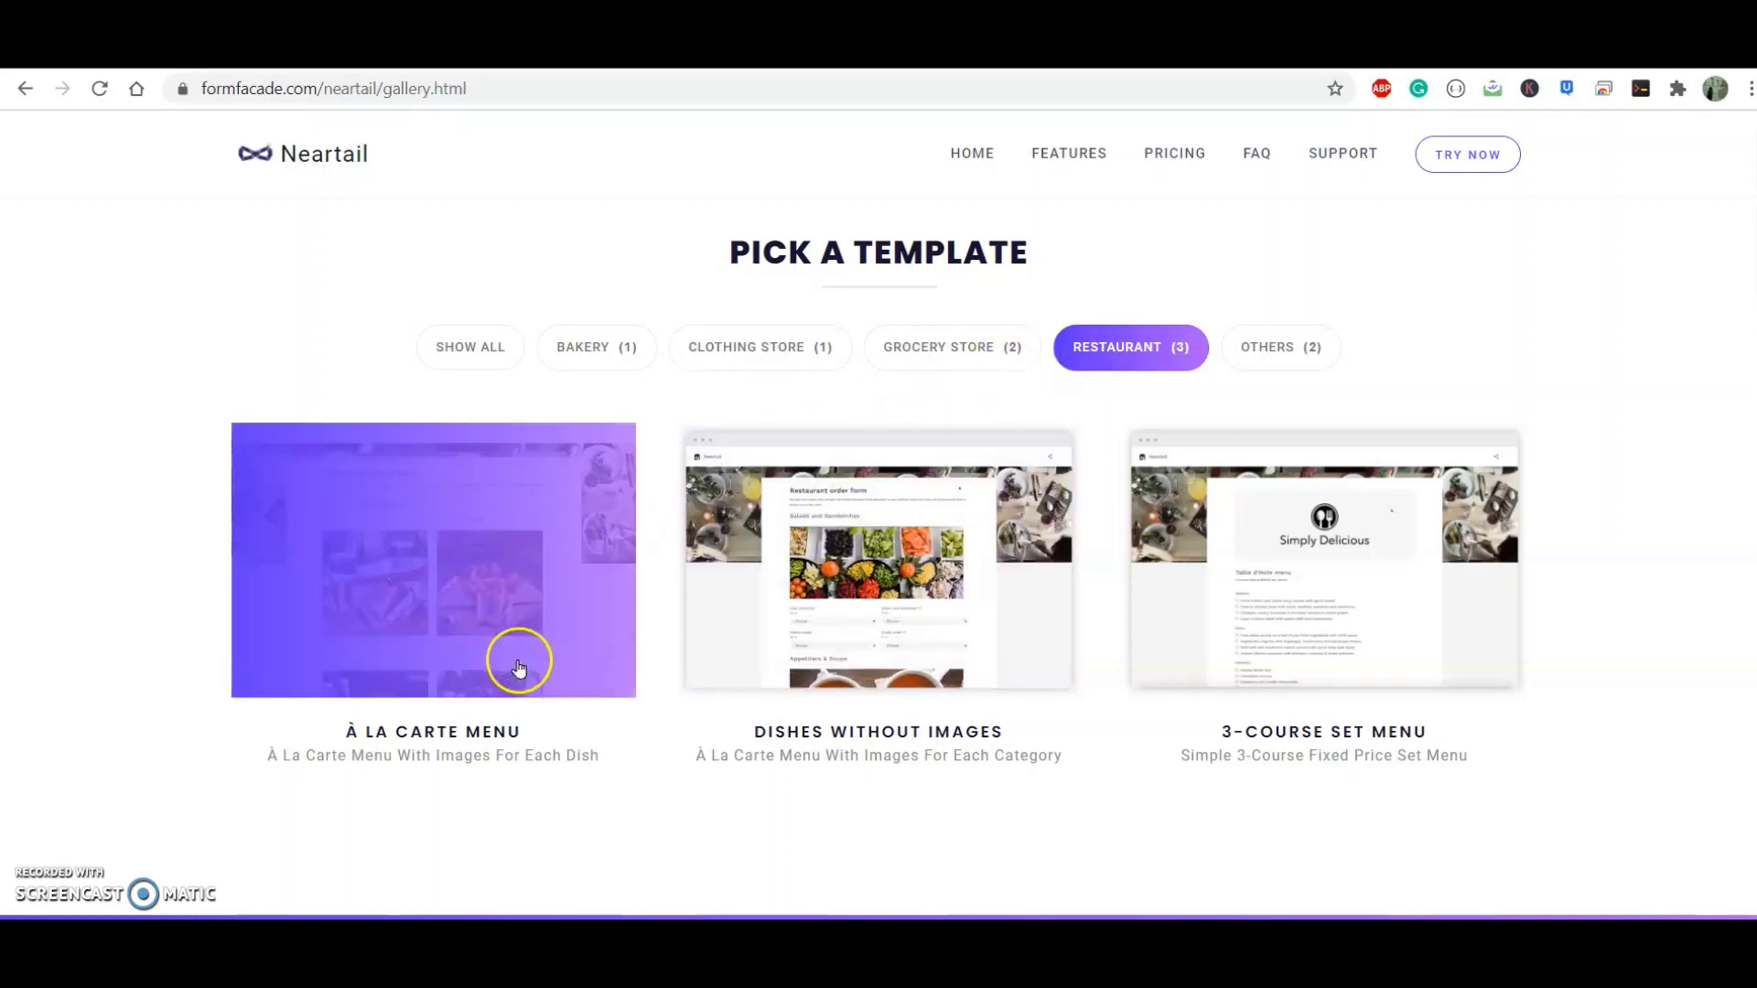
pyautogui.click(421, 734)
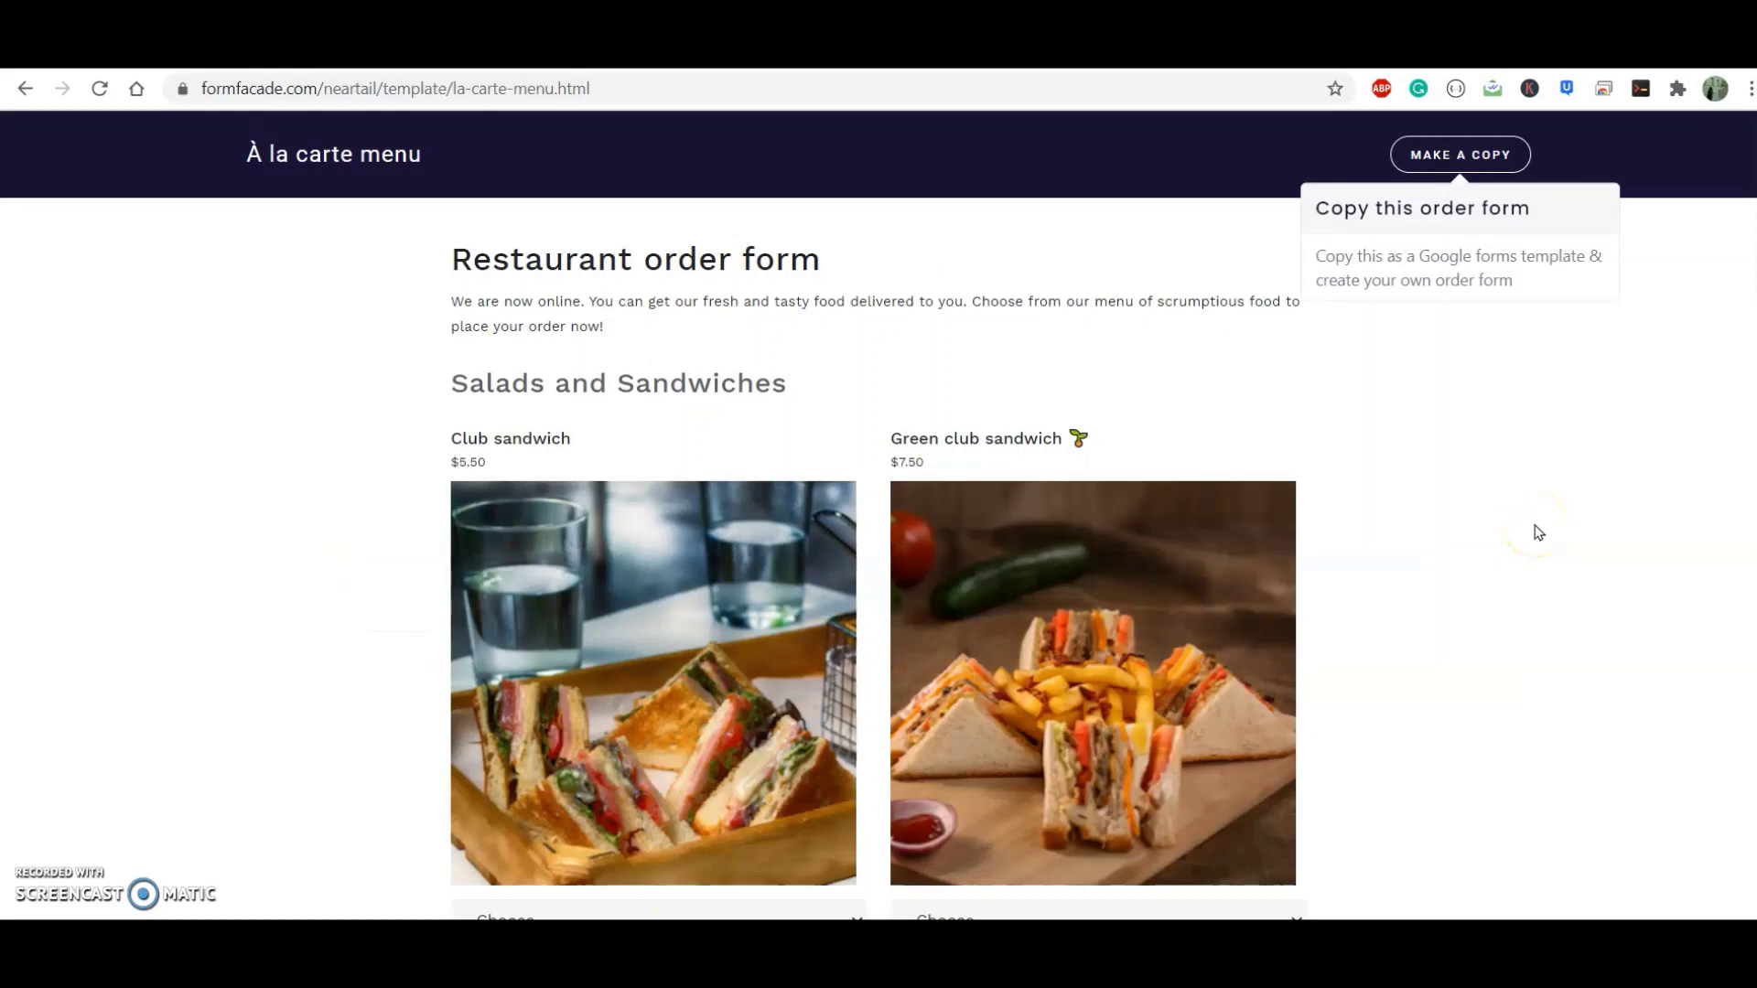
pyautogui.scroll(-2, 1538, 533)
pyautogui.scroll(-2, 1537, 532)
pyautogui.scroll(-2, 1538, 533)
pyautogui.scroll(-2, 1538, 533)
pyautogui.scroll(-2, 1538, 532)
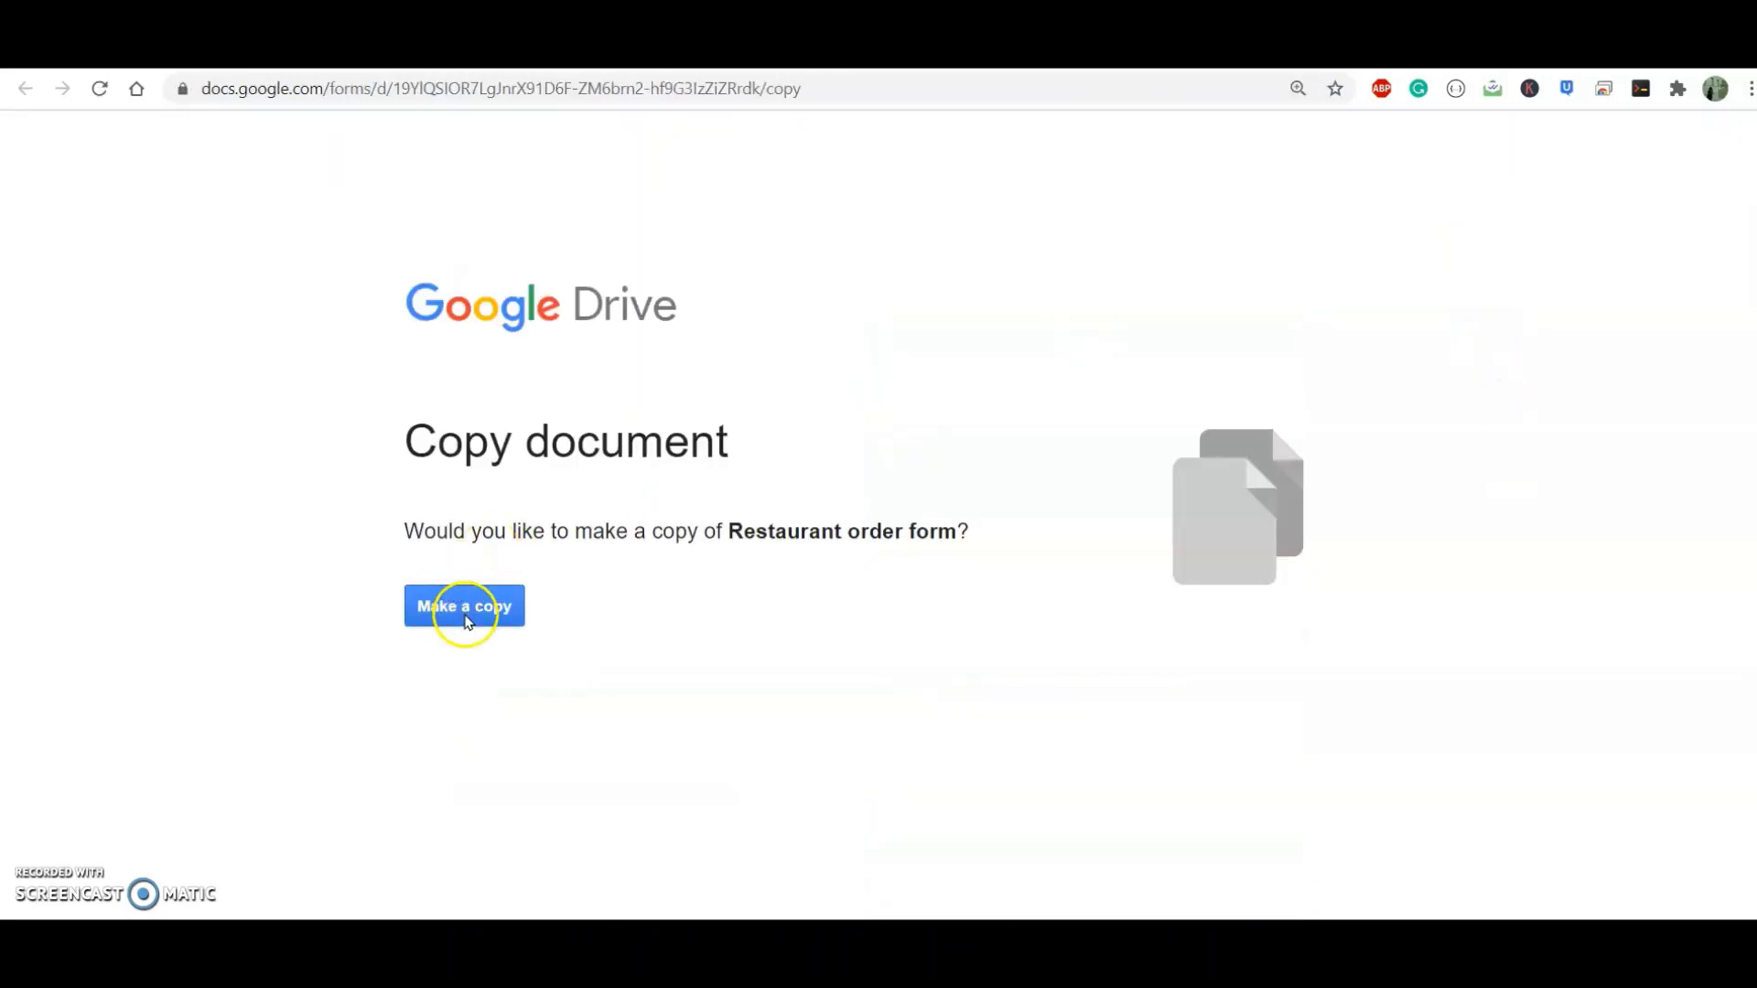
# Step: Copy the Restaurant order form and launch Neartail's 'Customize this form' add-on
pyautogui.click(465, 622)
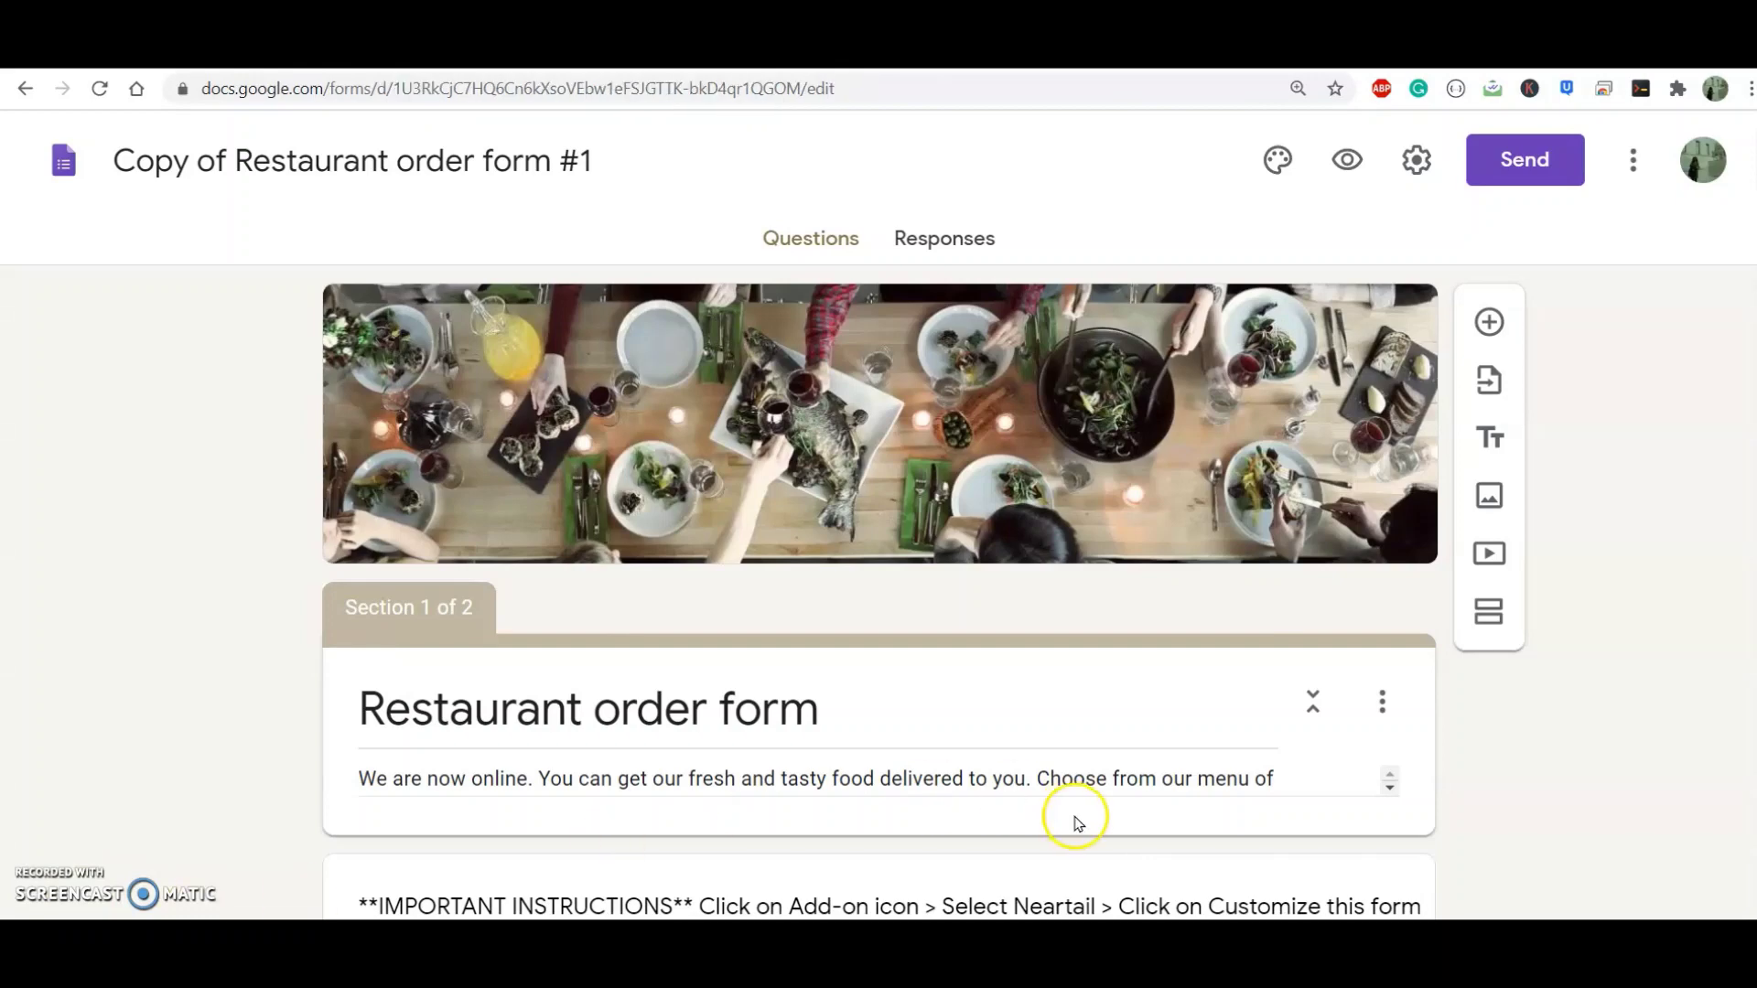
pyautogui.click(1199, 790)
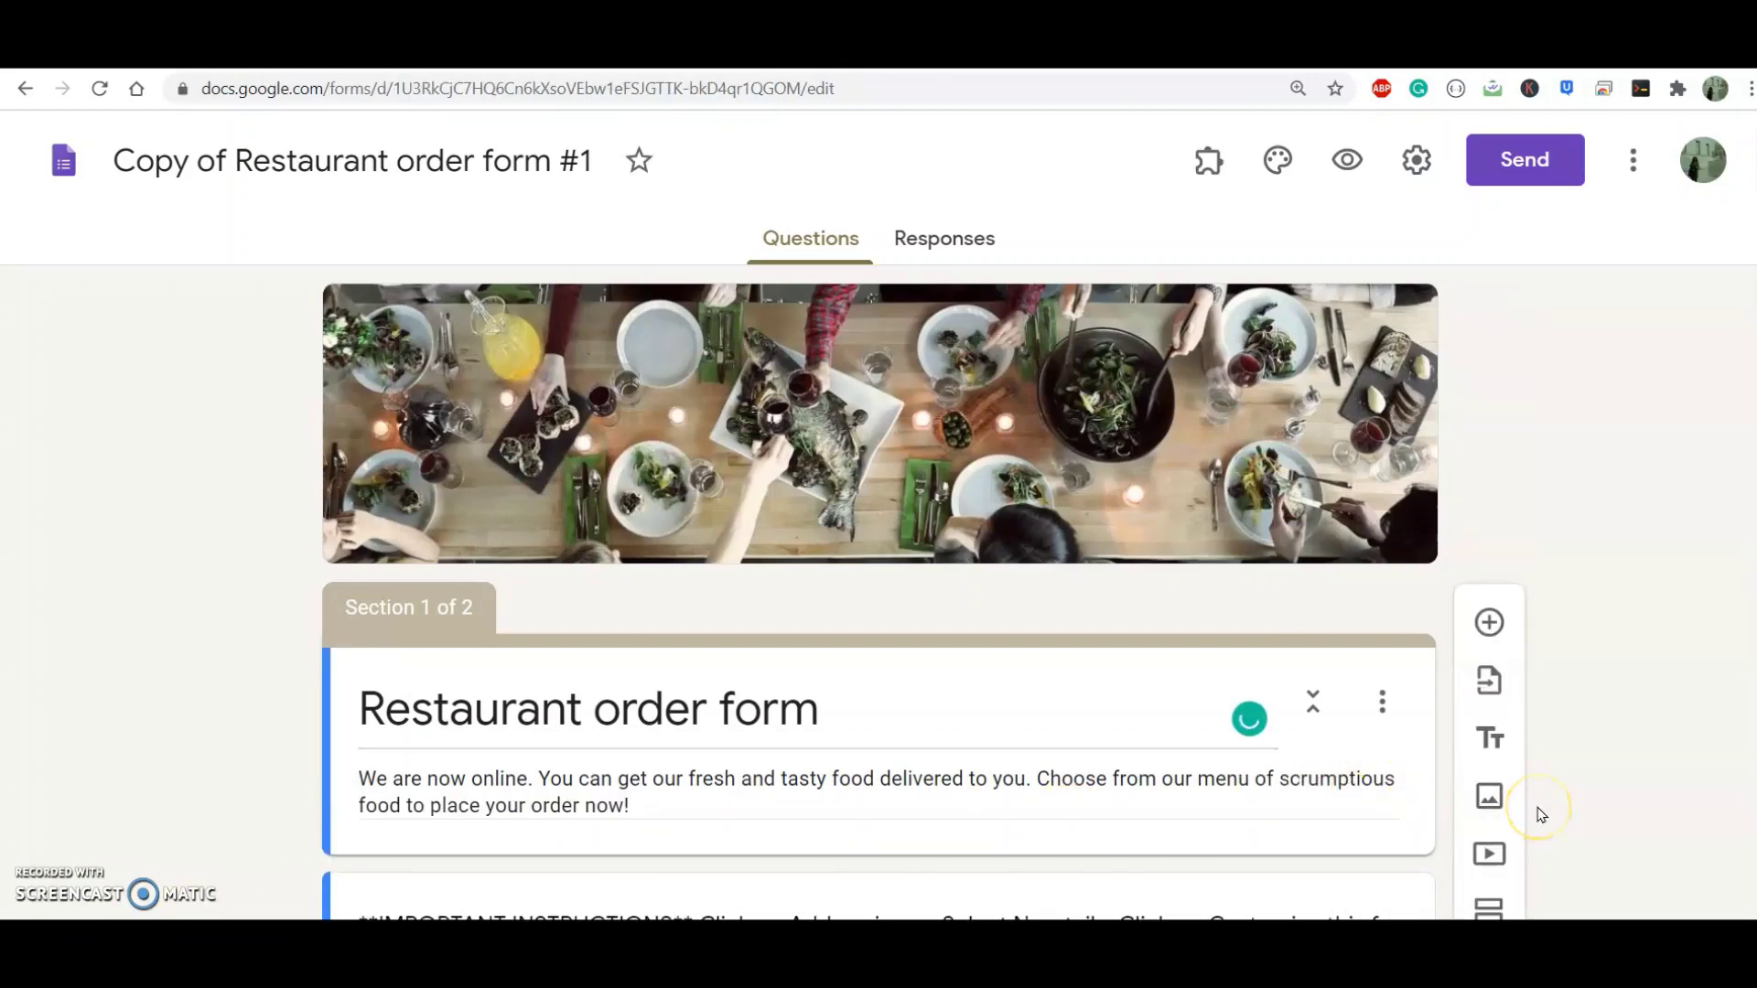
pyautogui.scroll(-1, 1541, 814)
pyautogui.scroll(-2, 1540, 814)
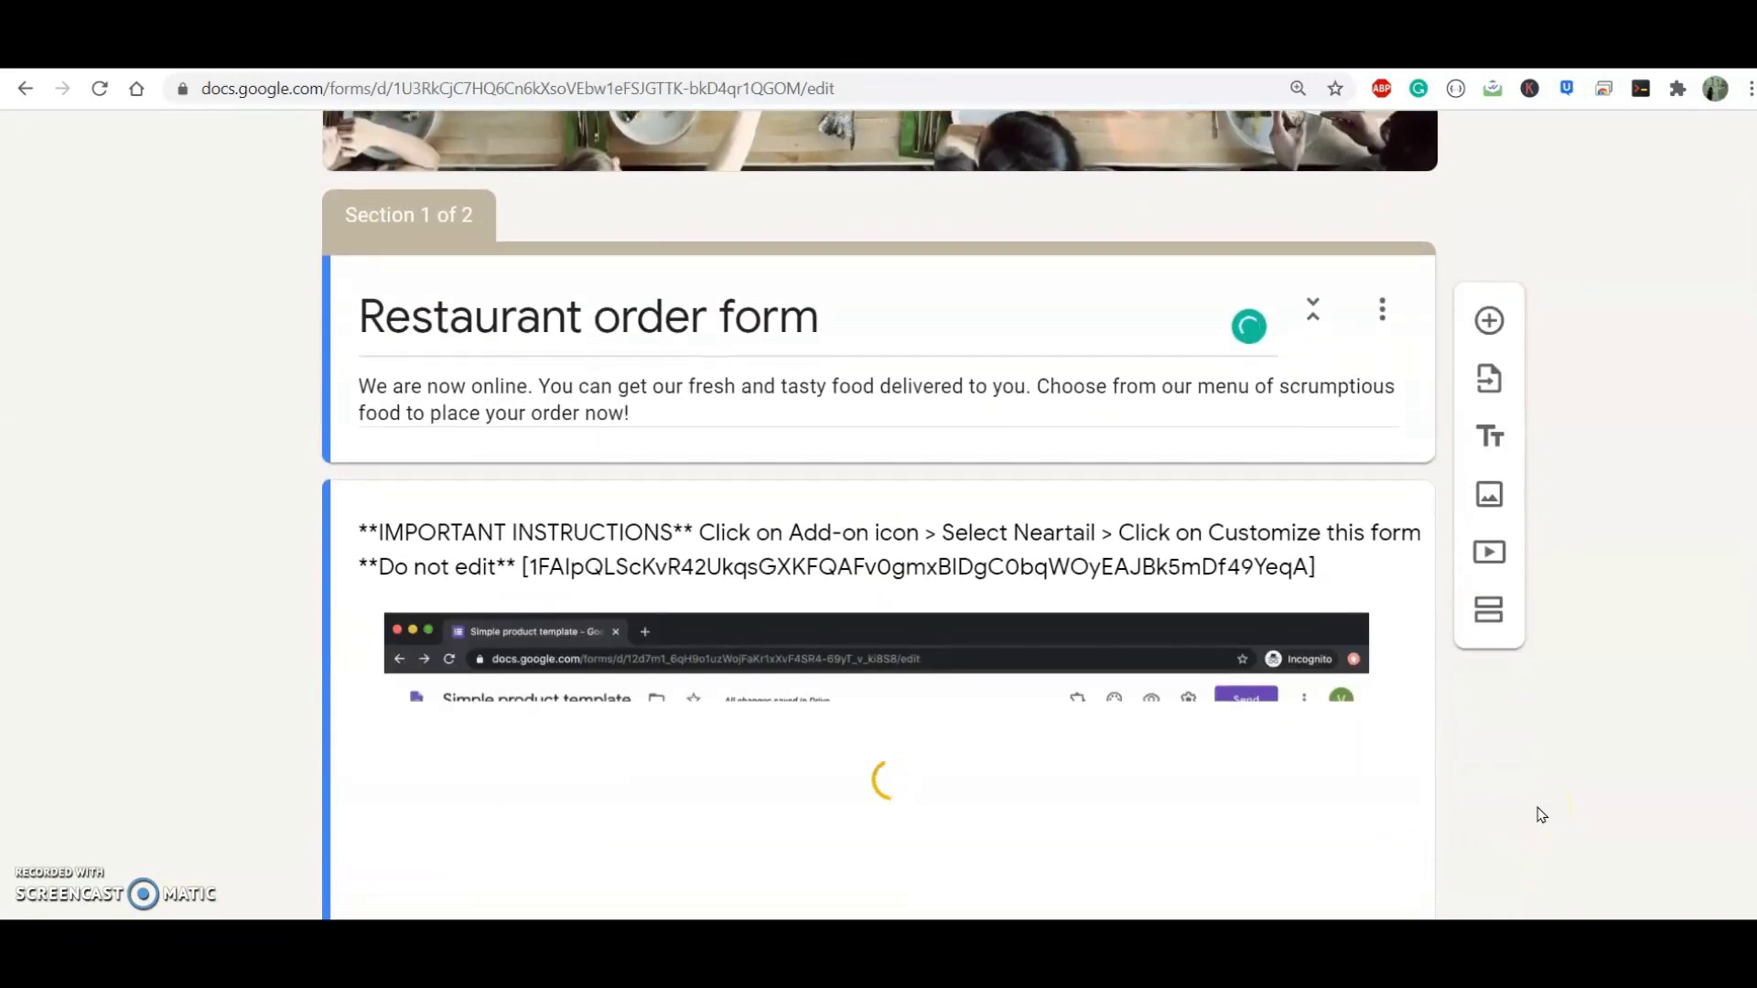
pyautogui.scroll(-2, 1541, 815)
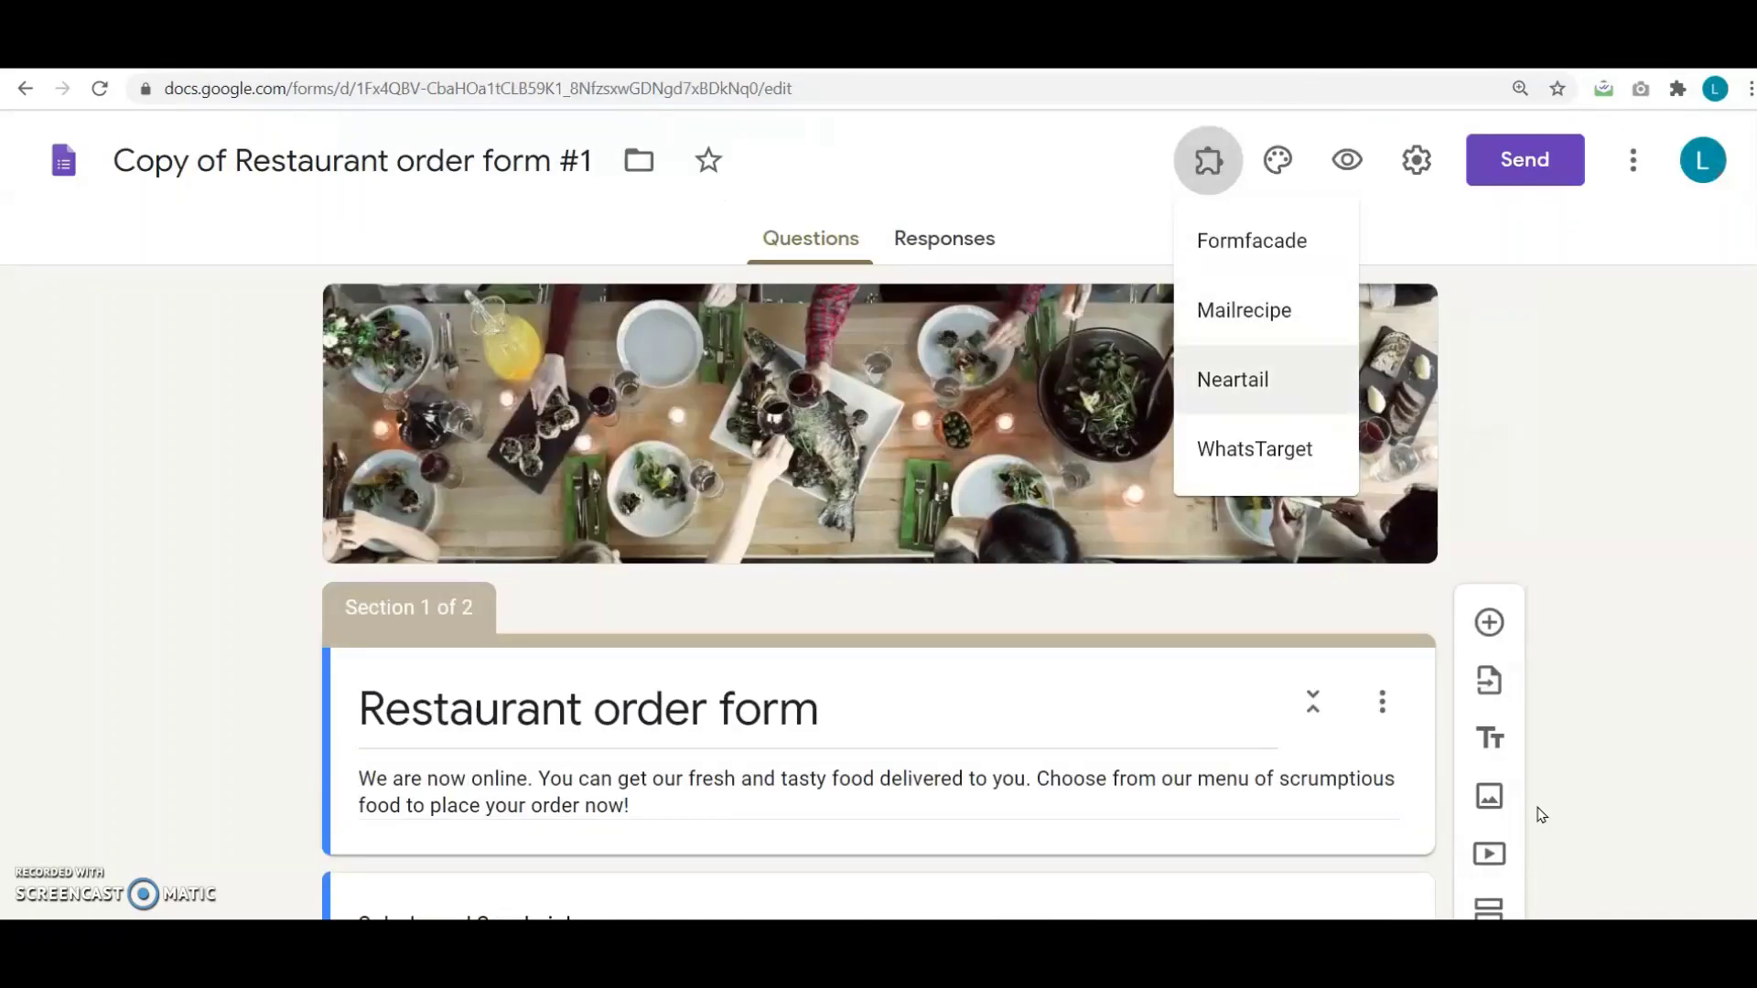
pyautogui.press('Return')
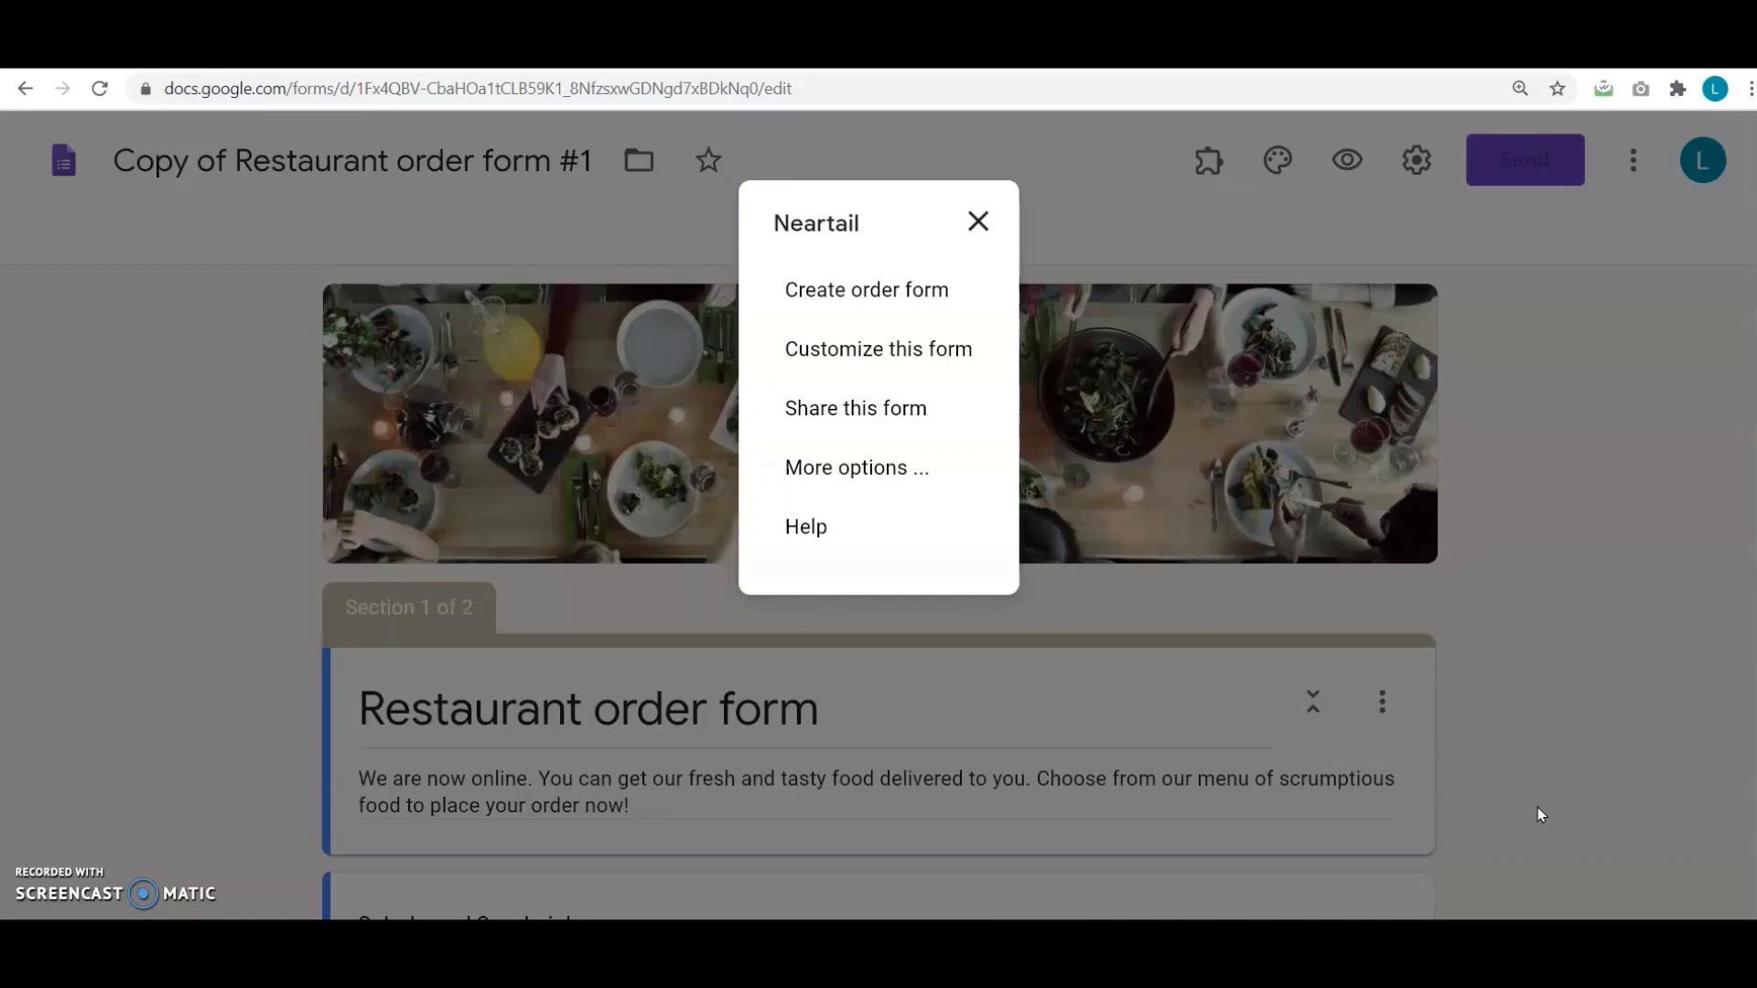
pyautogui.press('Down')
pyautogui.press('Return')
pyautogui.click(695, 759)
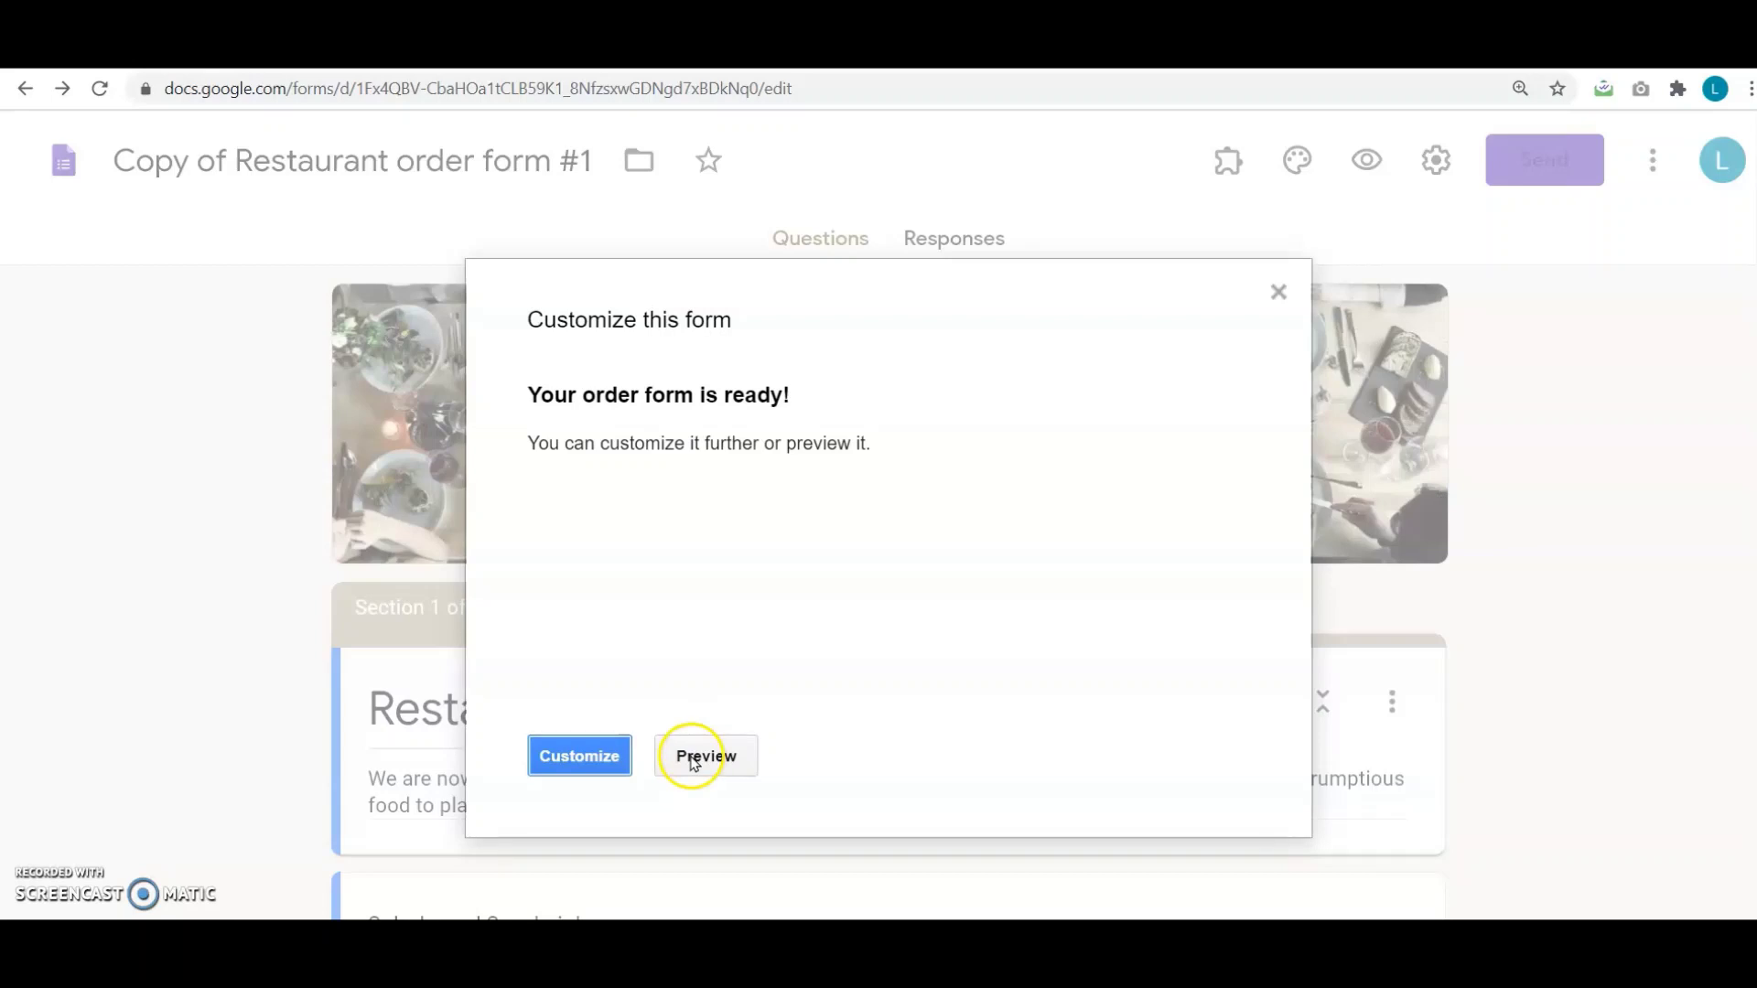
# Step: Preview the form and order one Greek salad, two Hot wings, Ratatouille, carbonara and Tiramisu
pyautogui.click(705, 757)
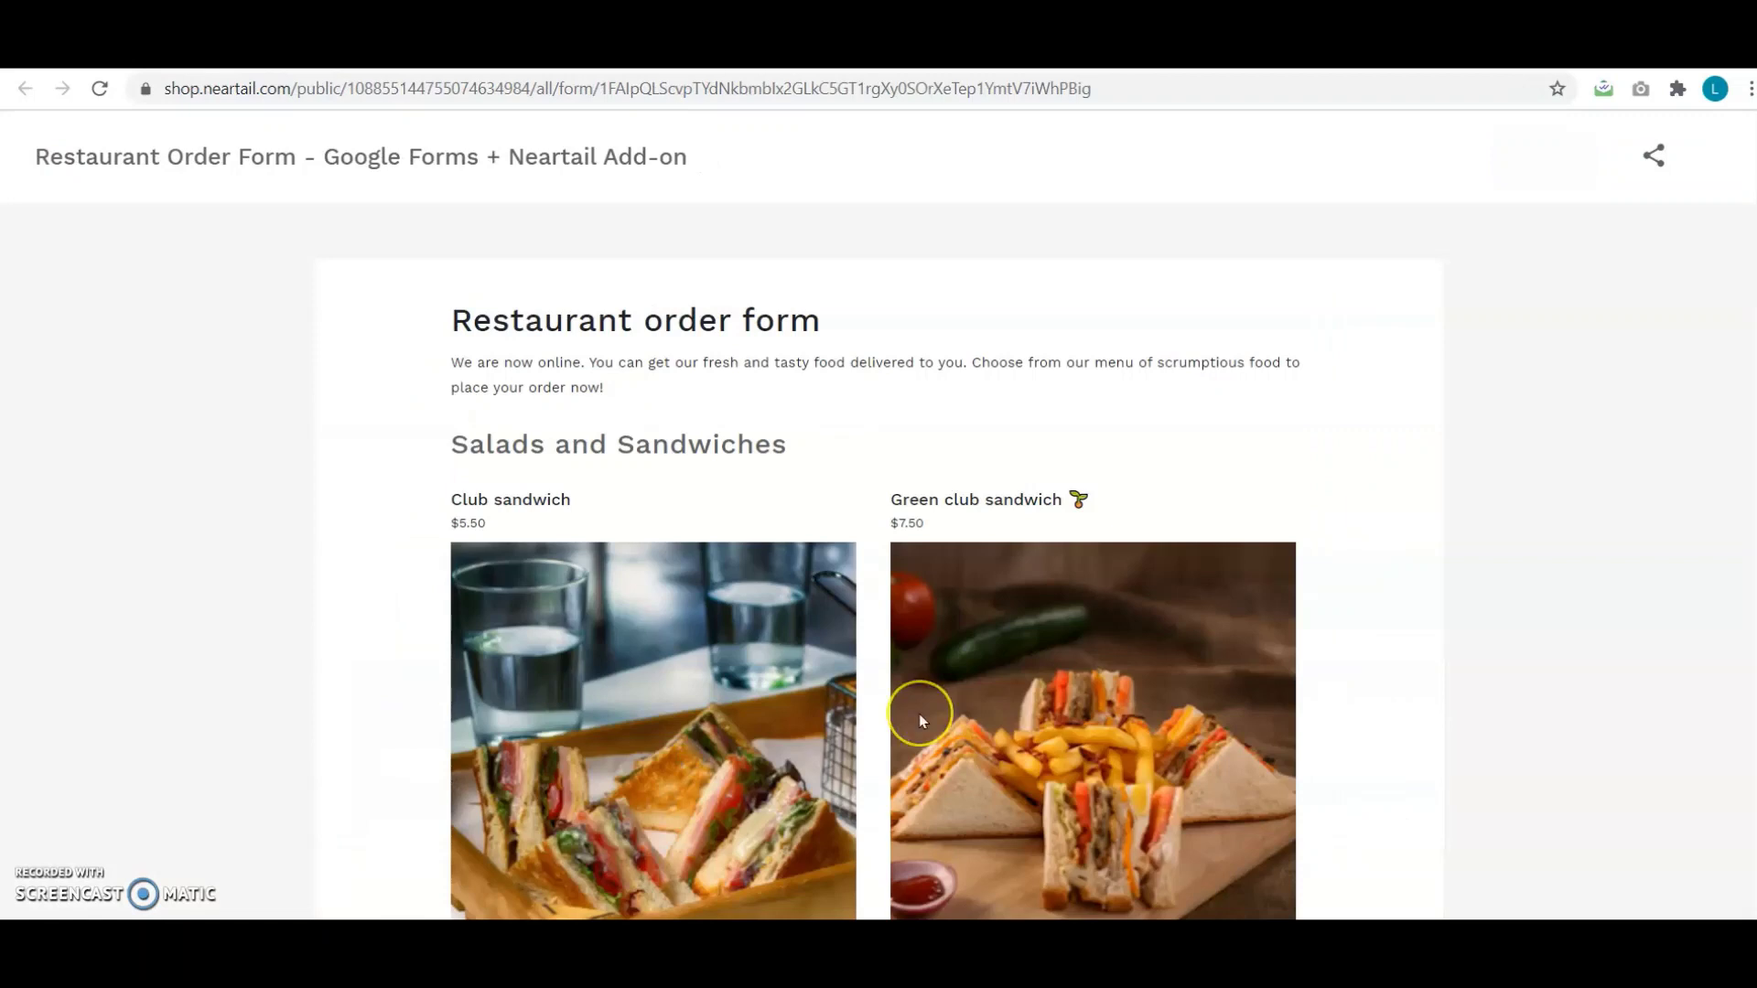
pyautogui.scroll(-3, 918, 715)
pyautogui.scroll(-3, 919, 718)
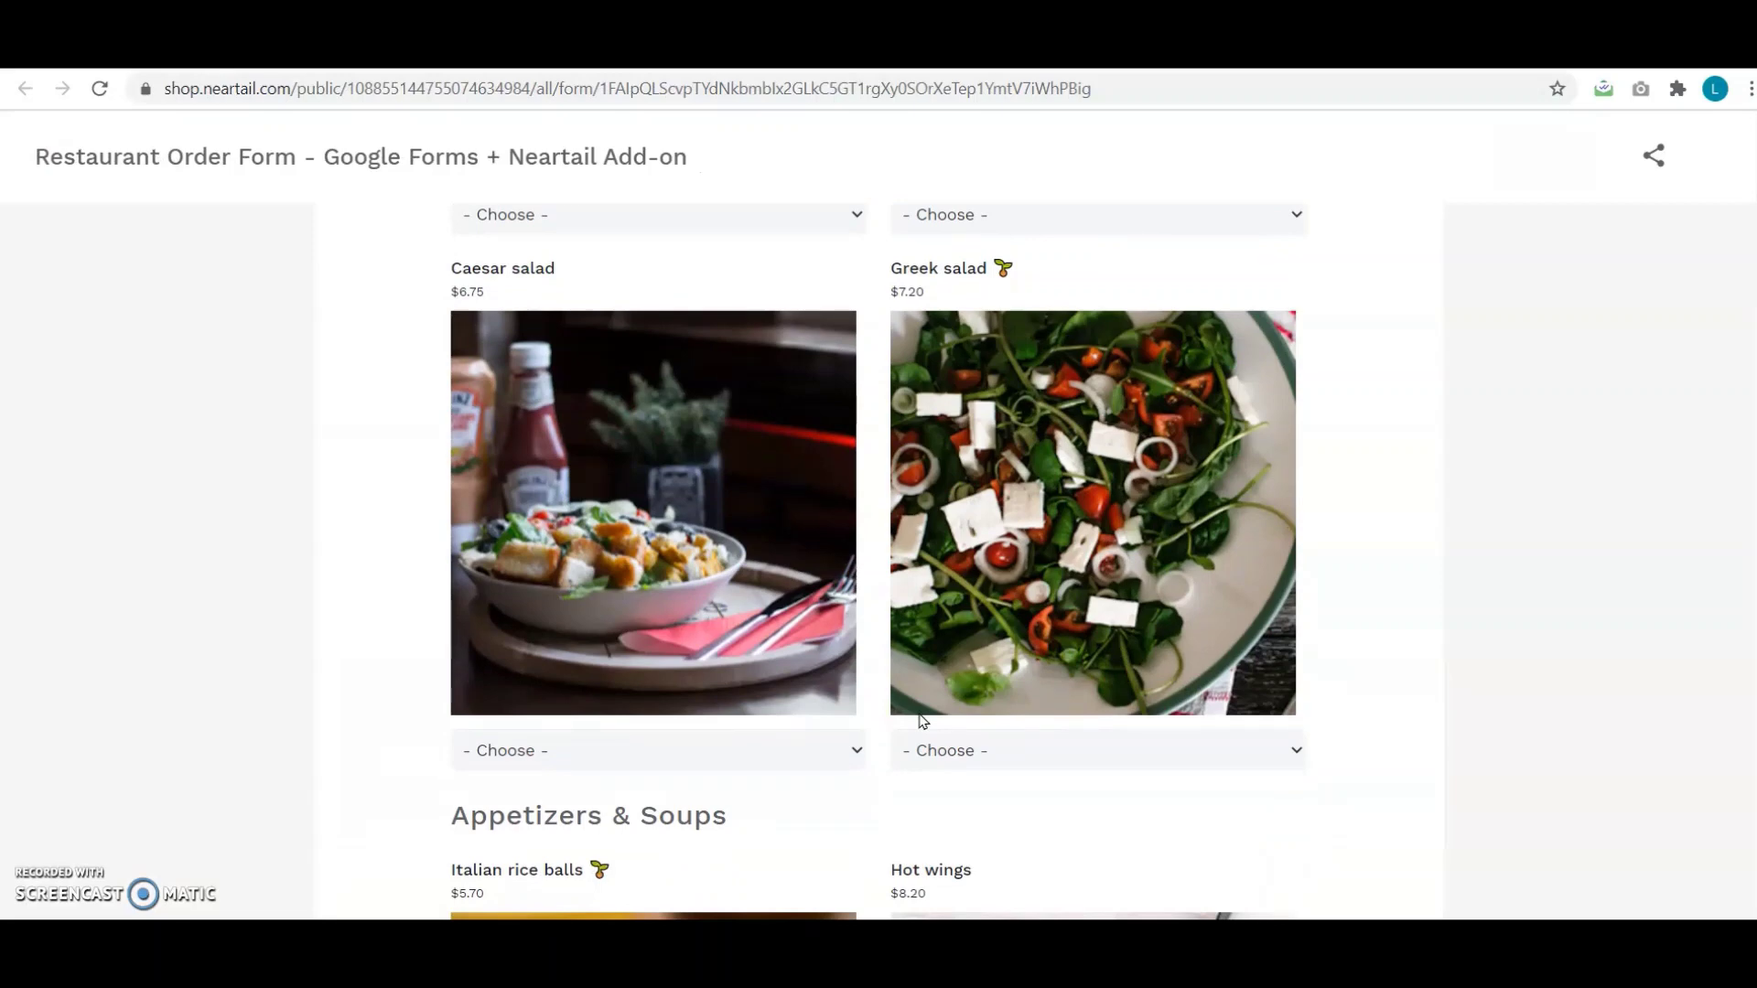
pyautogui.click(953, 751)
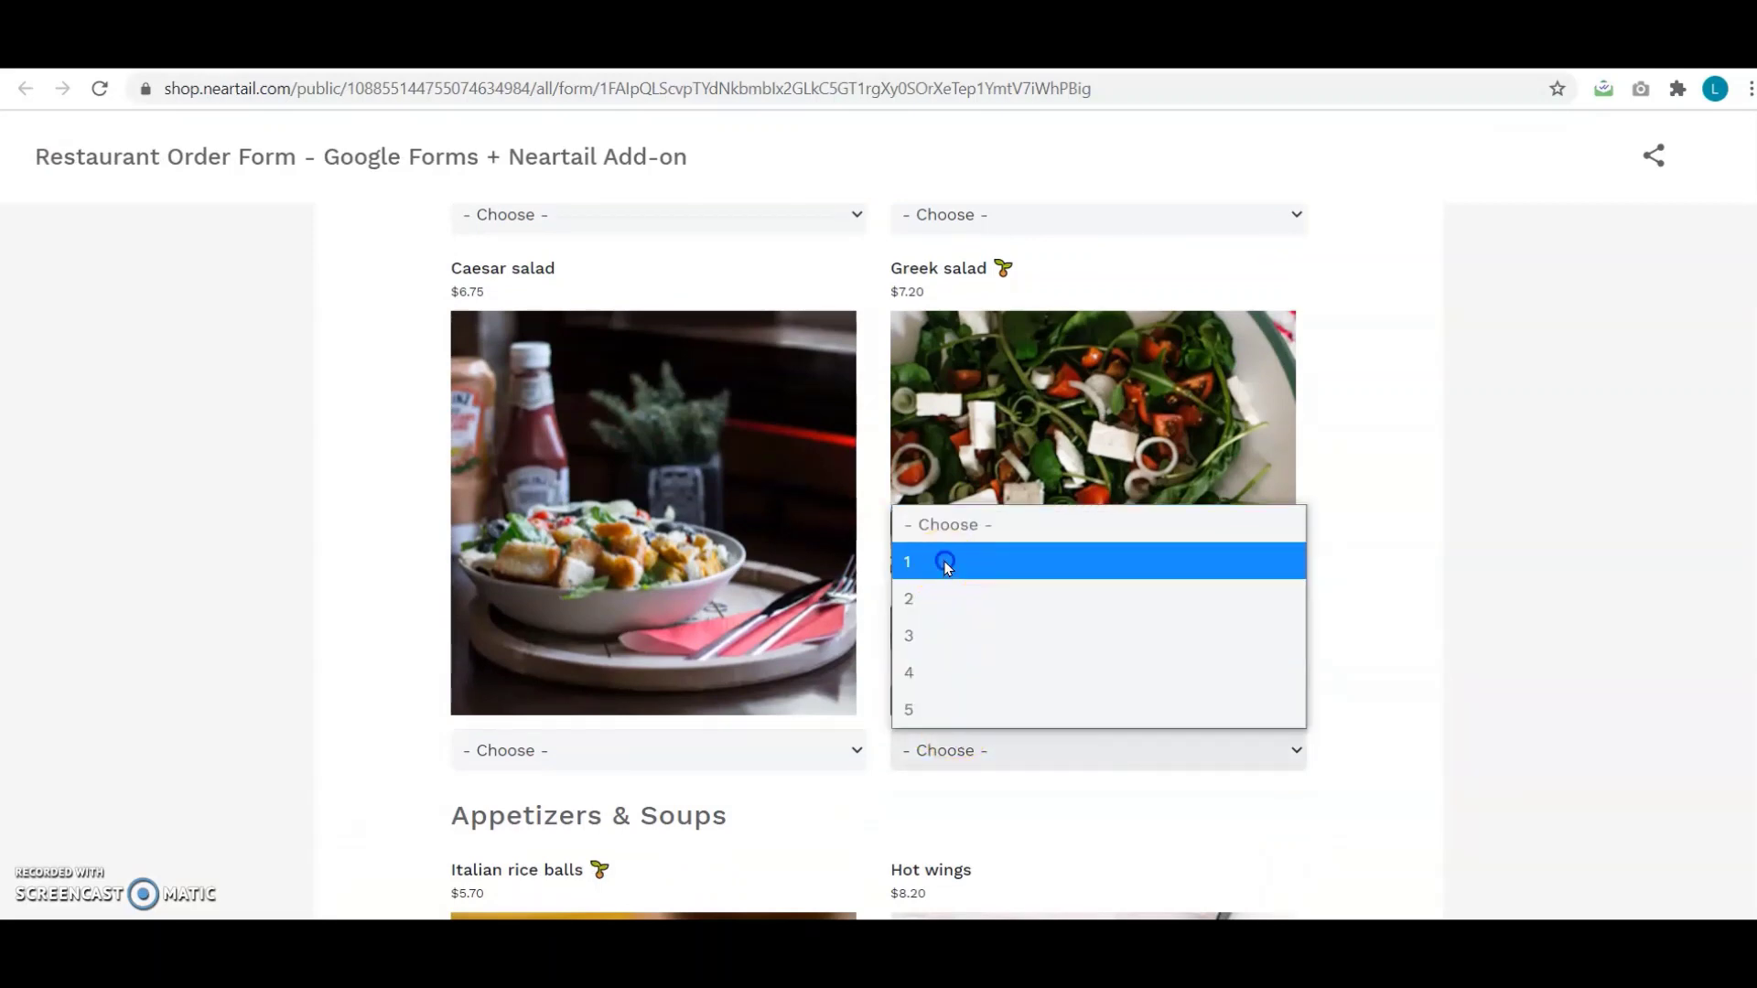
pyautogui.click(946, 564)
pyautogui.scroll(-4, 948, 570)
pyautogui.scroll(-1, 948, 572)
pyautogui.click(1011, 592)
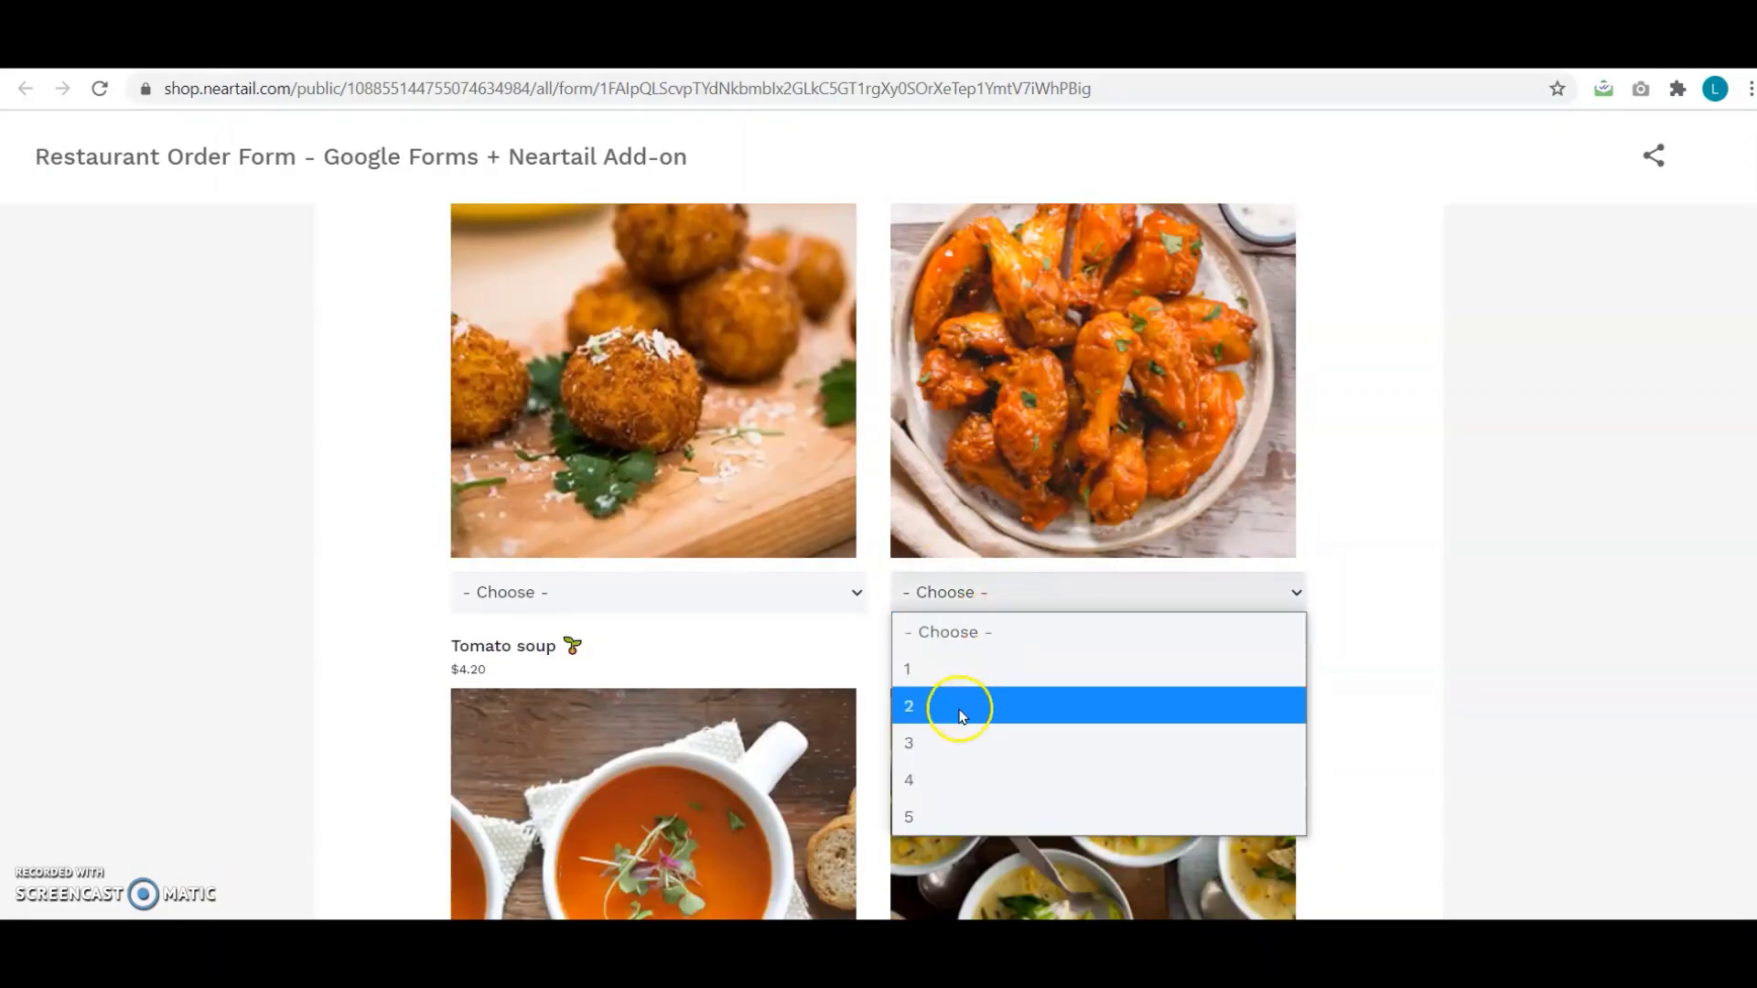
pyautogui.click(959, 710)
pyautogui.scroll(-4, 957, 713)
pyautogui.scroll(-3, 954, 712)
pyautogui.click(707, 715)
pyautogui.click(632, 788)
pyautogui.scroll(-1, 632, 783)
pyautogui.scroll(-5, 632, 784)
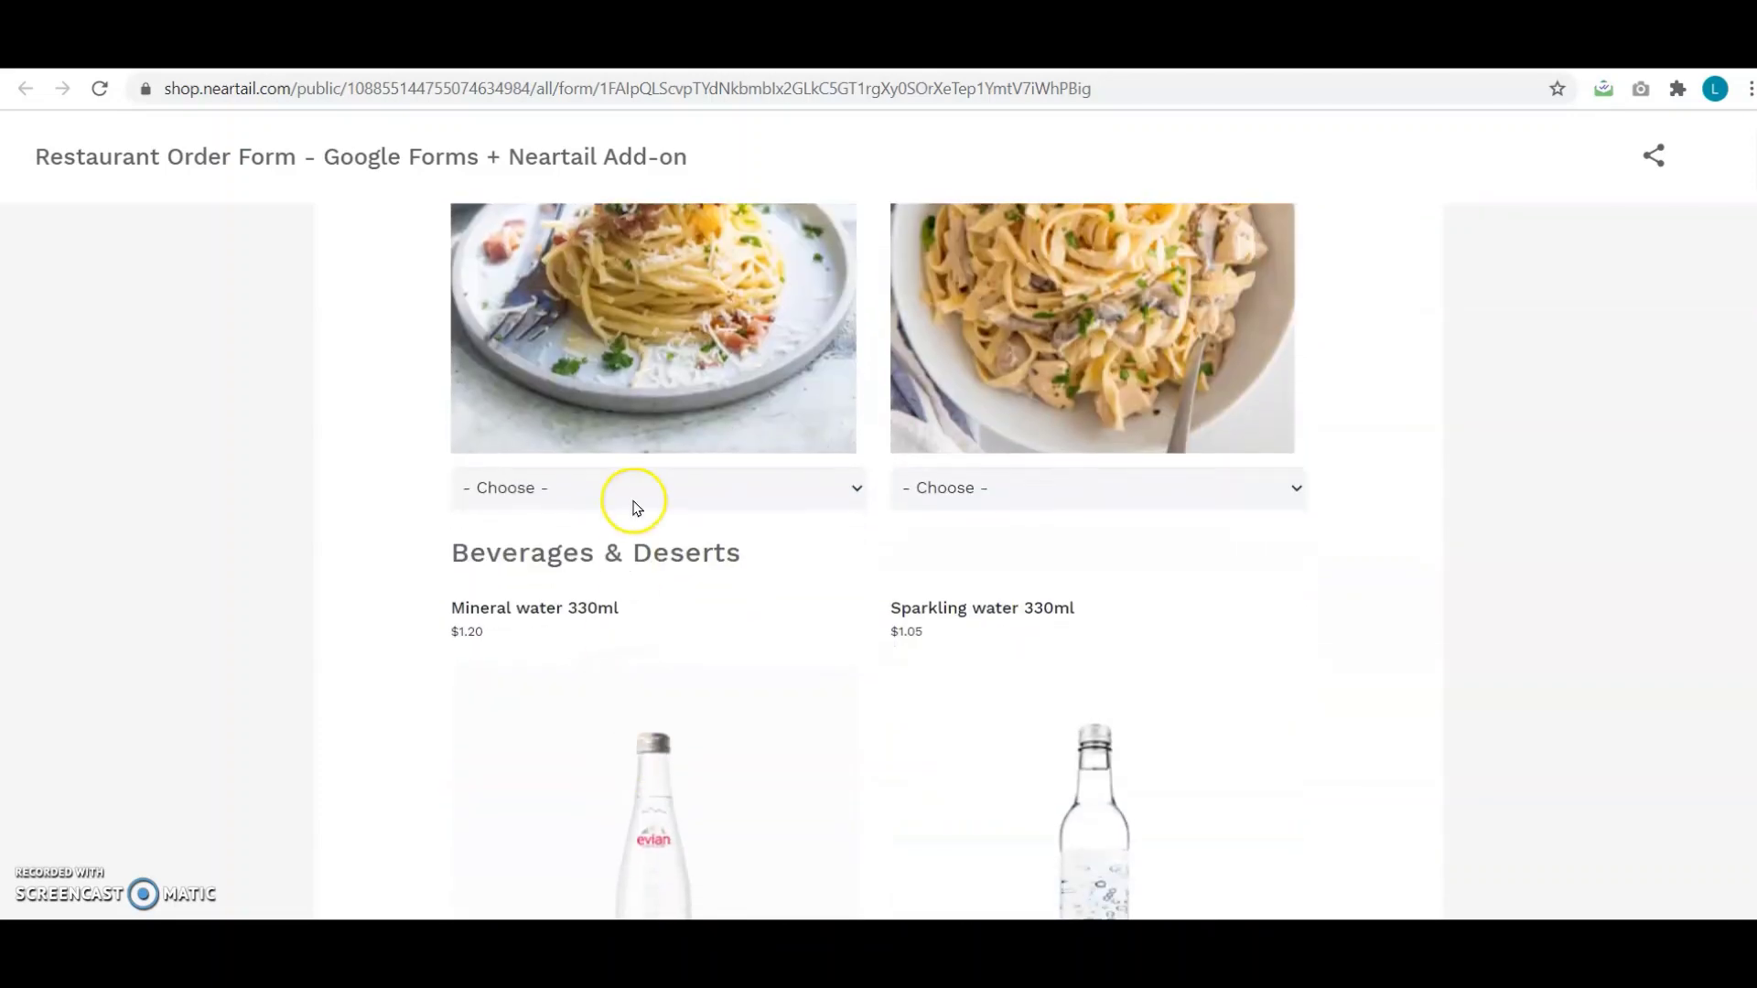
pyautogui.click(633, 491)
pyautogui.click(613, 558)
pyautogui.scroll(-6, 612, 557)
pyautogui.scroll(-3, 573, 424)
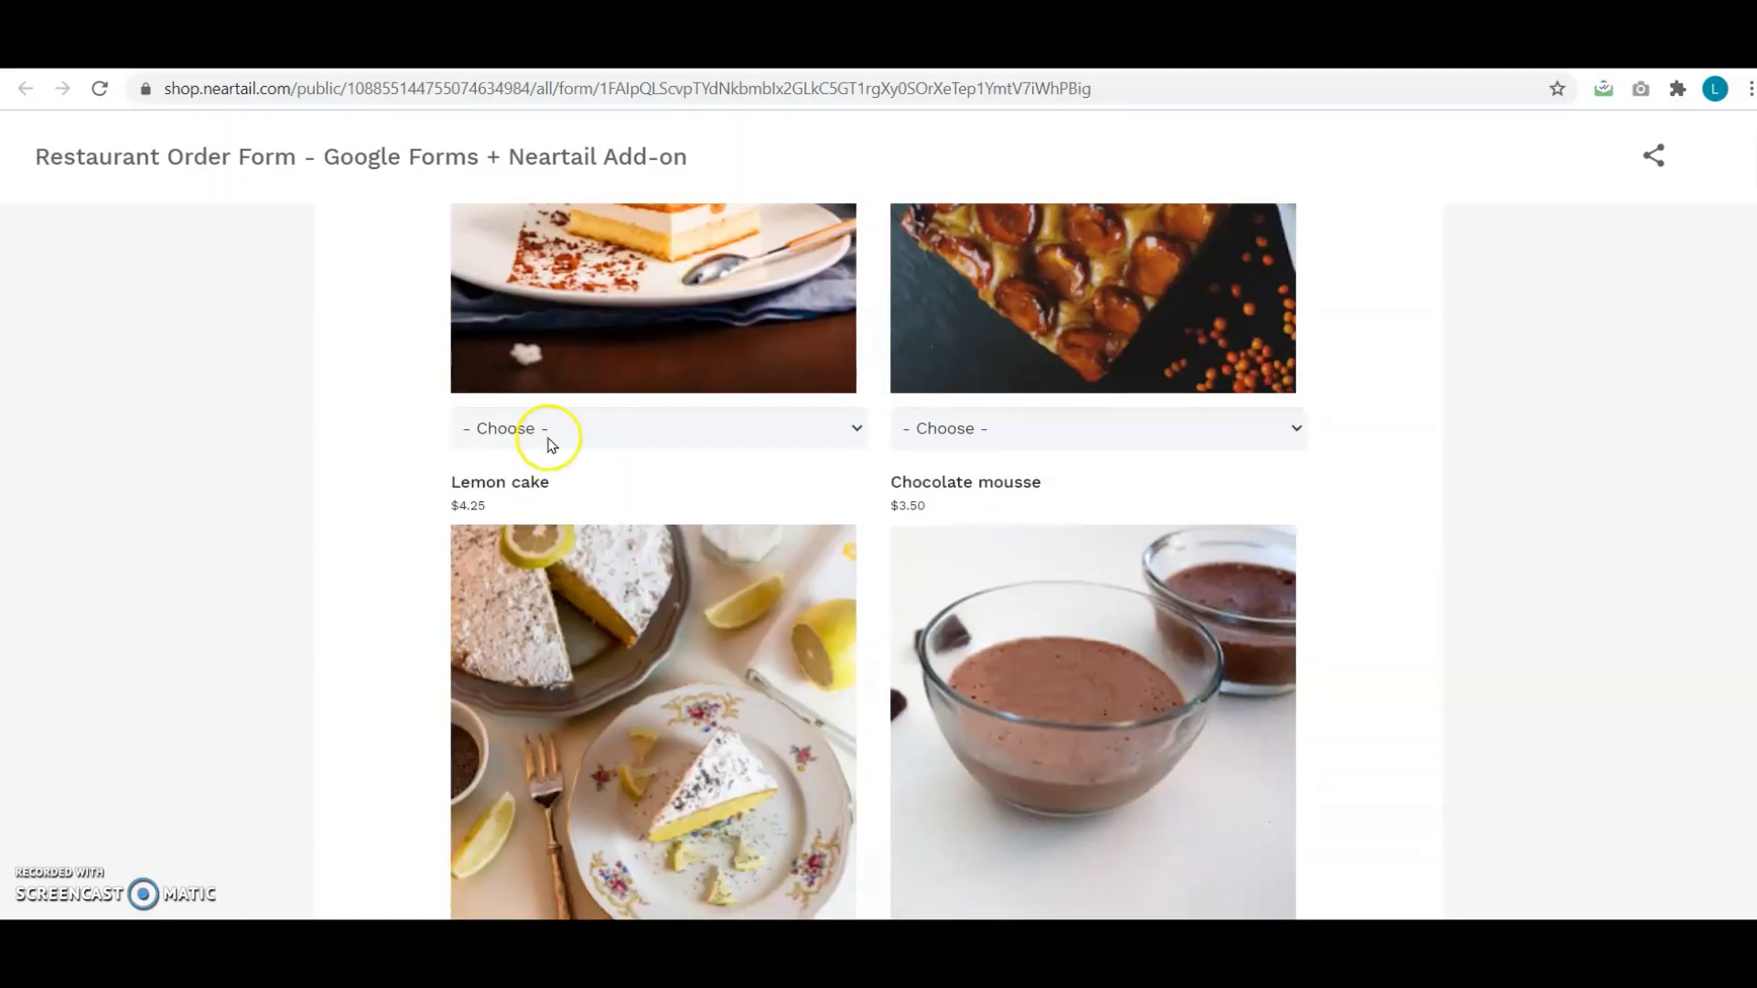
pyautogui.click(574, 424)
pyautogui.click(554, 503)
pyautogui.scroll(-4, 554, 511)
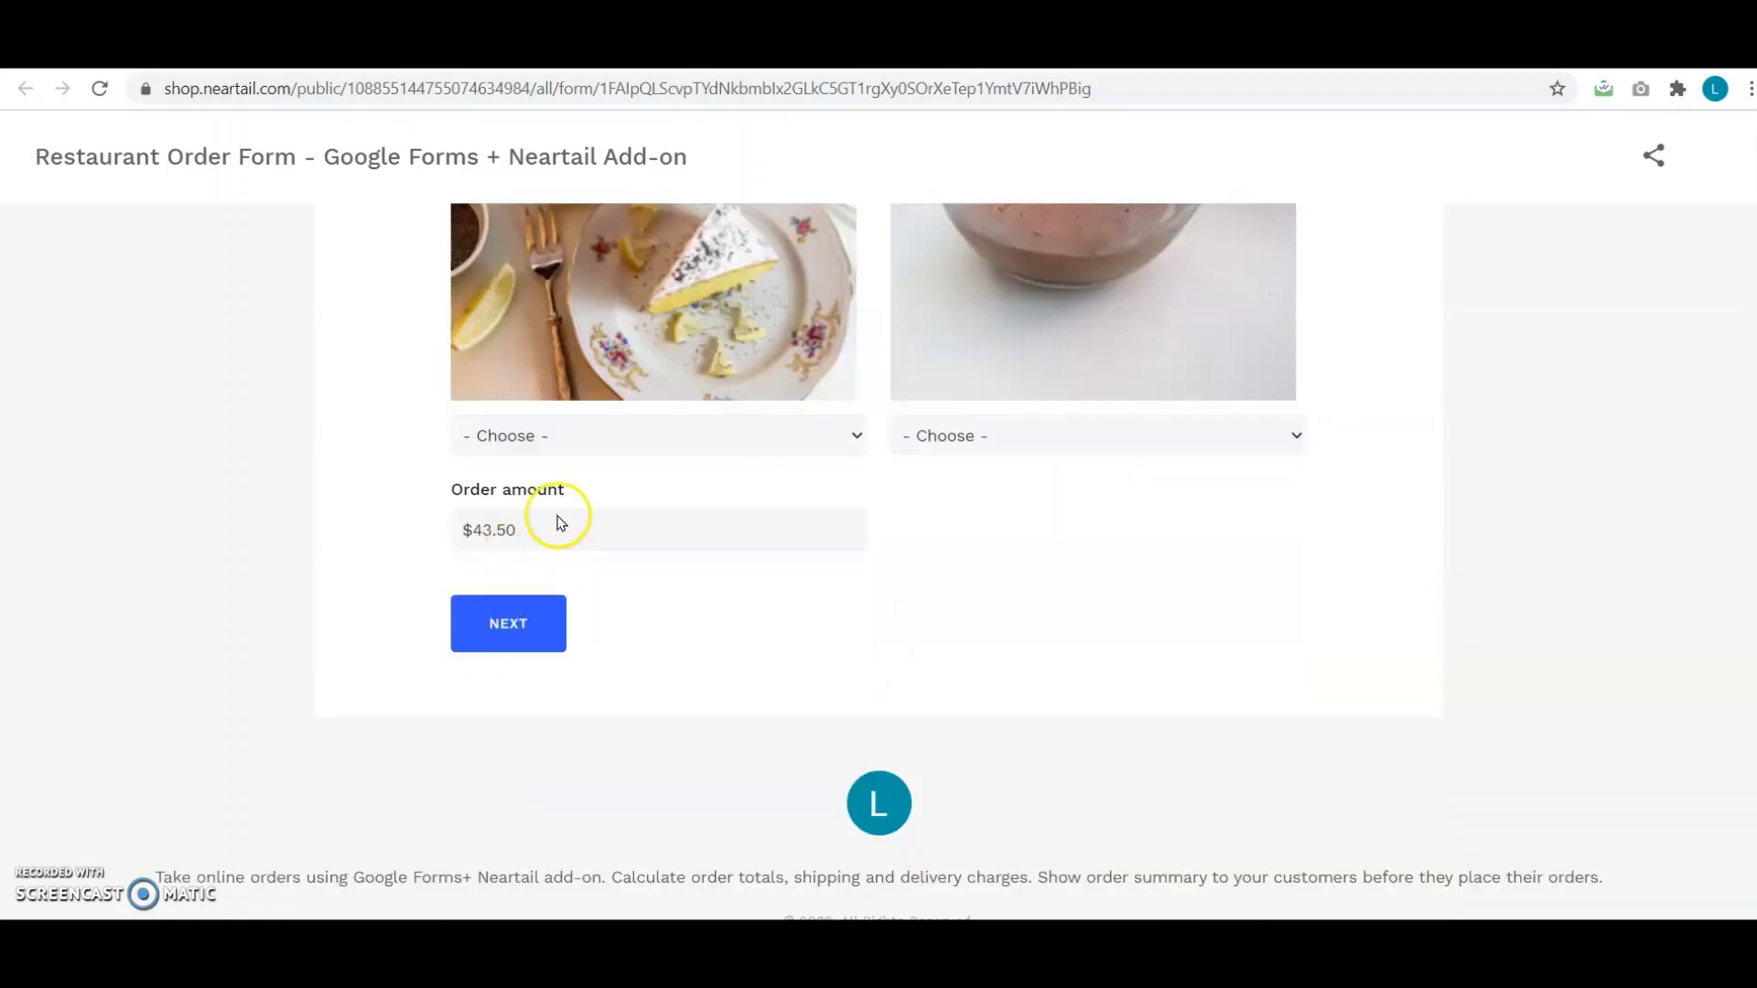
# Step: Continue to the order summary, fill in contact details, and place the $43.50 test order
pyautogui.click(522, 619)
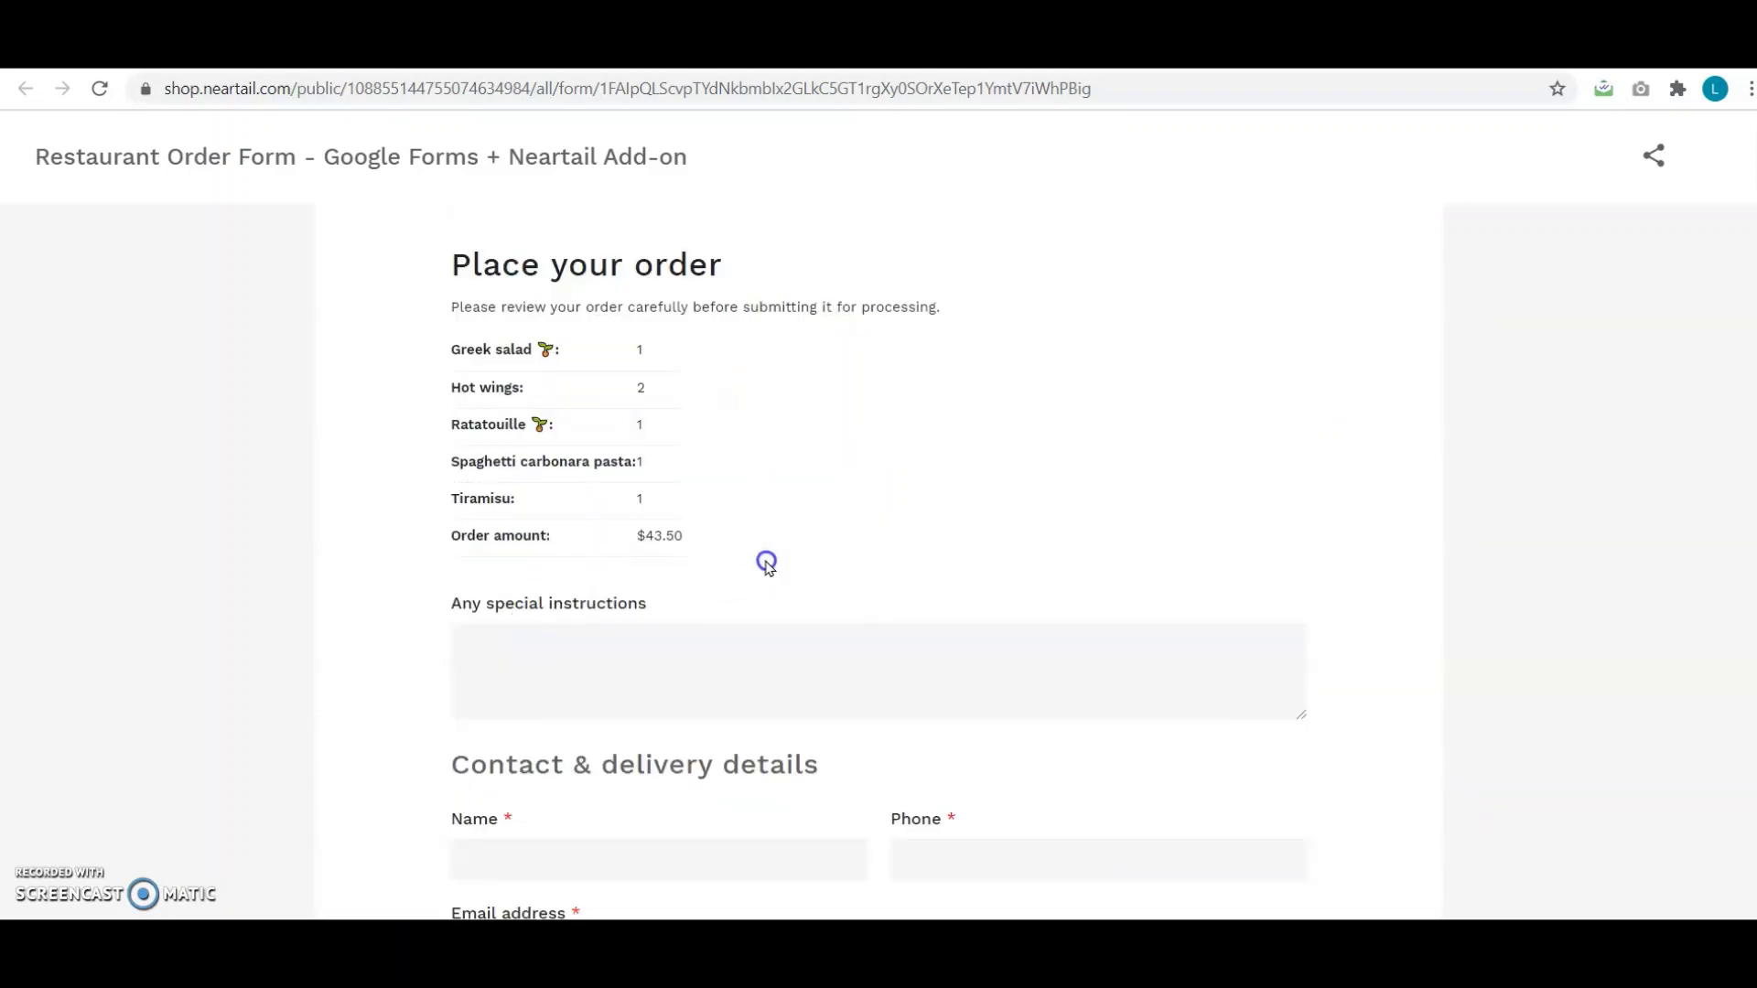
pyautogui.click(735, 603)
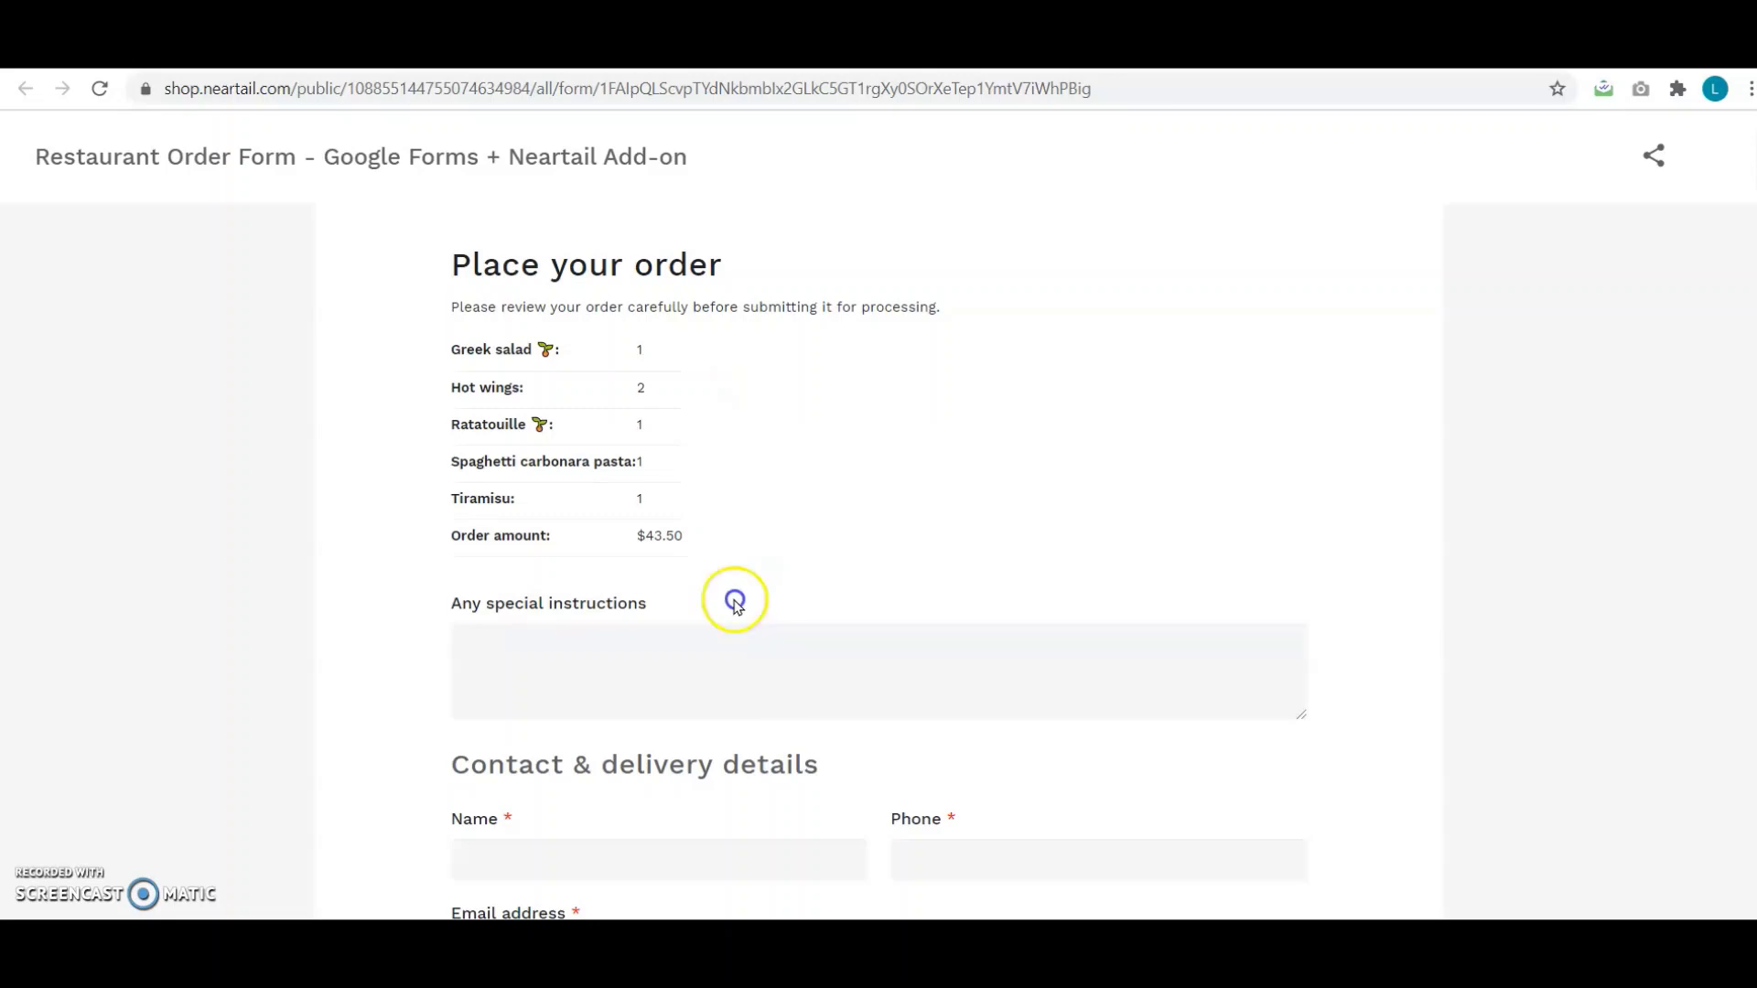
pyautogui.click(698, 681)
pyautogui.click(677, 810)
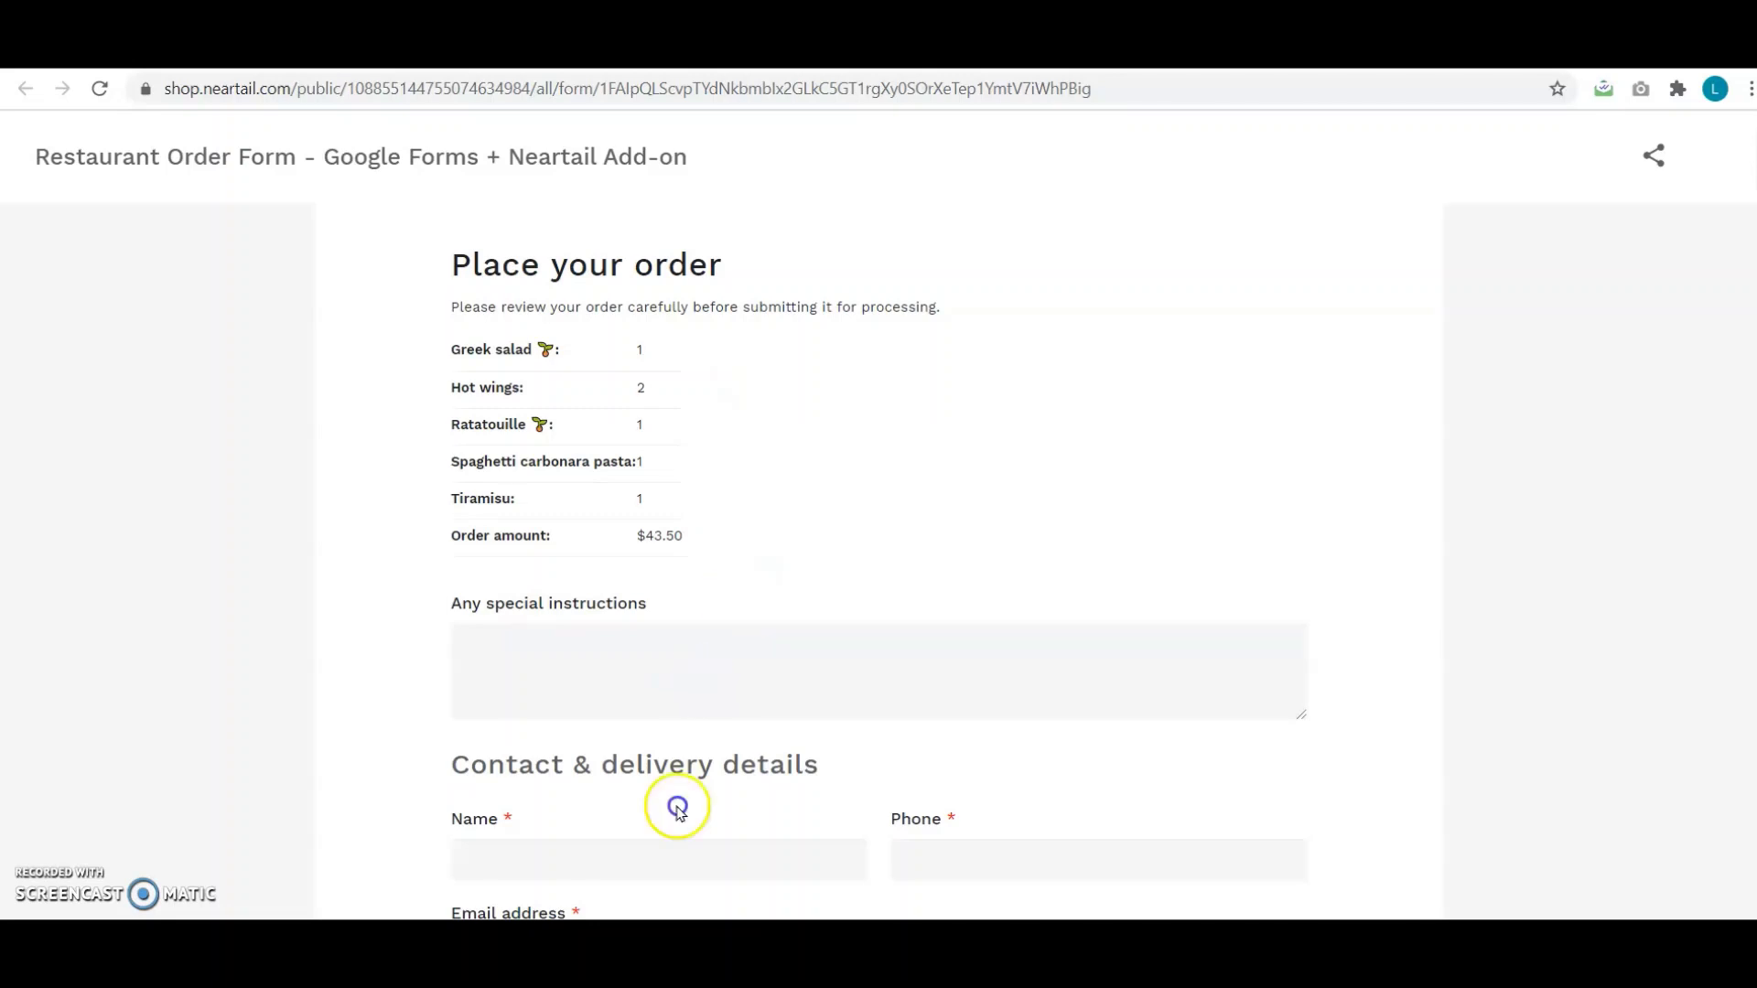
pyautogui.click(662, 865)
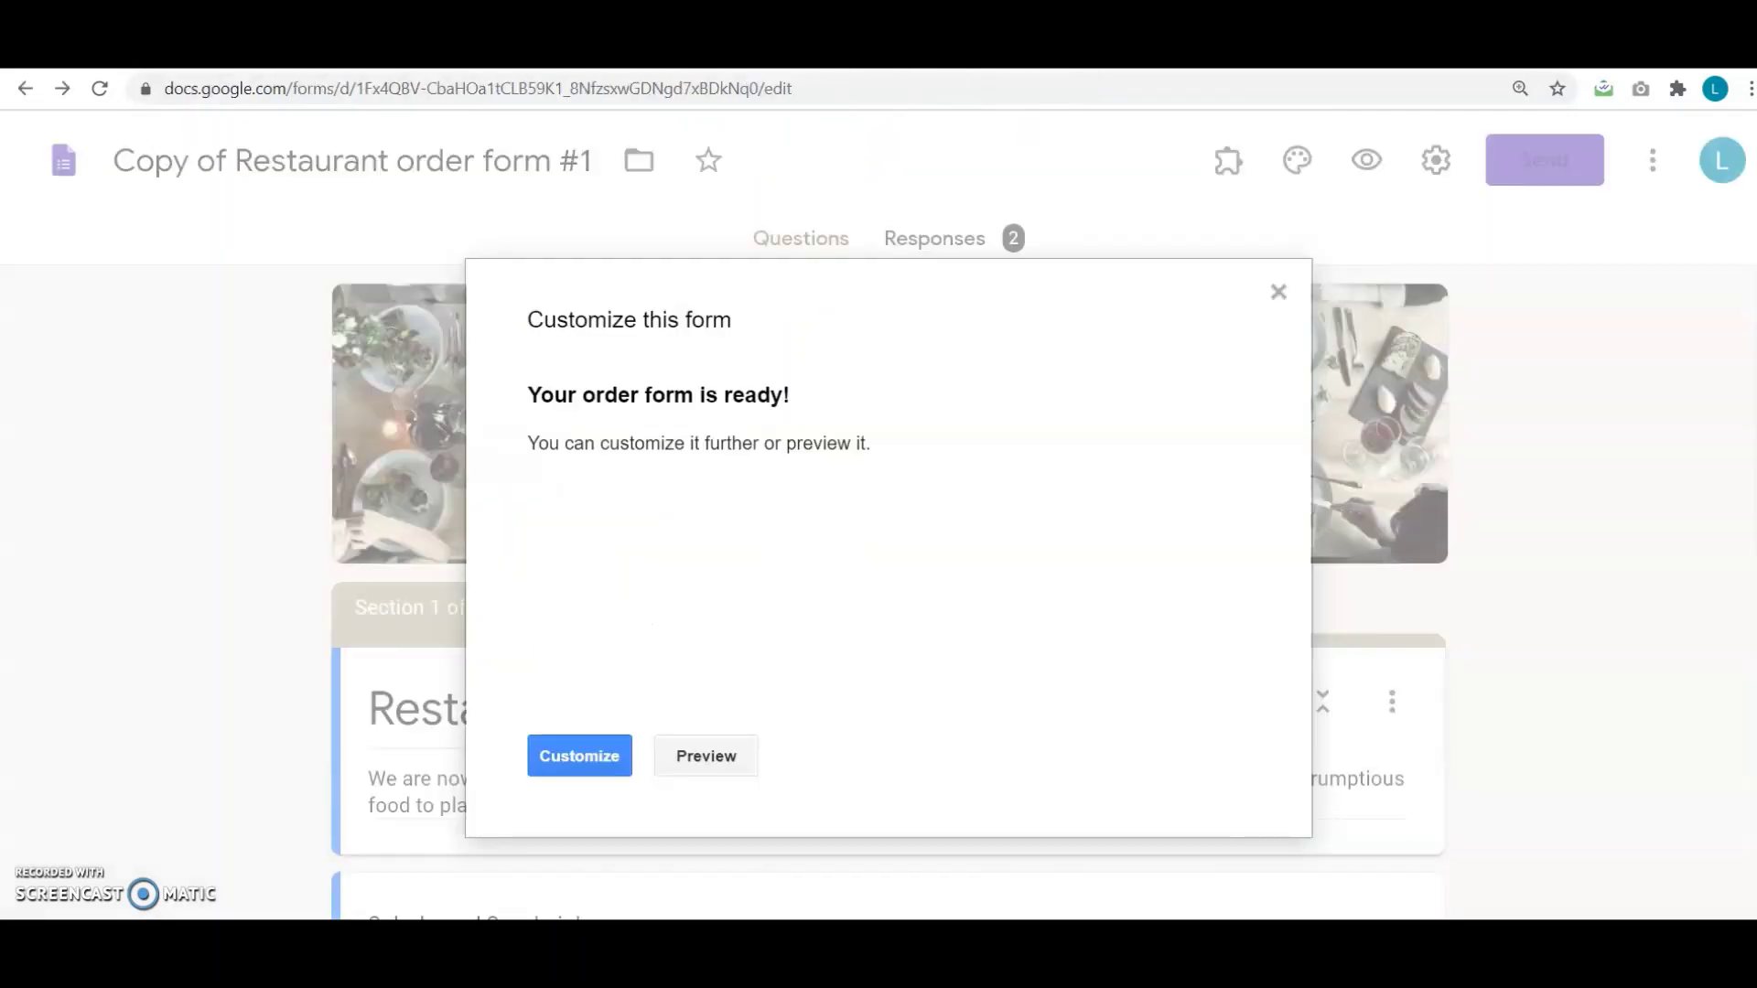
# Step: Close the customization dialog and view the form's 2 responses with amounts 44.7 and 43.5
pyautogui.click(1278, 291)
pyautogui.click(900, 238)
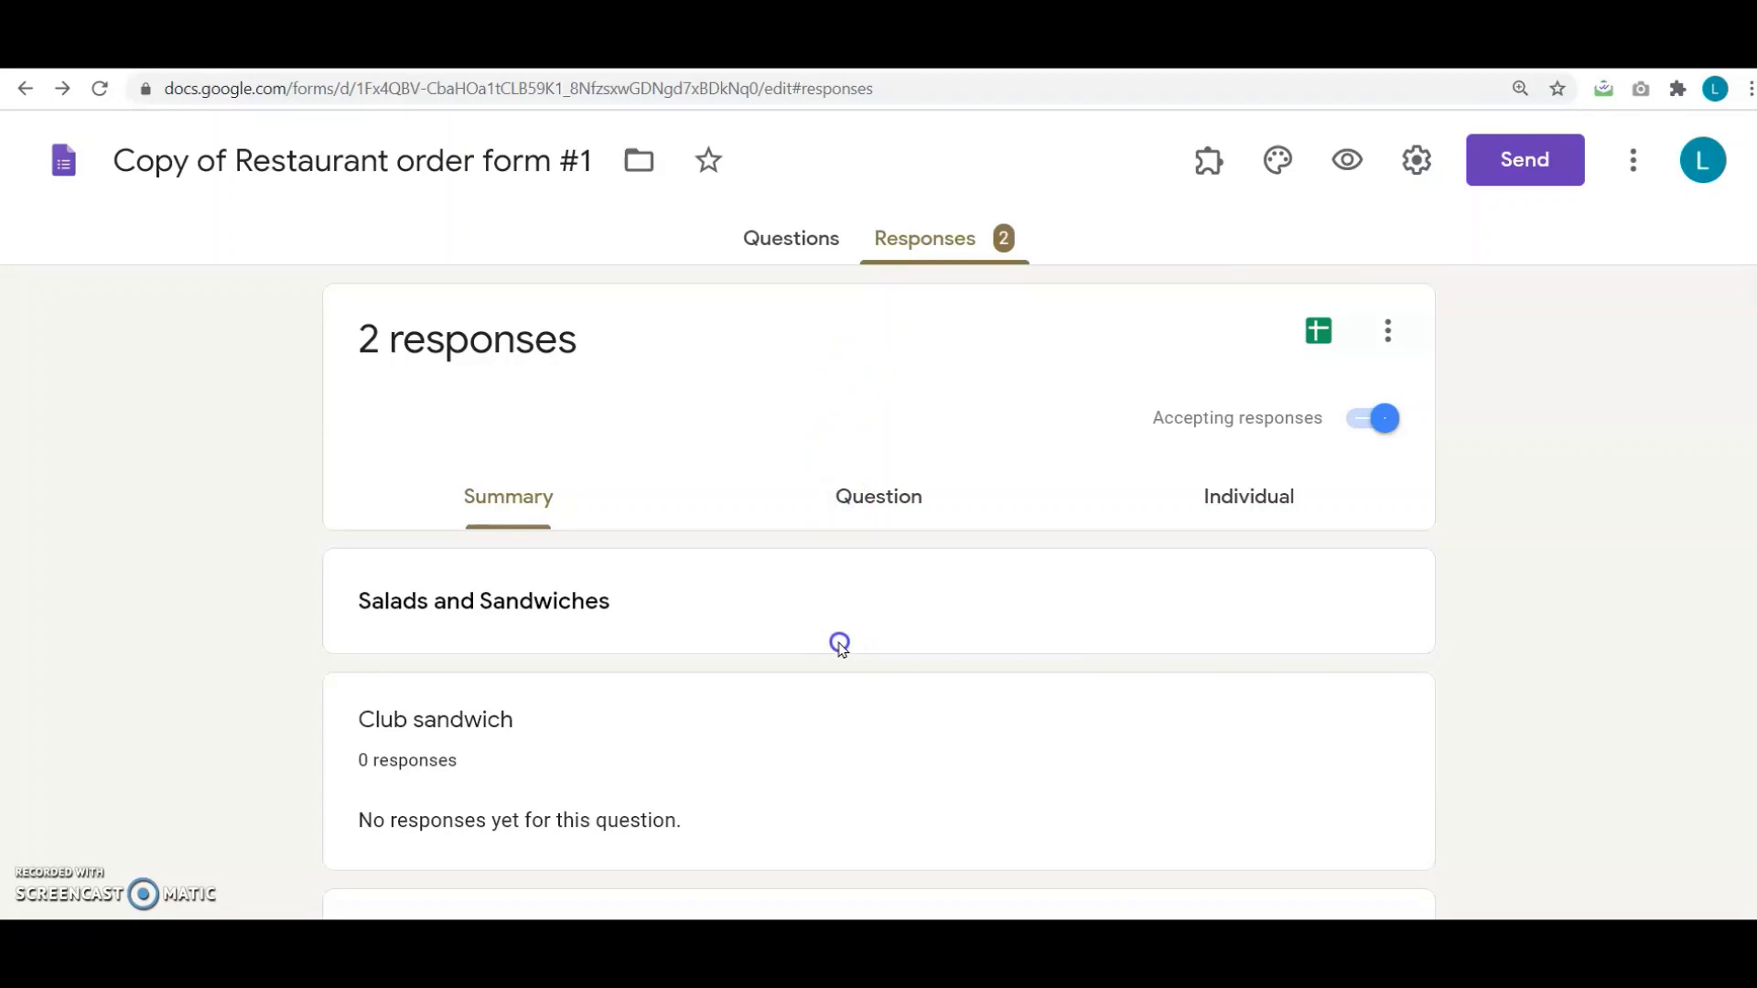
pyautogui.scroll(-3, 840, 645)
pyautogui.scroll(-1, 840, 646)
pyautogui.scroll(-5, 840, 645)
pyautogui.scroll(-5, 840, 646)
pyautogui.scroll(-5, 841, 646)
pyautogui.scroll(-5, 840, 645)
pyautogui.scroll(-5, 841, 645)
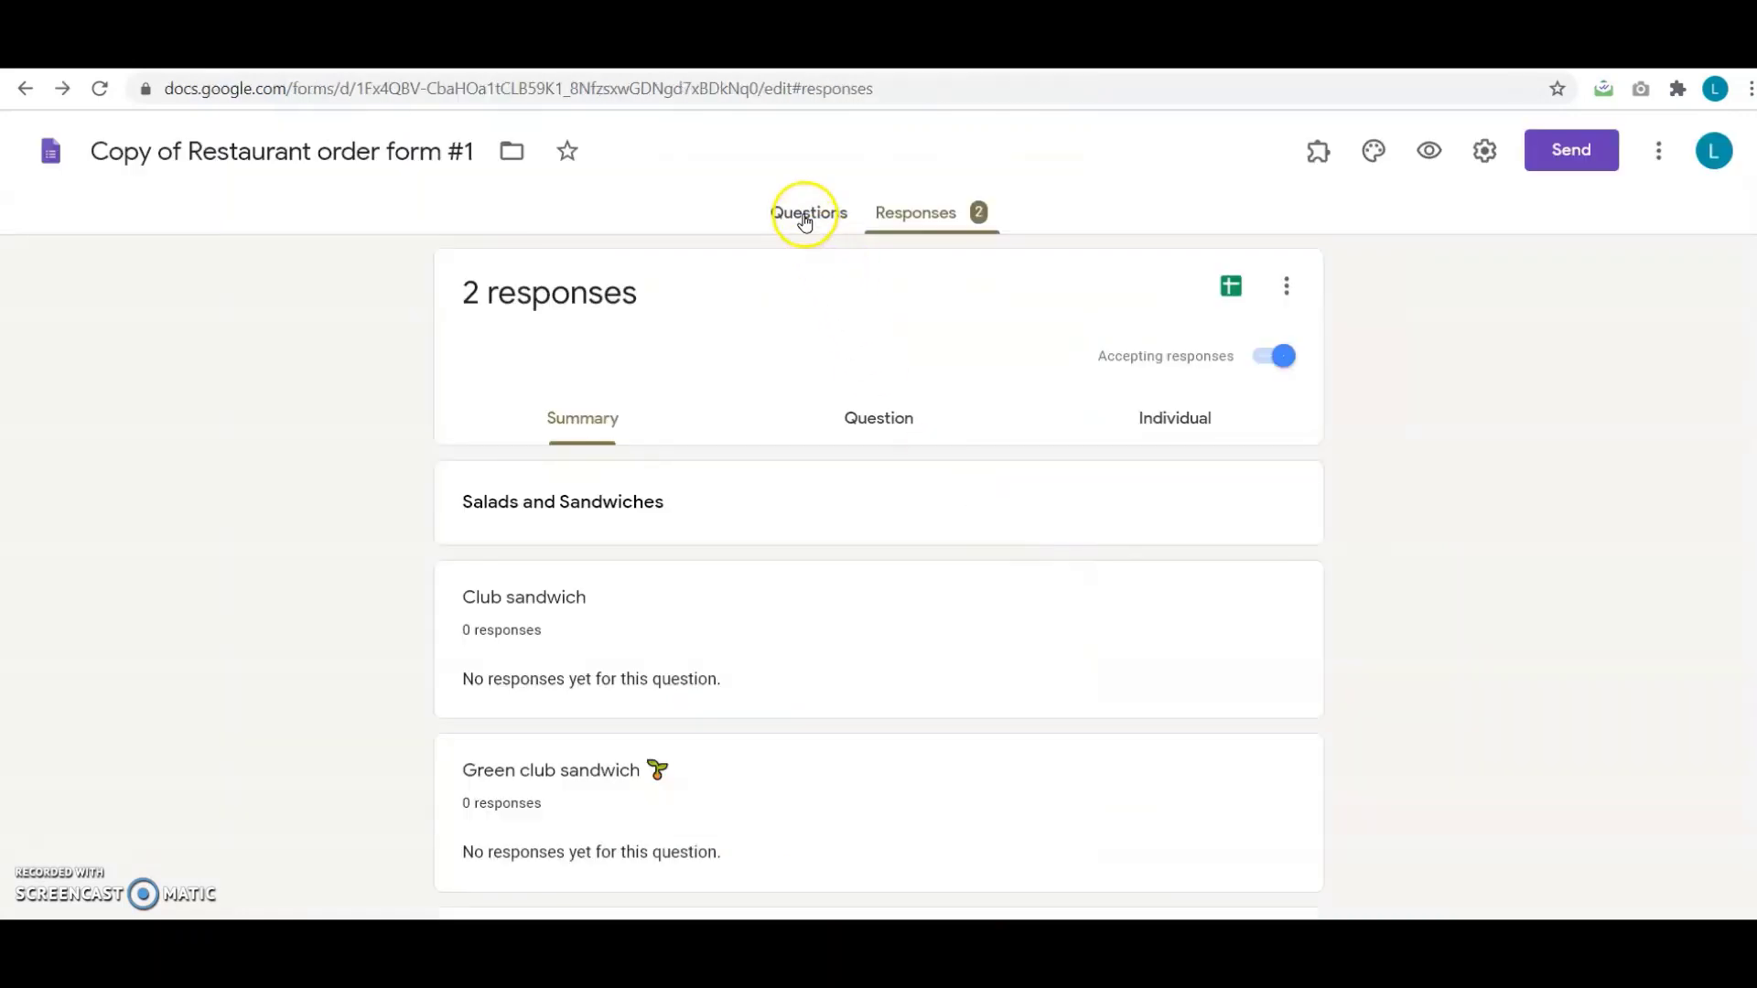
pyautogui.click(806, 215)
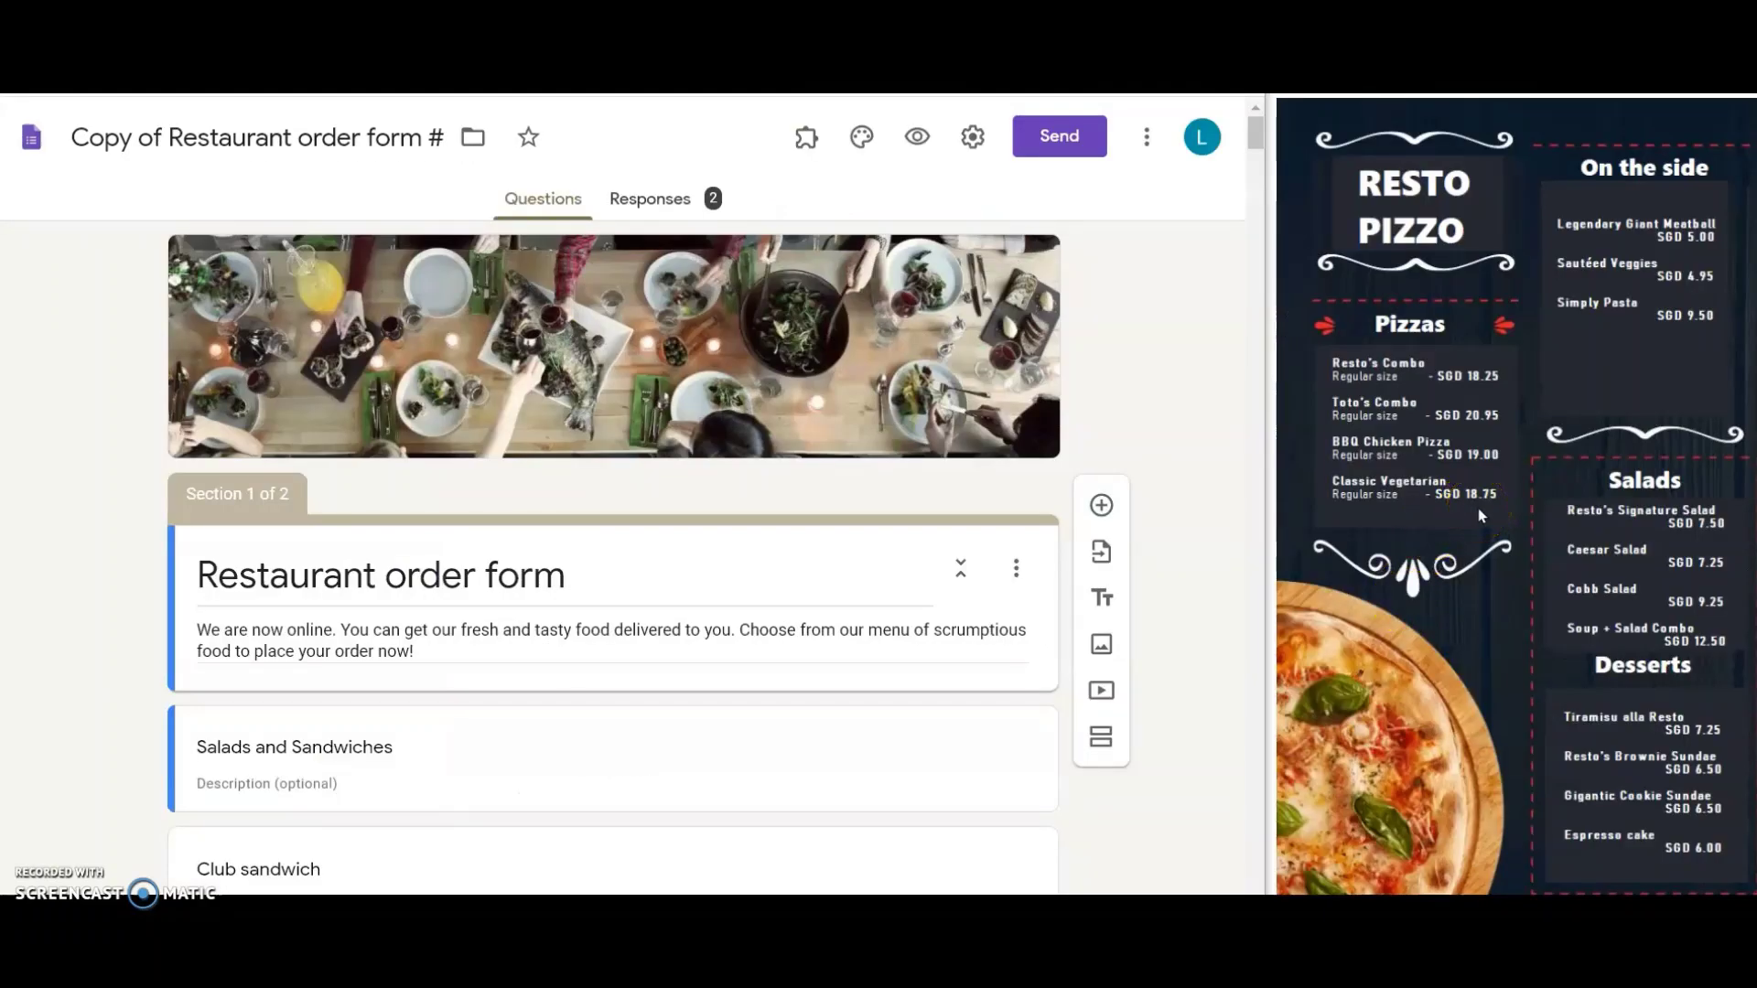
pyautogui.click(1622, 385)
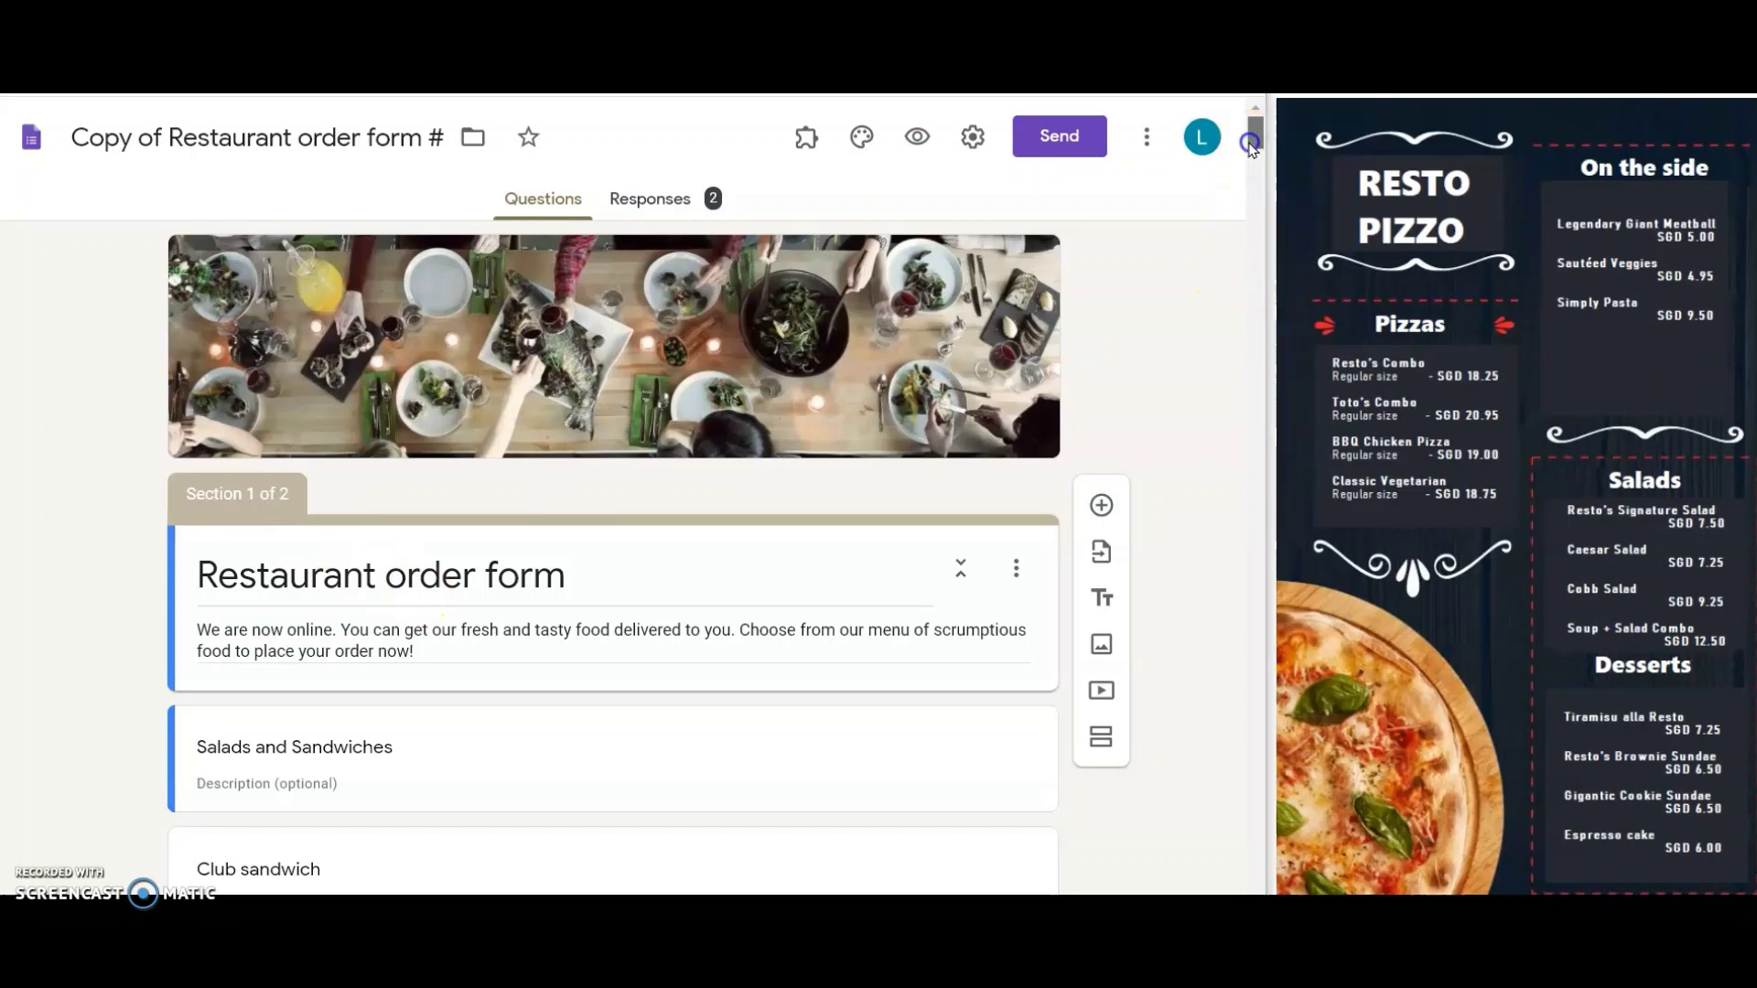
pyautogui.moveTo(1253, 151); pyautogui.dragTo(1203, 868)
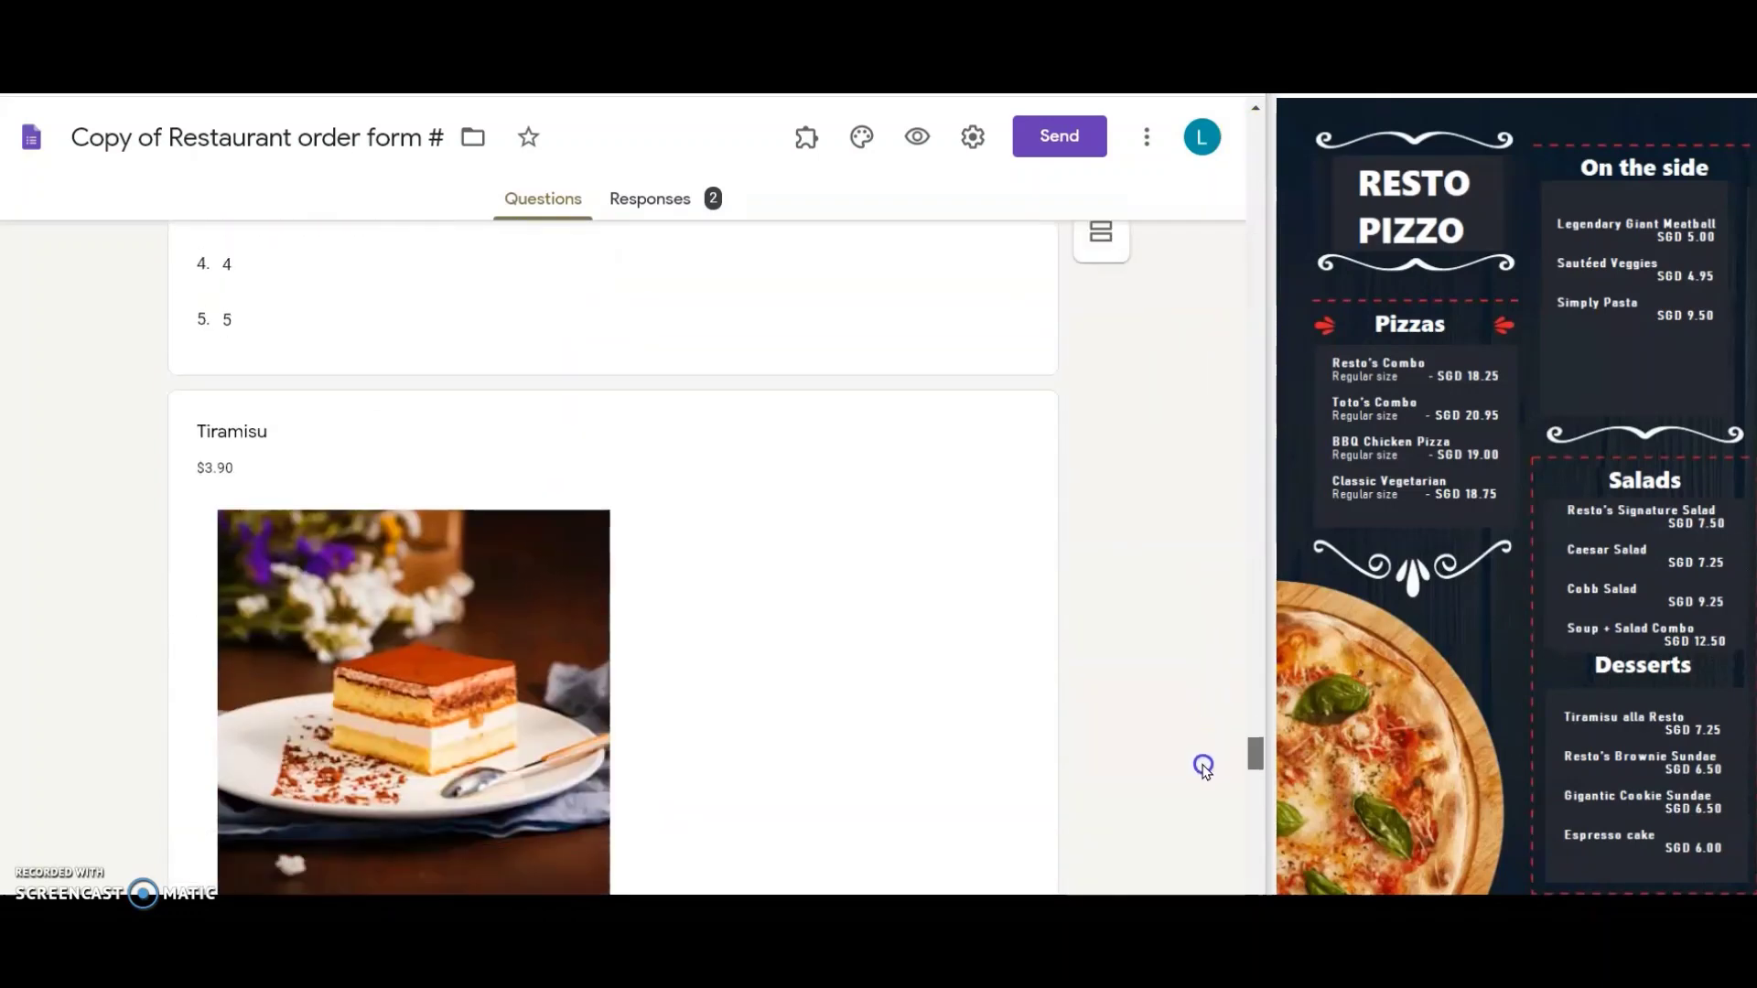
pyautogui.scroll(-8, 1204, 868)
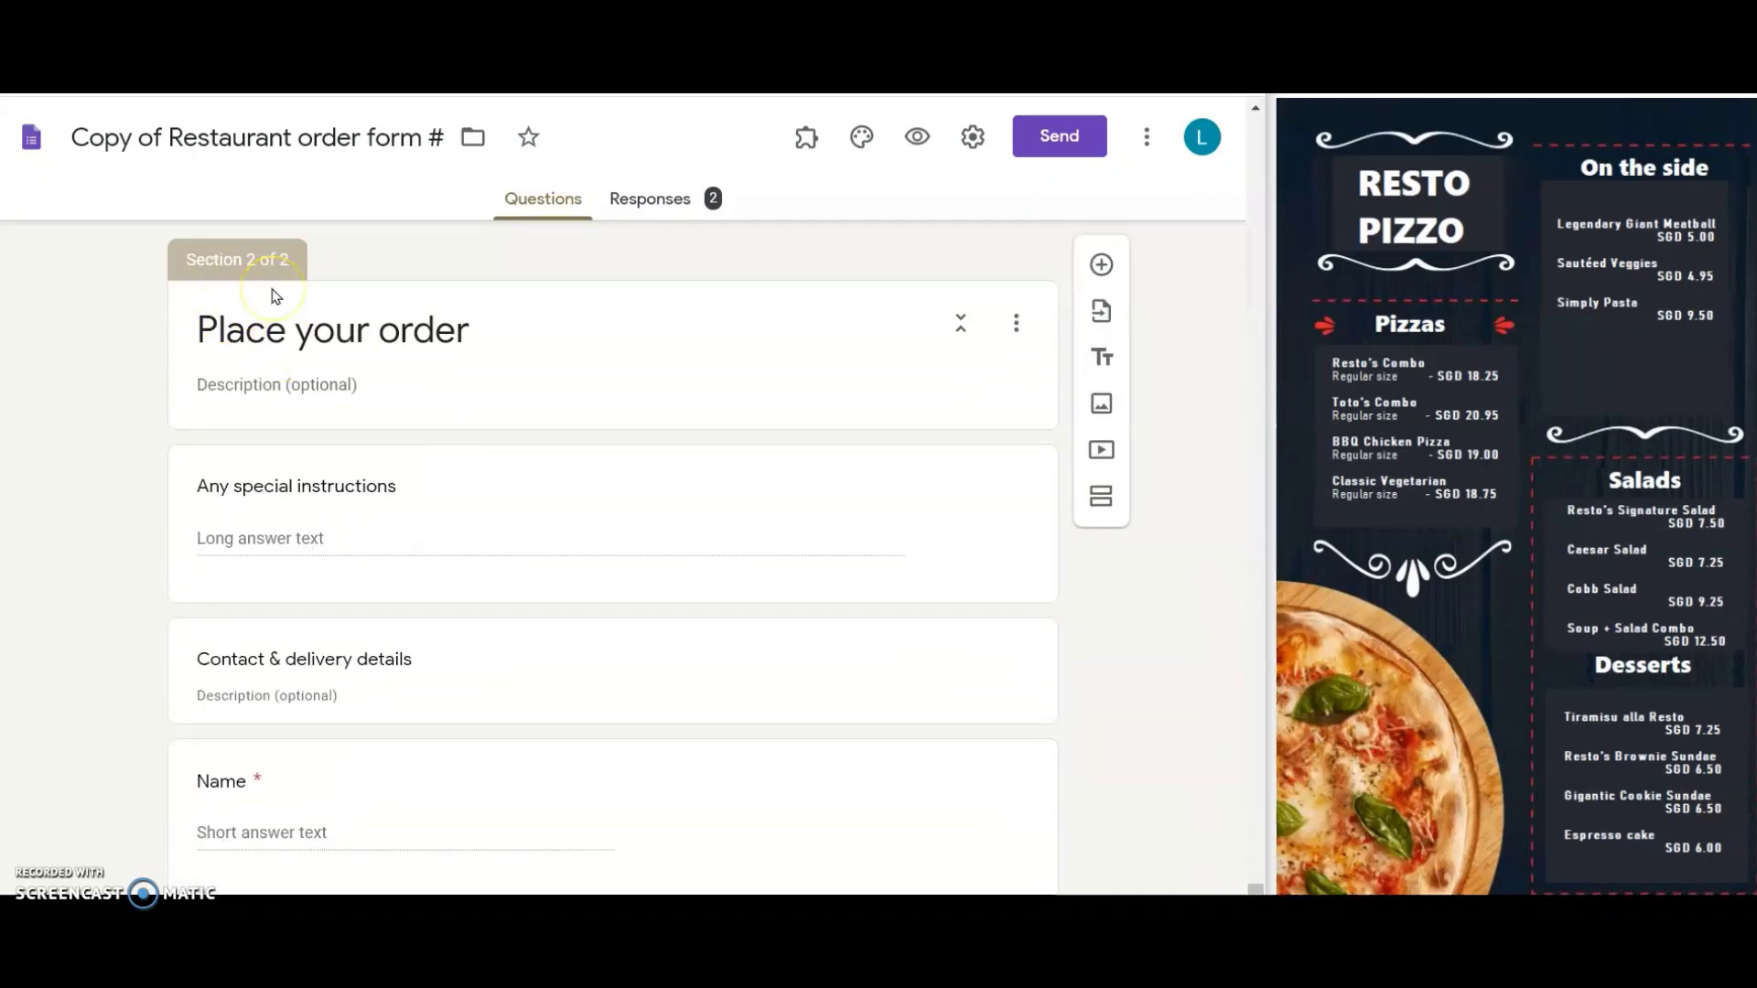
pyautogui.click(397, 378)
pyautogui.click(1259, 889)
pyautogui.moveTo(1259, 889); pyautogui.dragTo(1254, 130)
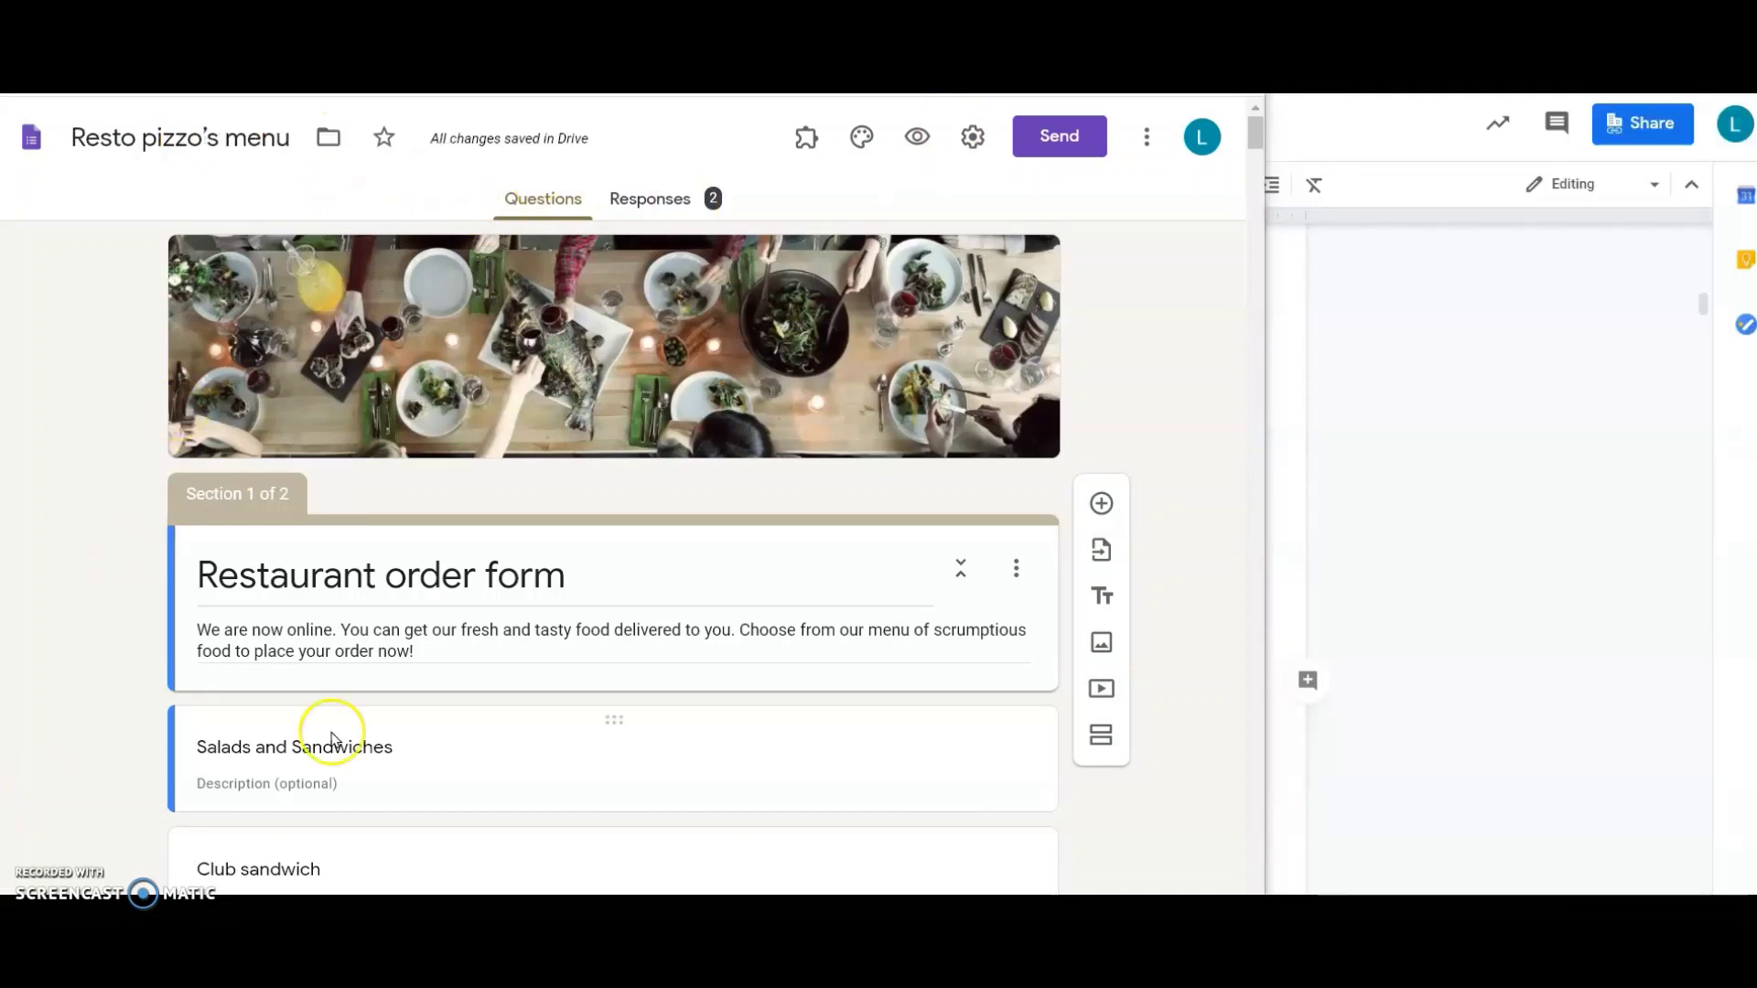
# Step: Change the form header title to 'Resto Pizz Restaurant - Order Form'
pyautogui.click(360, 582)
pyautogui.hotkey('ctrl', 'a')
pyautogui.write('Resto Pizza Restaurant - Order Form')
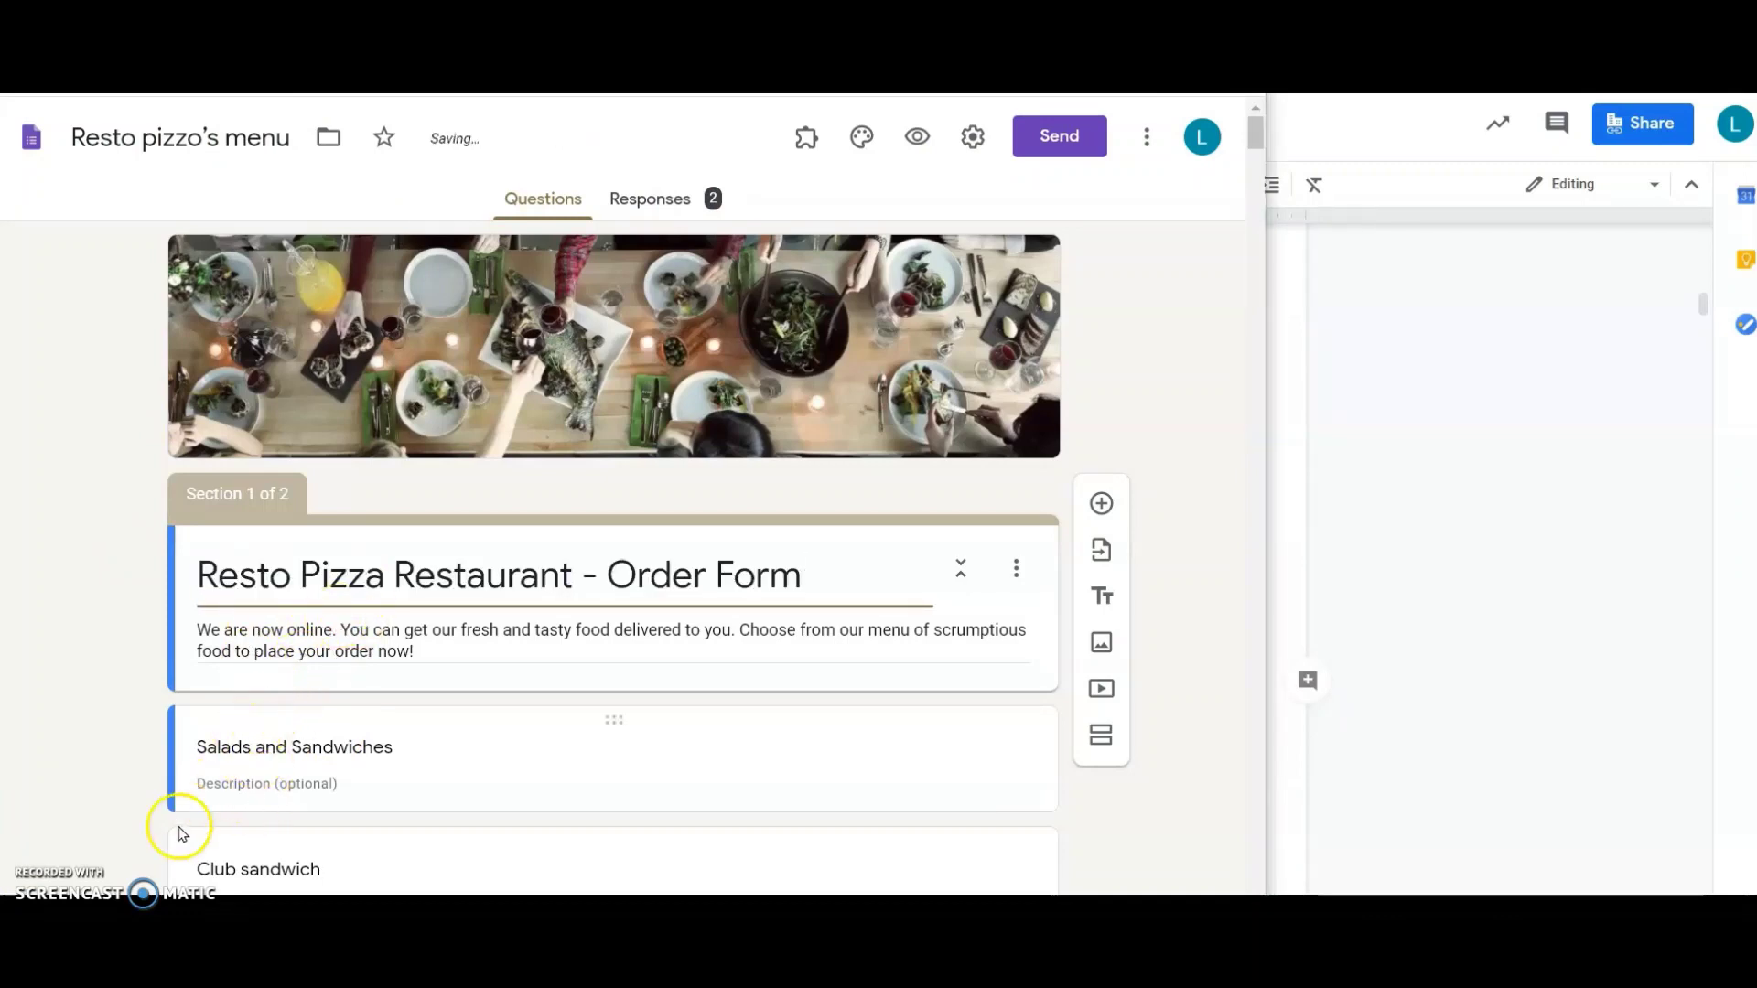
# Step: Shorten the first section title from 'Salads and Sandwiches' to 'Salads'
pyautogui.click(337, 747)
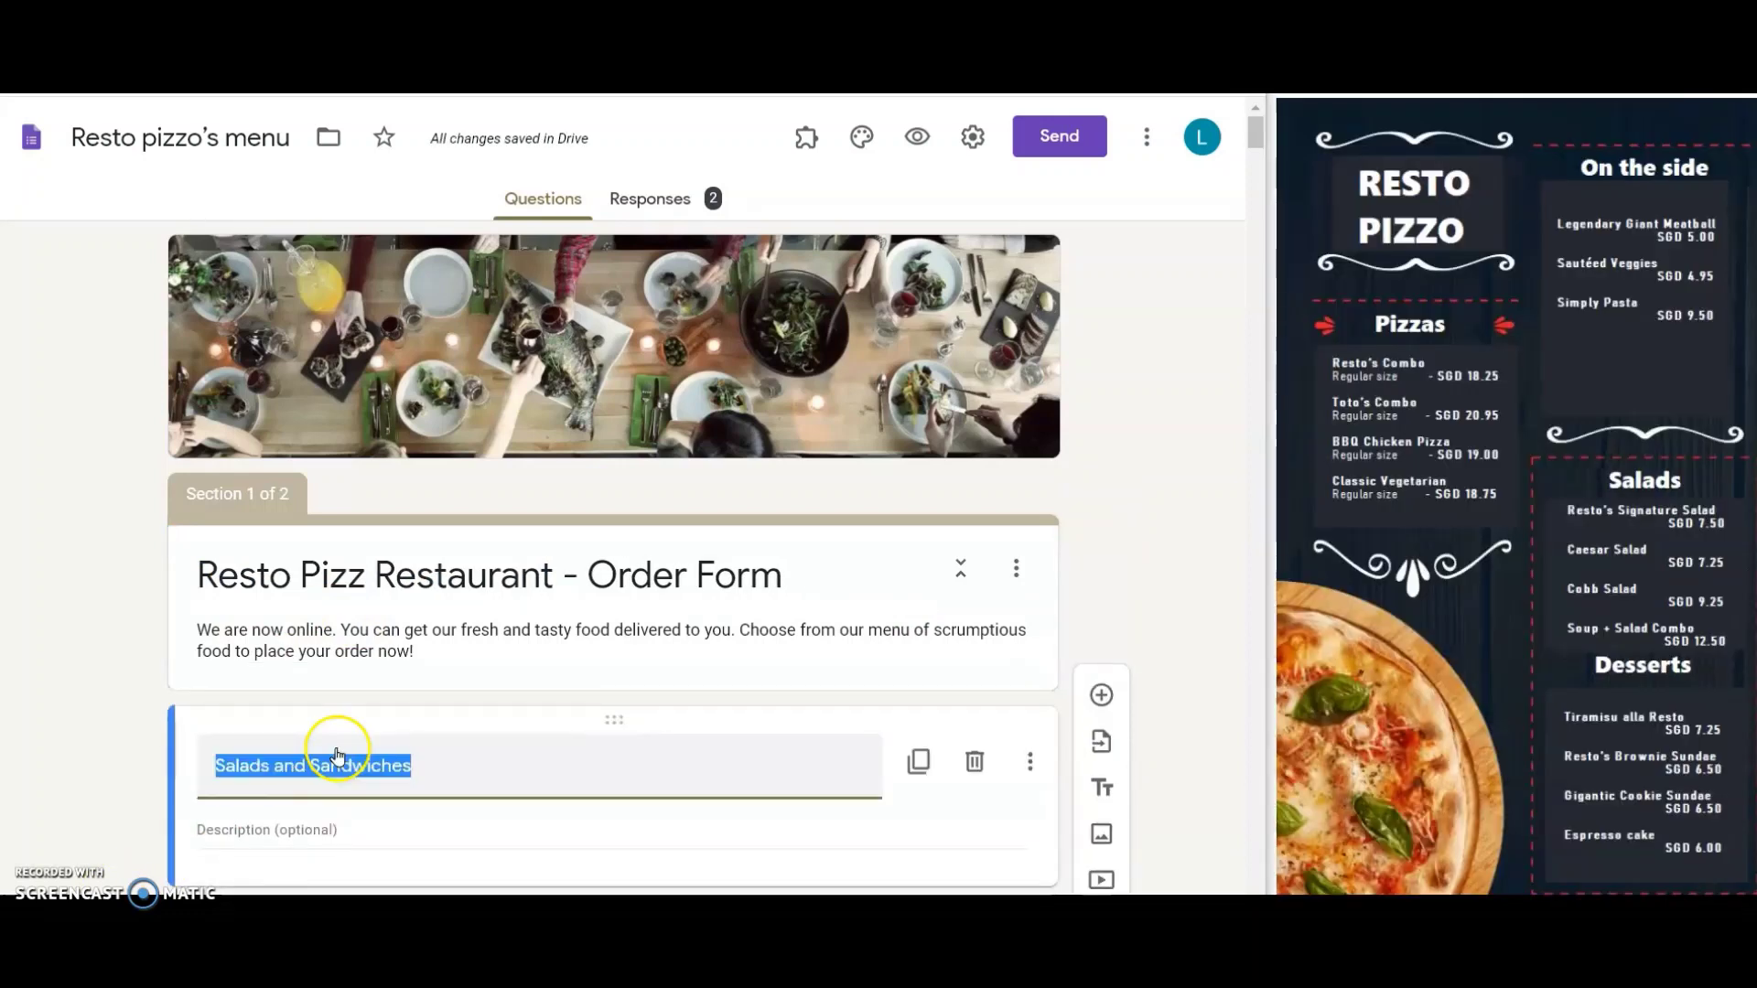
pyautogui.press('End')
pyautogui.hotkey('ctrl', 'shift', 'Left')
pyautogui.hotkey('ctrl', 'shift', 'Left')
pyautogui.press('BackSpace')
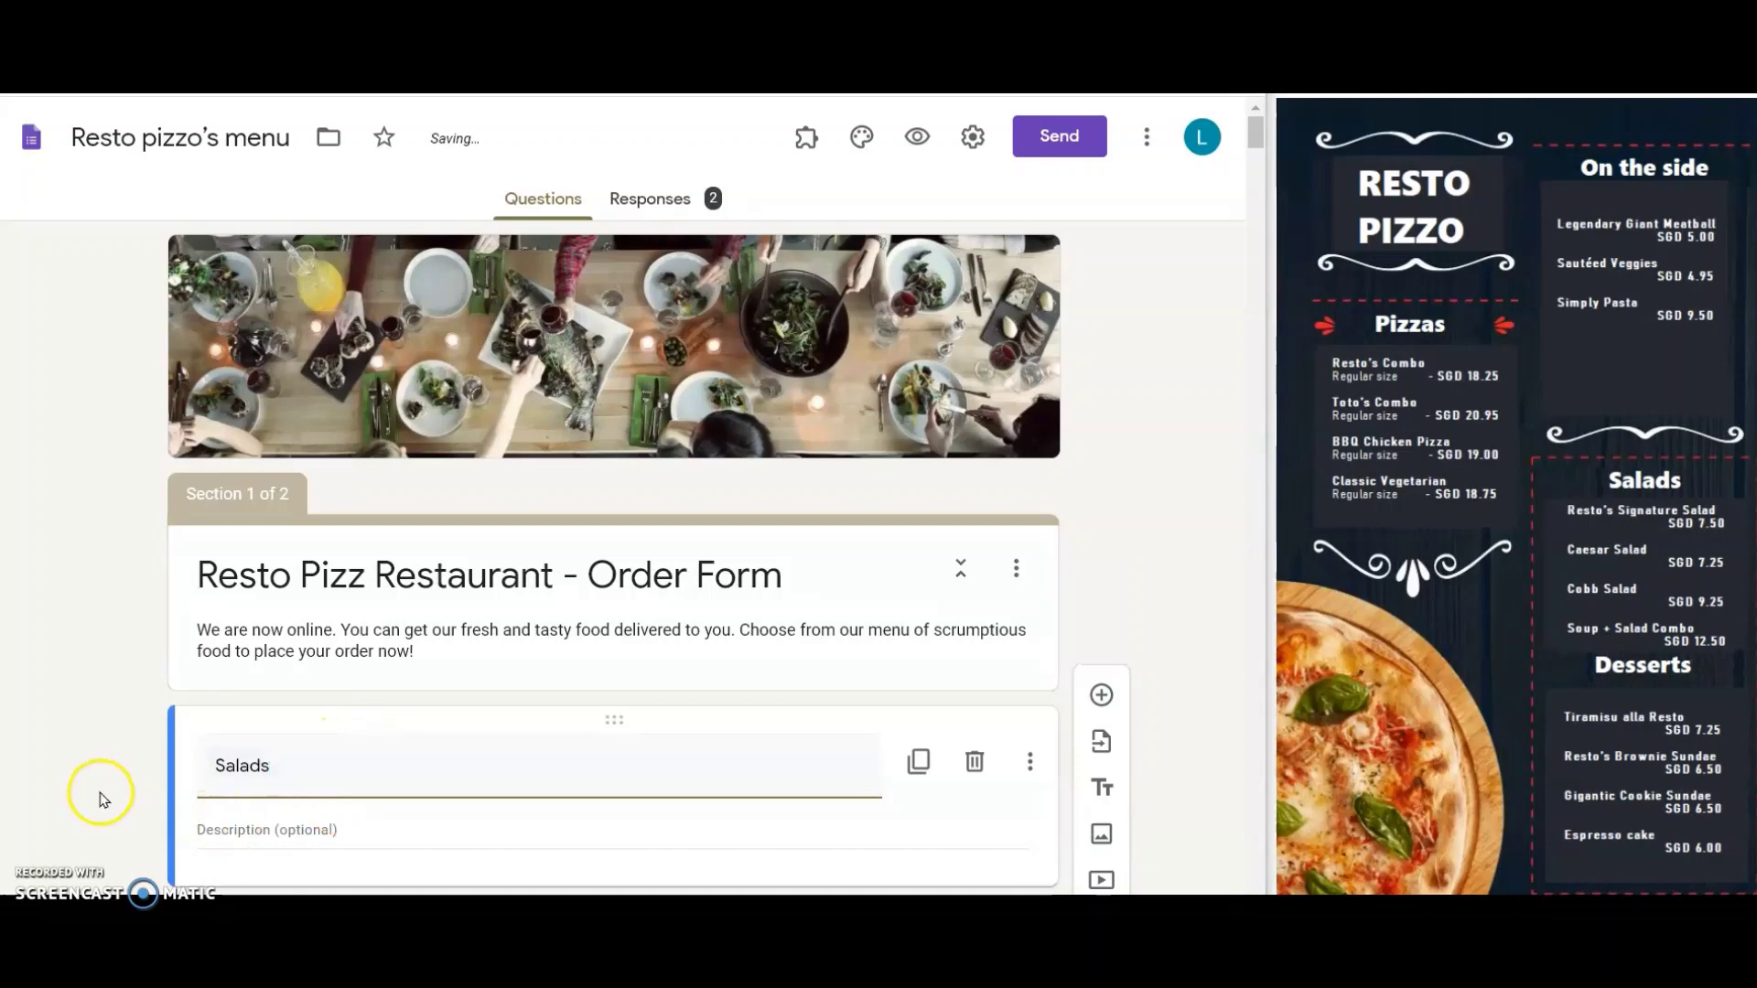
pyautogui.click(81, 828)
pyautogui.scroll(-1, 81, 827)
pyautogui.scroll(-1, 81, 828)
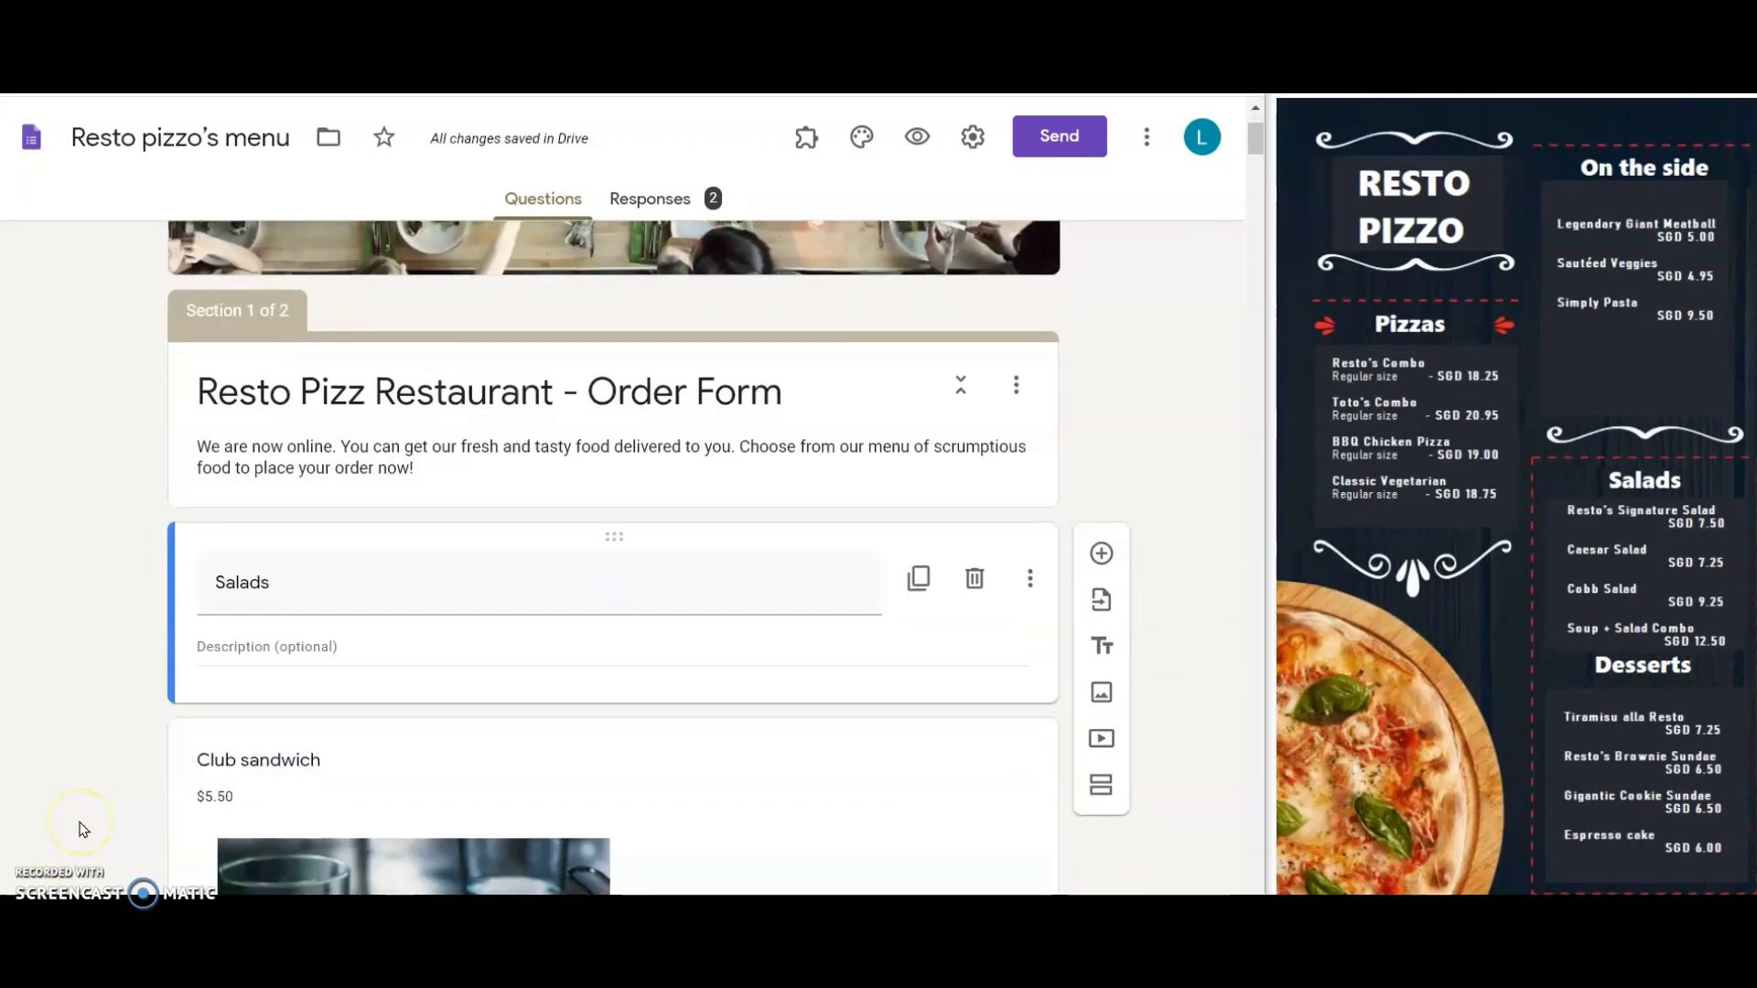
pyautogui.scroll(-2, 81, 827)
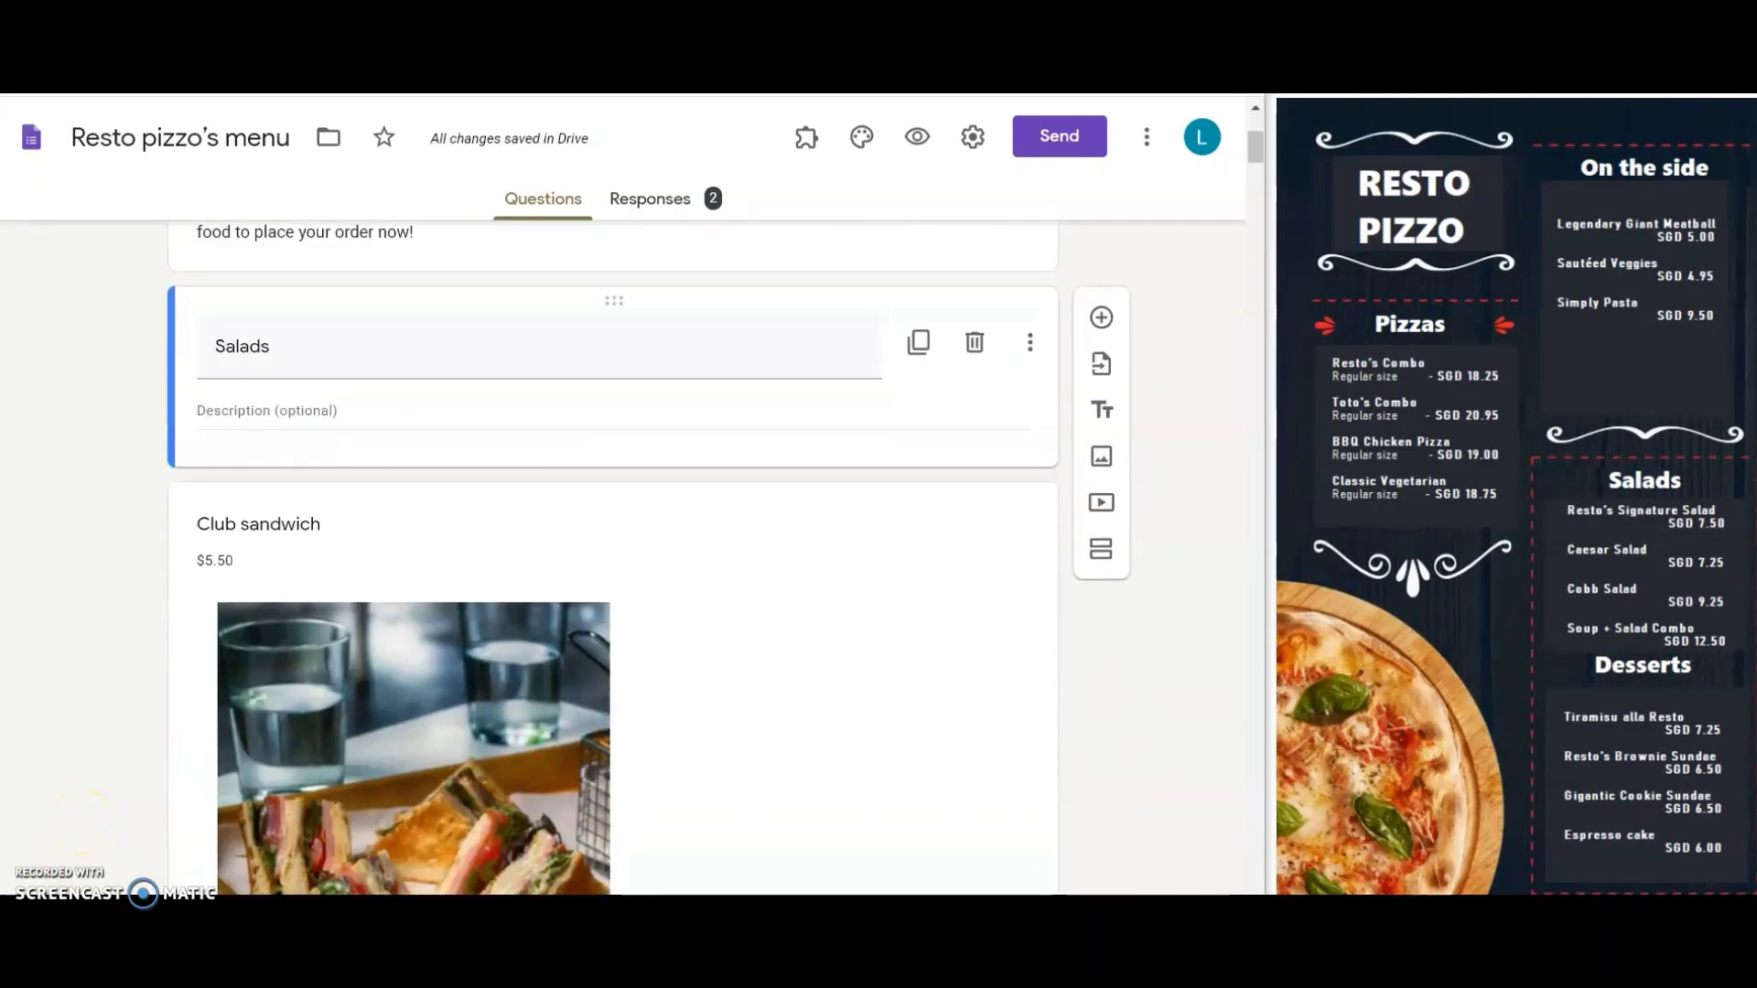
# Step: Rename Club sandwich to 'Resto's Signature Salad' and change its $5.50 price to SGD 7.50
pyautogui.click(312, 524)
pyautogui.write("Resto's Siga")
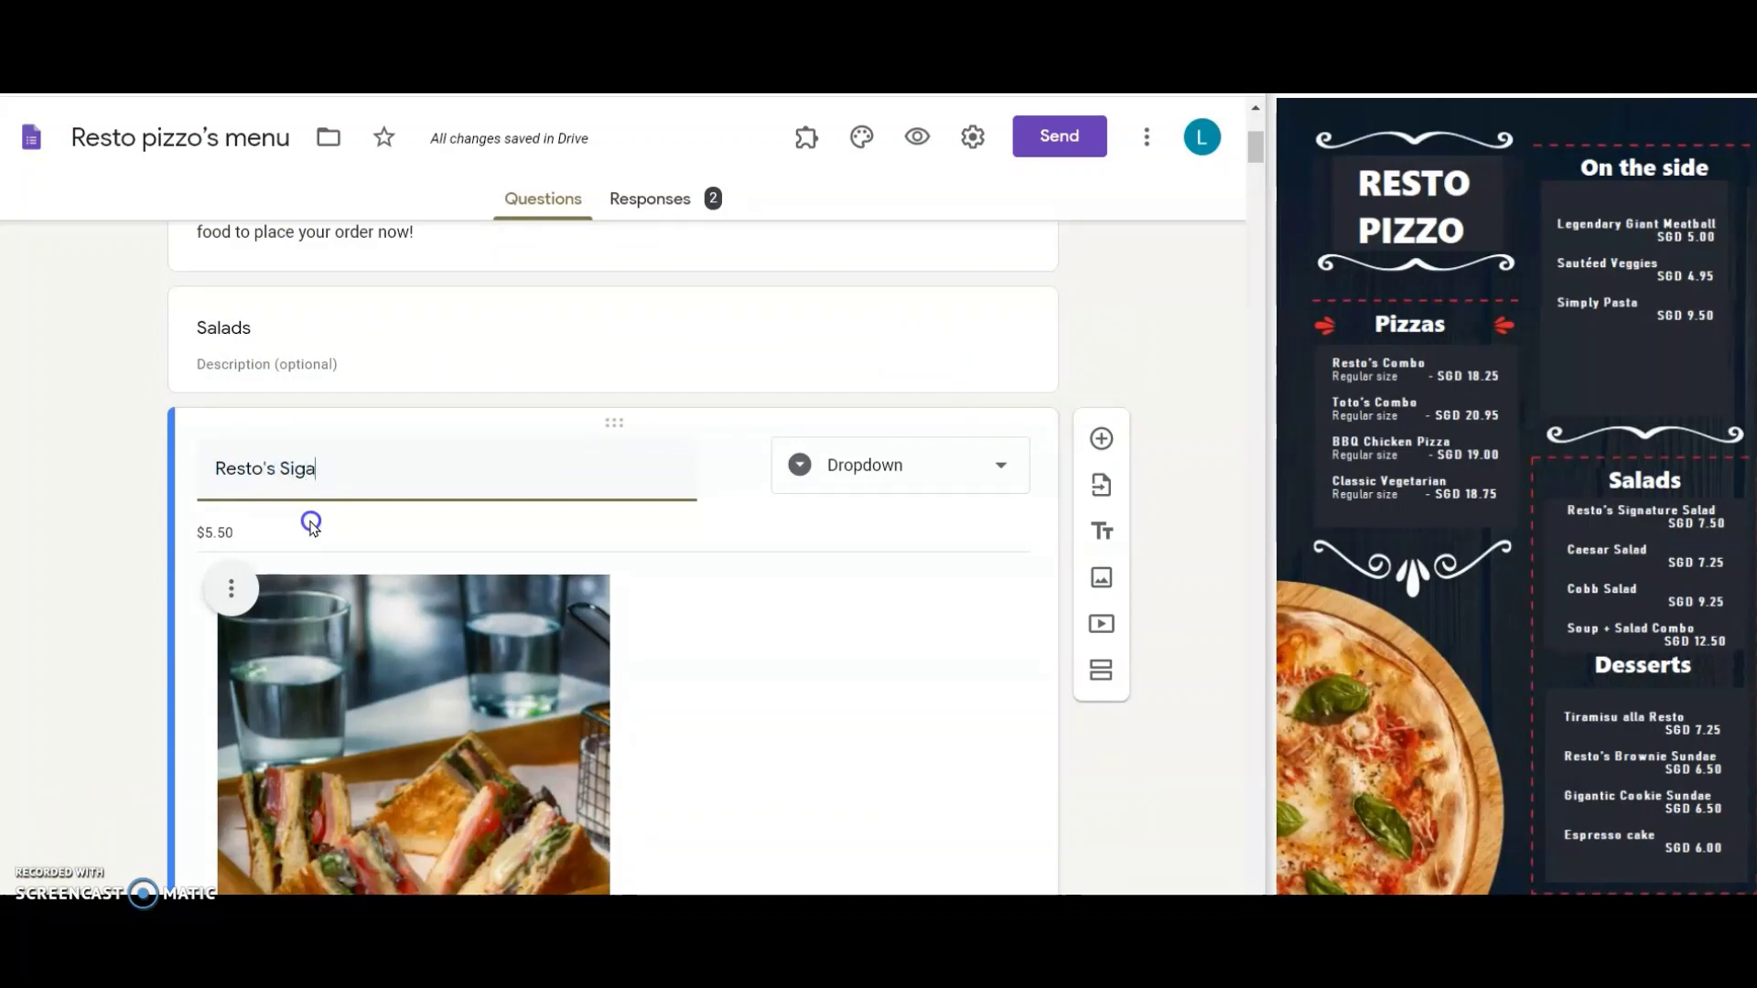
pyautogui.press('BackSpace')
pyautogui.write('nature Salad')
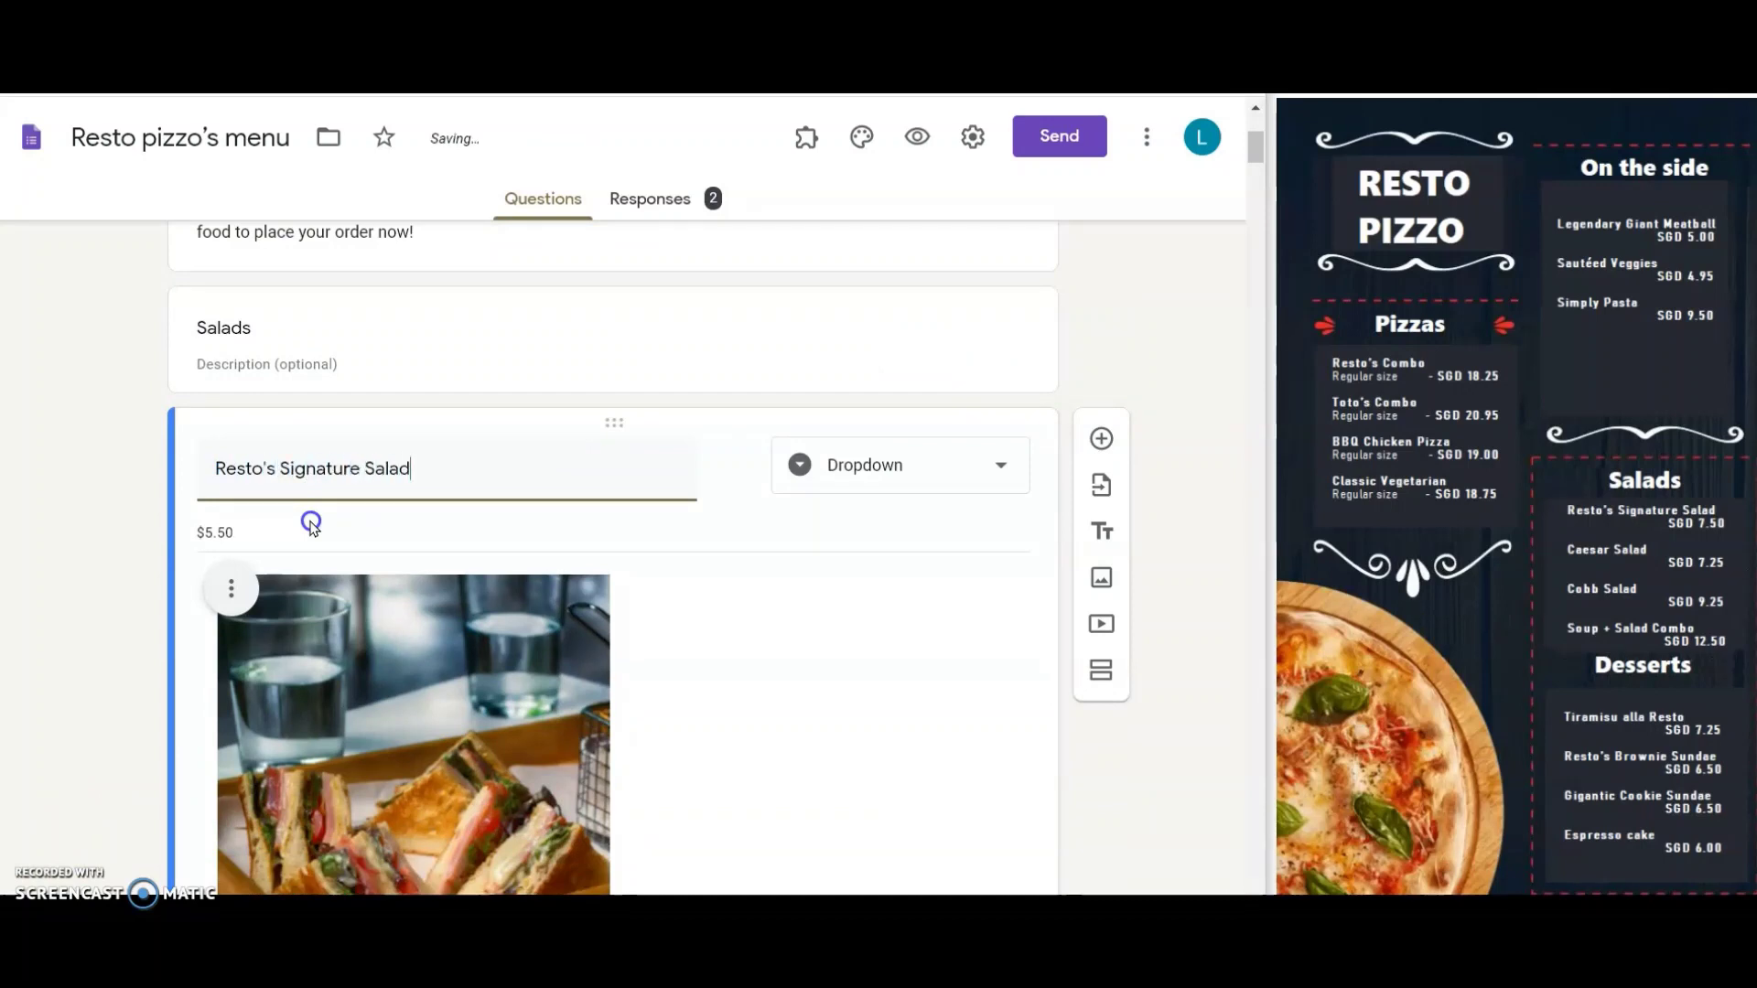
pyautogui.doubleClick(283, 530)
pyautogui.click(283, 531)
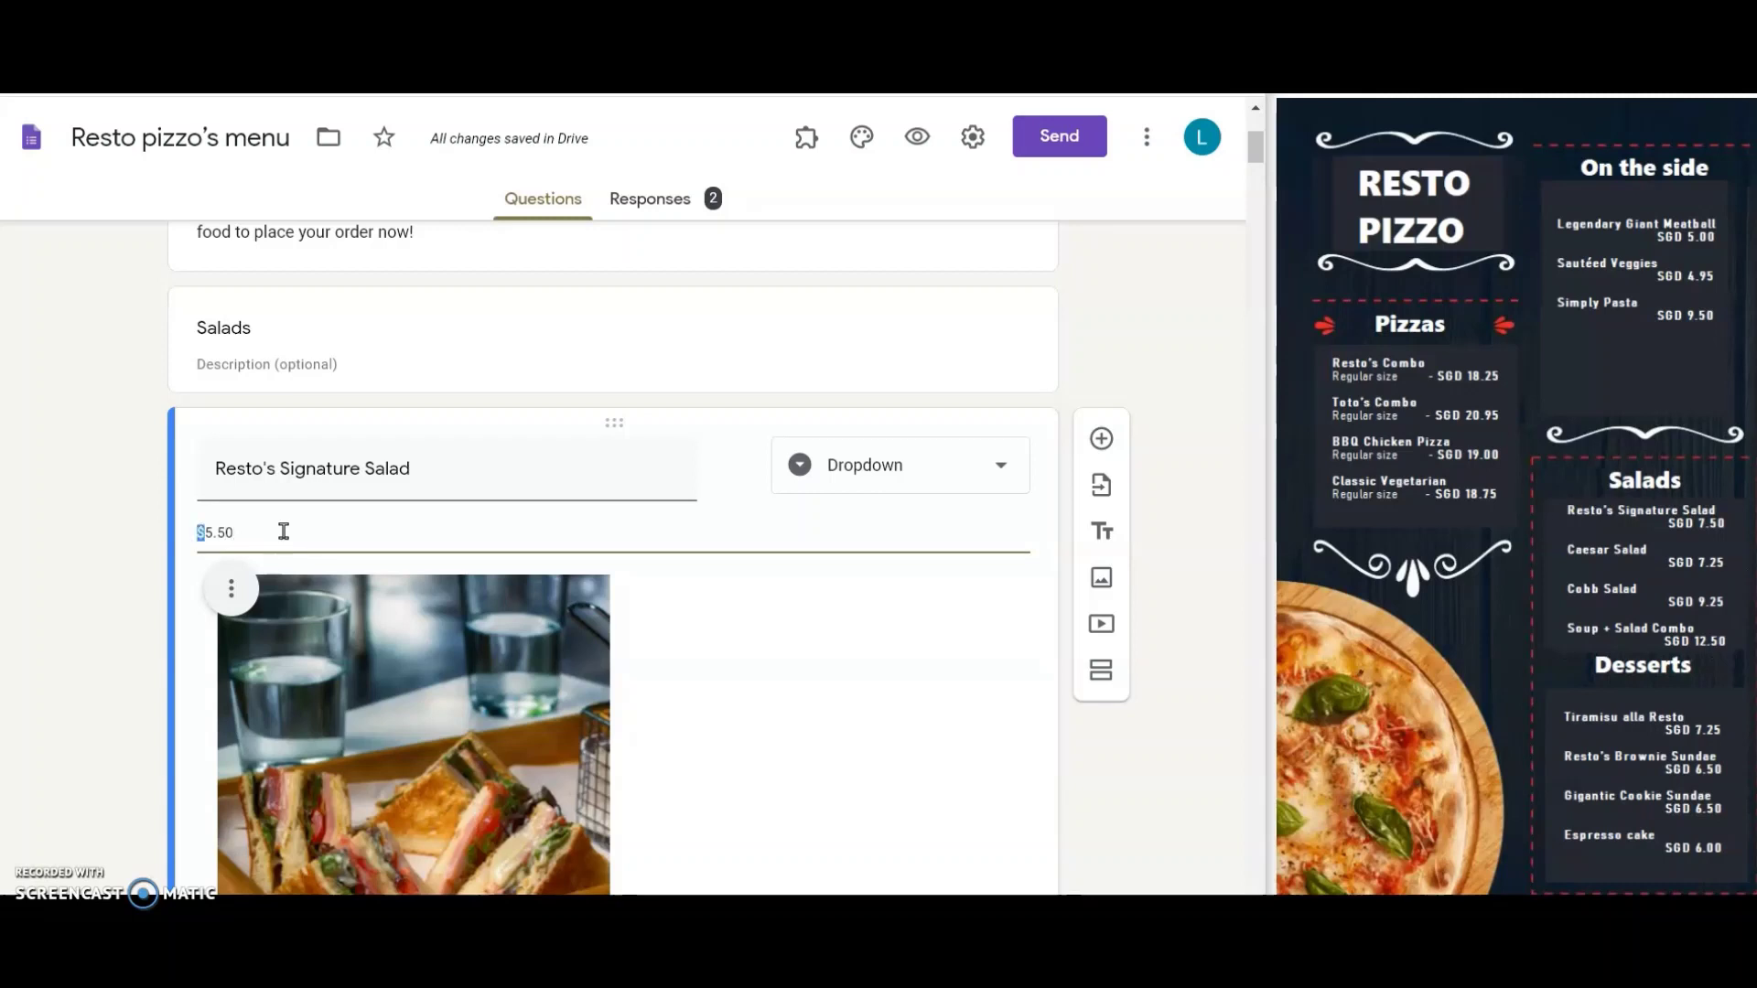
pyautogui.tripleClick(283, 531)
pyautogui.write('SGD ')
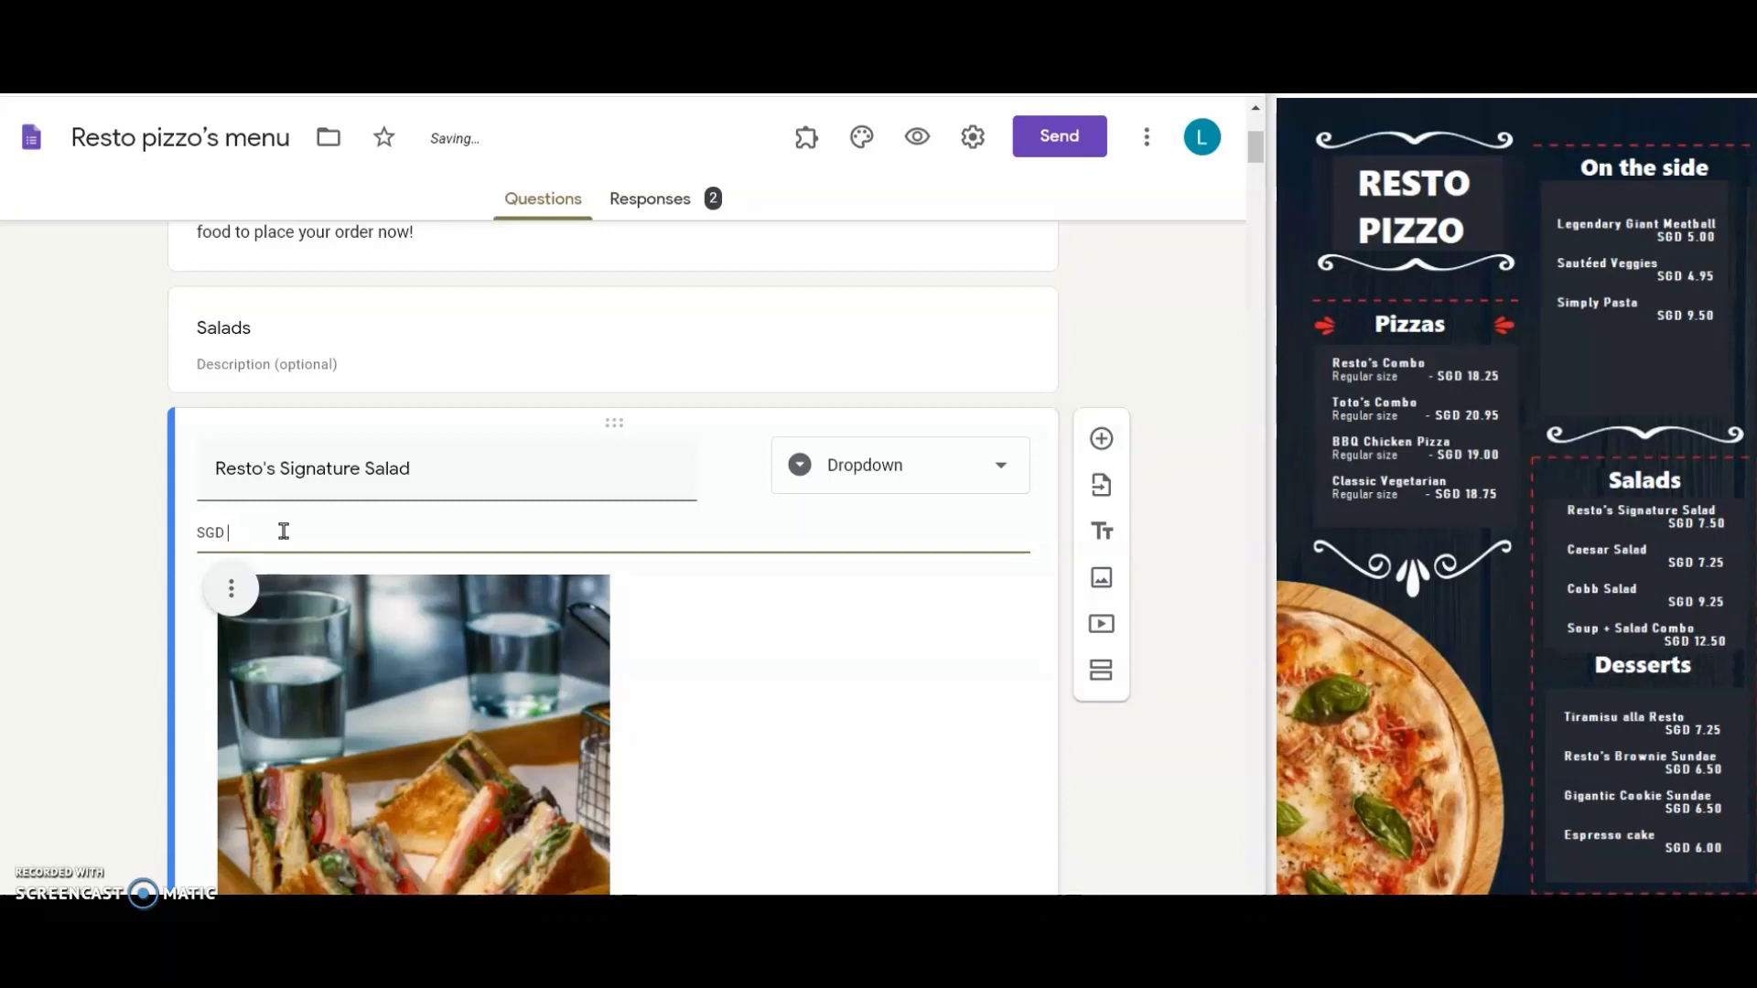
pyautogui.write('7.50')
pyautogui.tripleClick(345, 554)
pyautogui.click(333, 551)
pyautogui.click(333, 550)
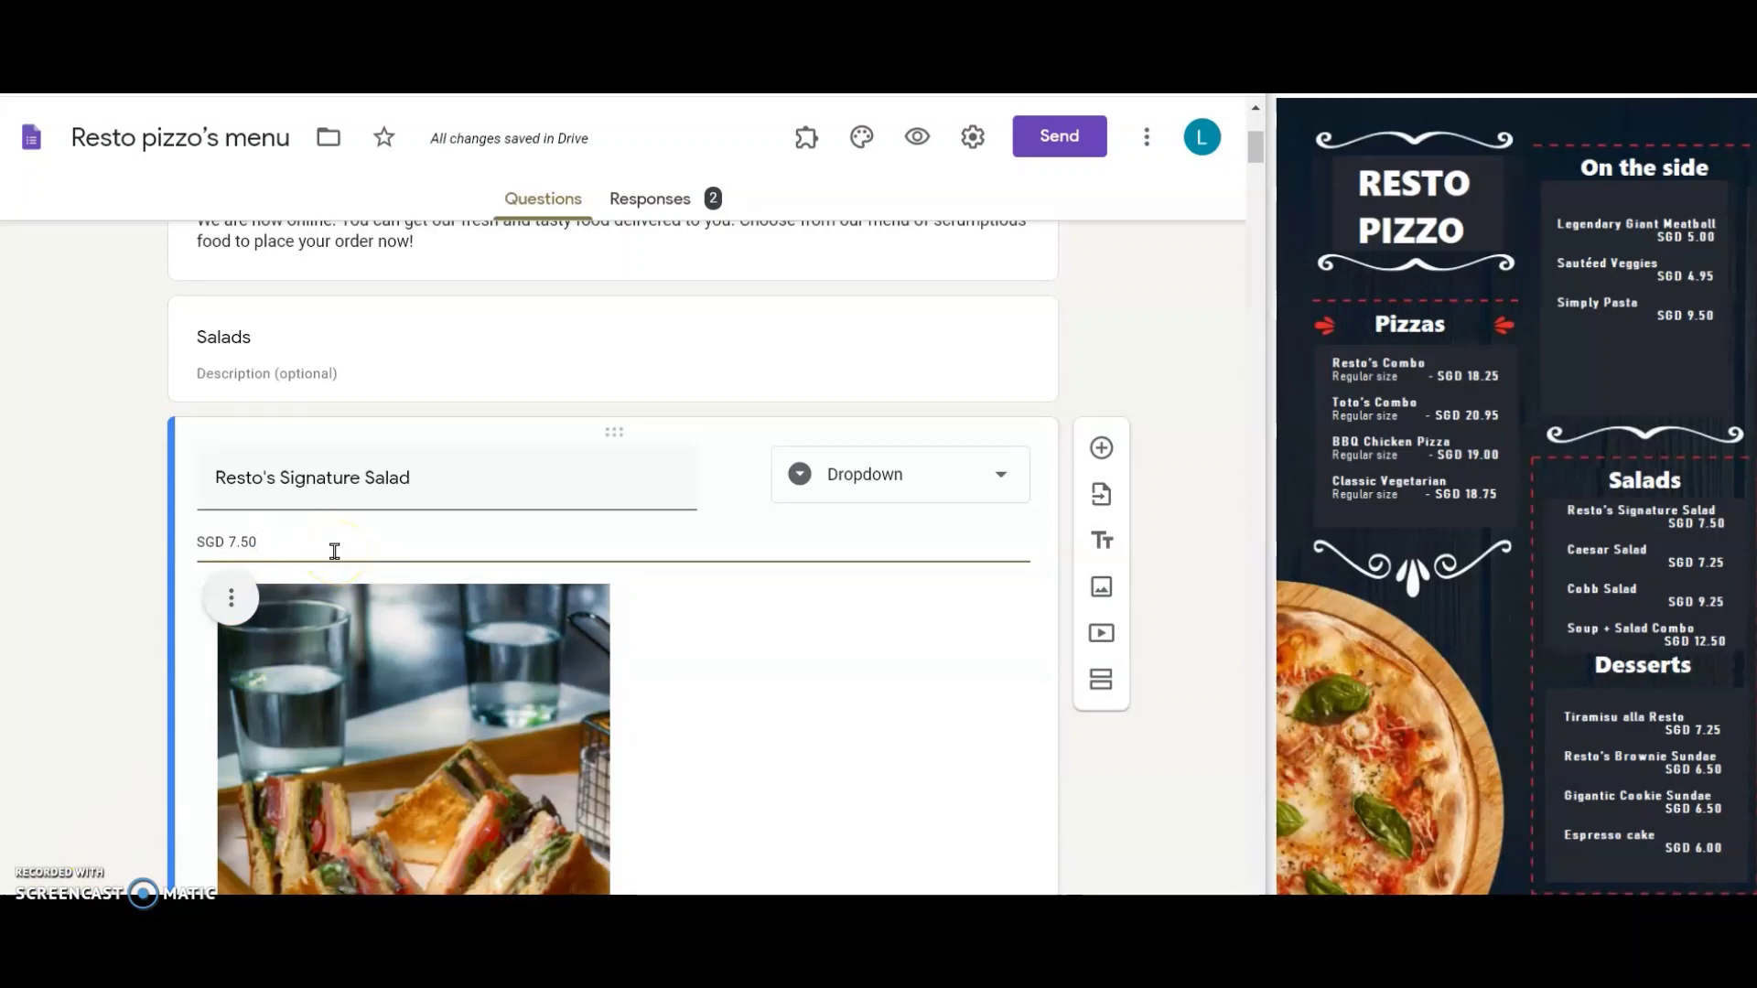
pyautogui.click(334, 551)
pyautogui.click(333, 551)
pyautogui.scroll(-2, 334, 551)
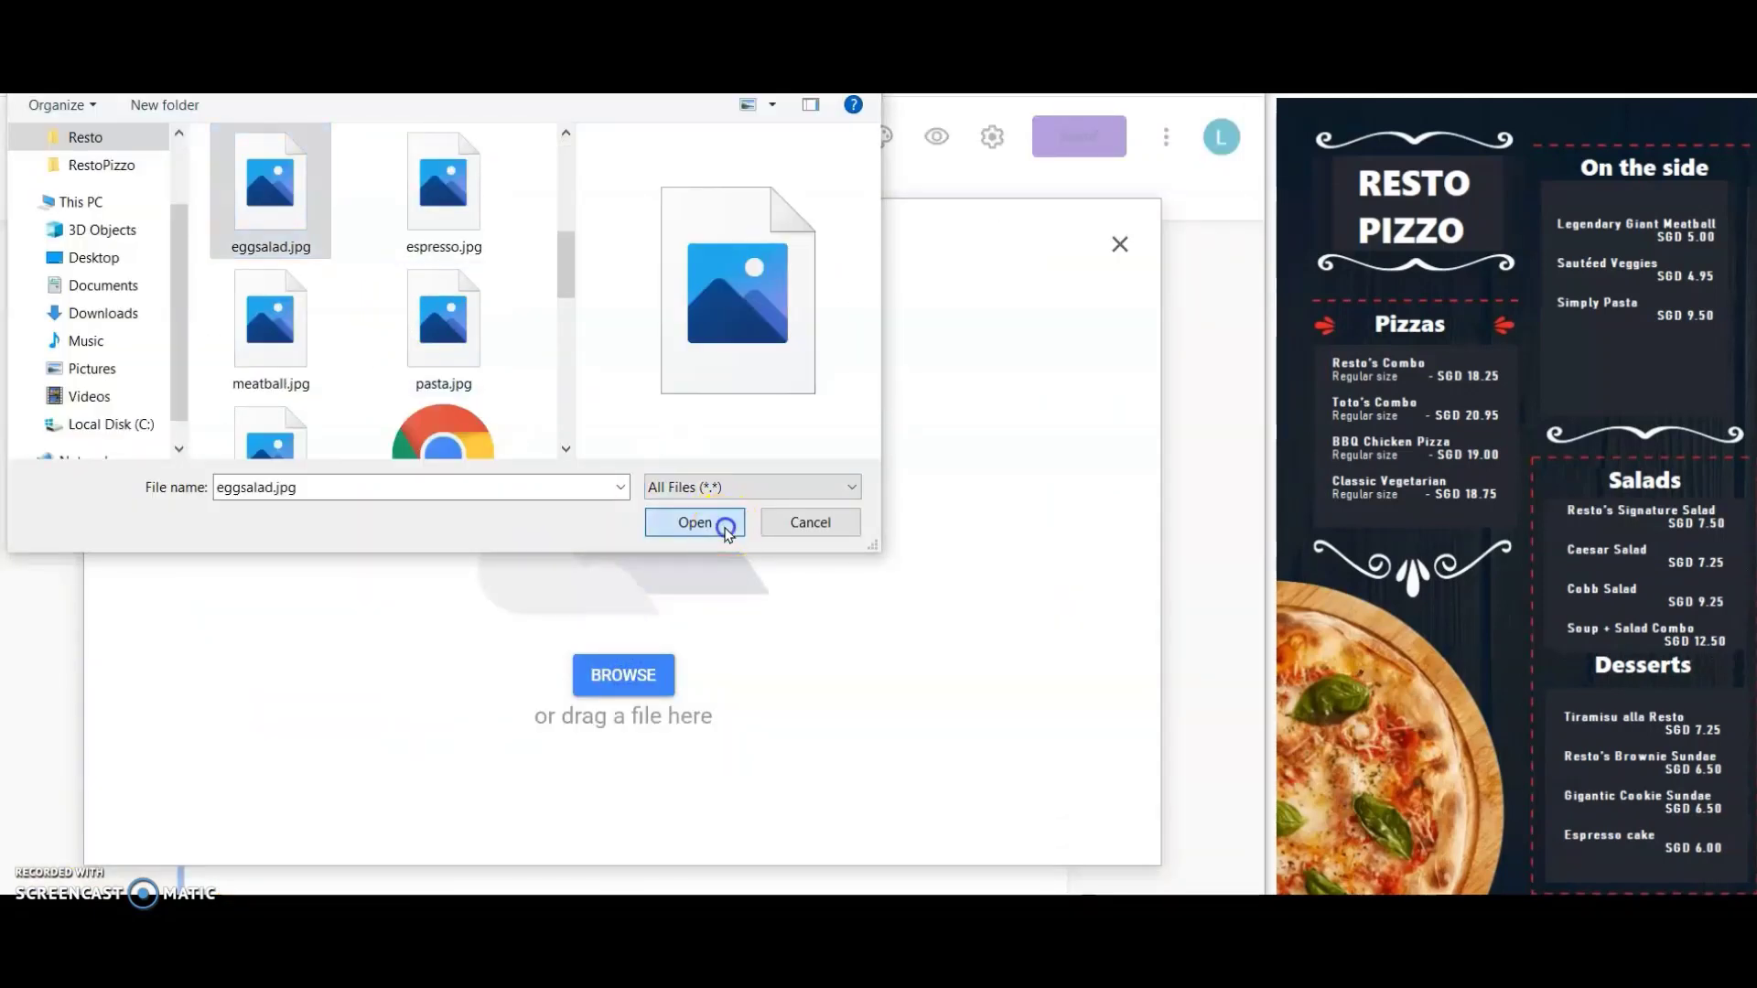
# Step: Replace the sandwich picture with the salad photo featuring a soft-boiled egg
pyautogui.click(717, 522)
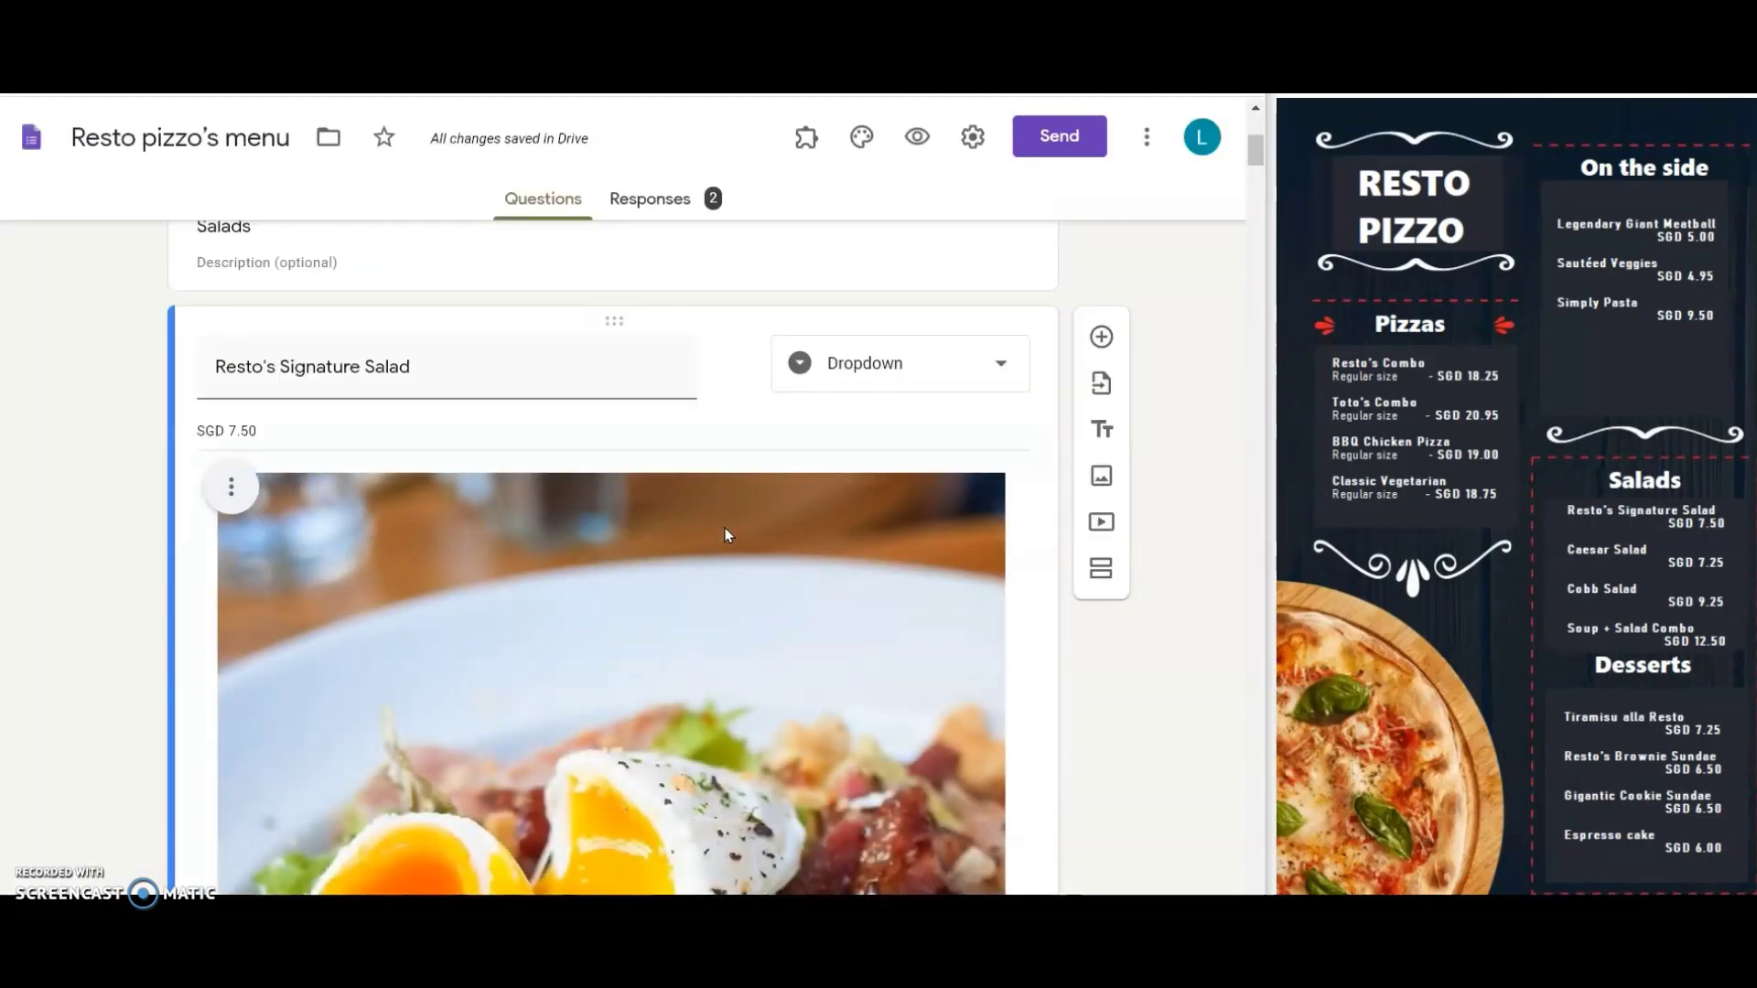
pyautogui.scroll(-1, 728, 535)
pyautogui.scroll(-2, 727, 536)
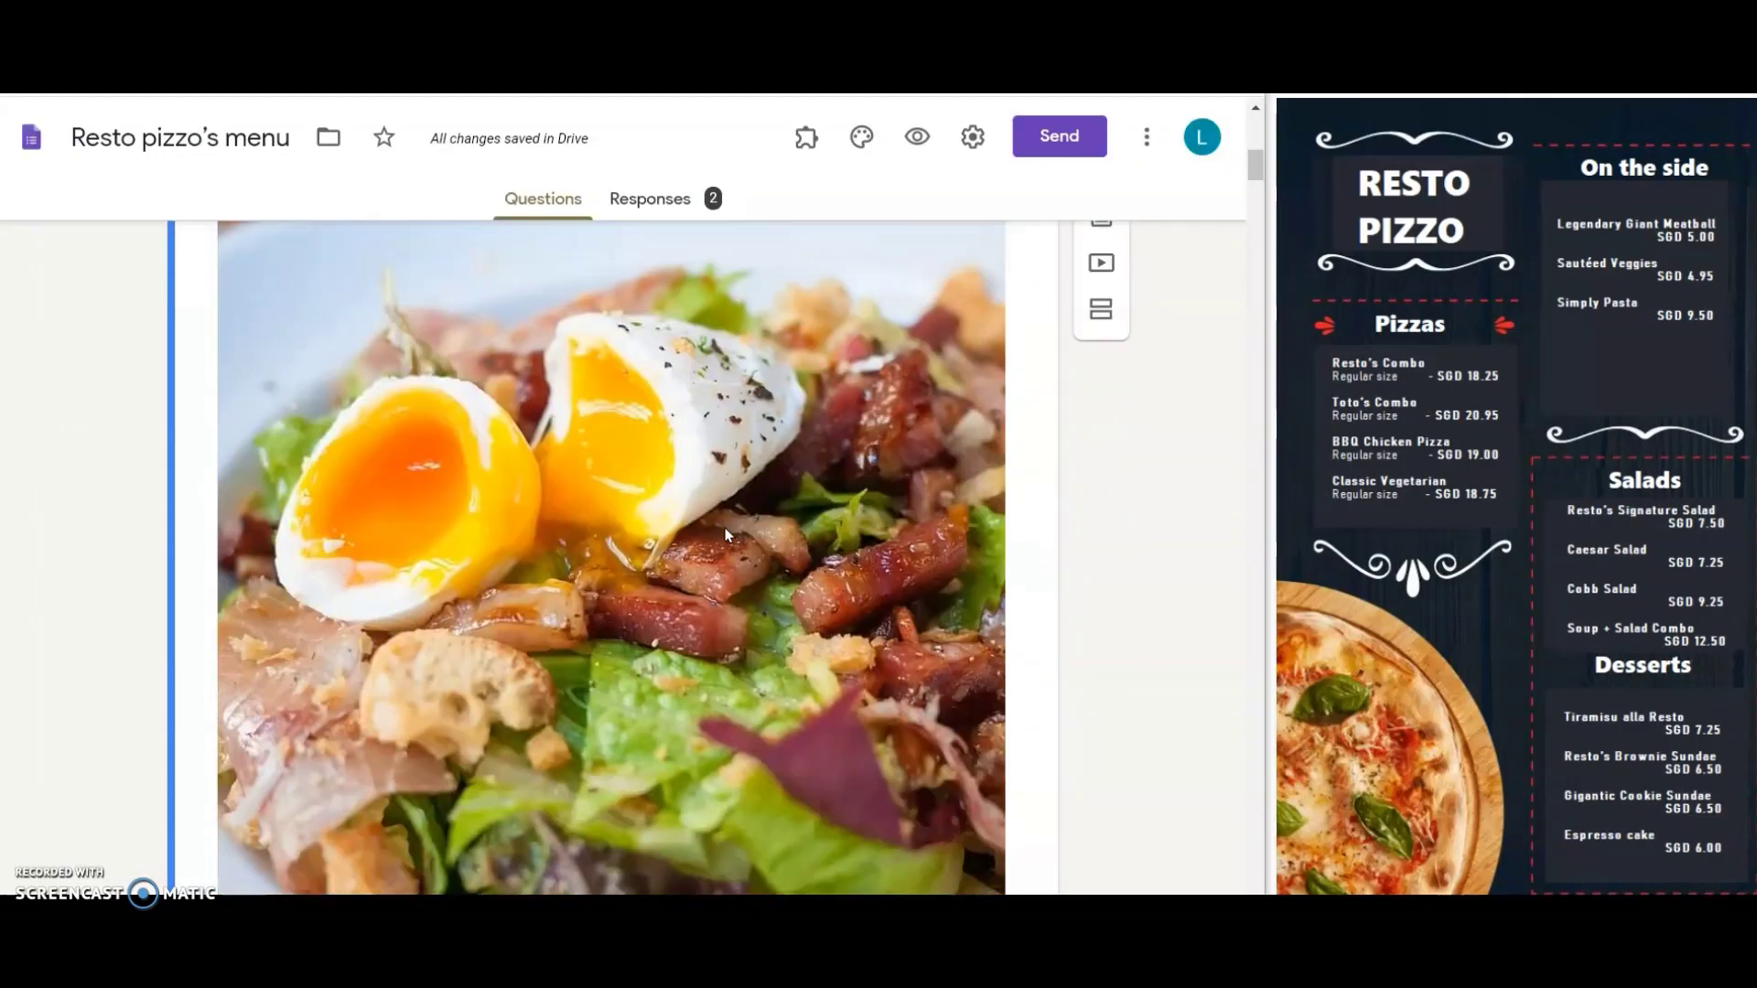
pyautogui.scroll(-1, 728, 535)
pyautogui.scroll(-2, 727, 536)
pyautogui.scroll(-1, 728, 535)
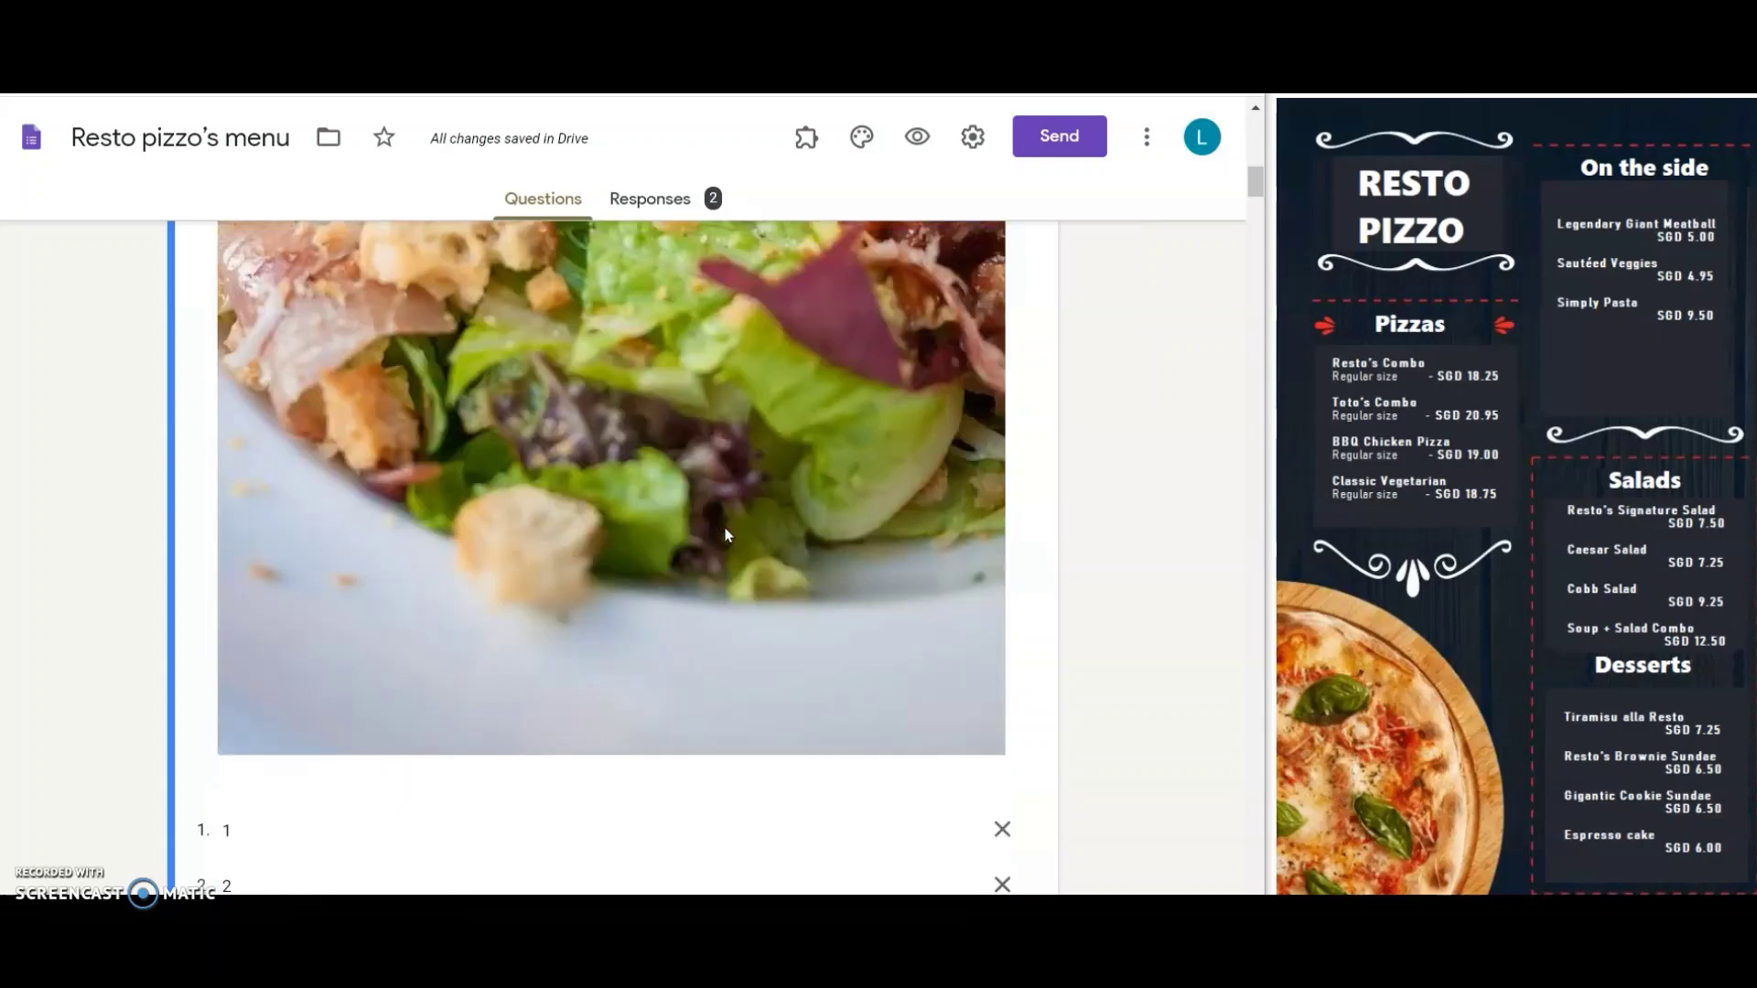
pyautogui.scroll(-2, 729, 536)
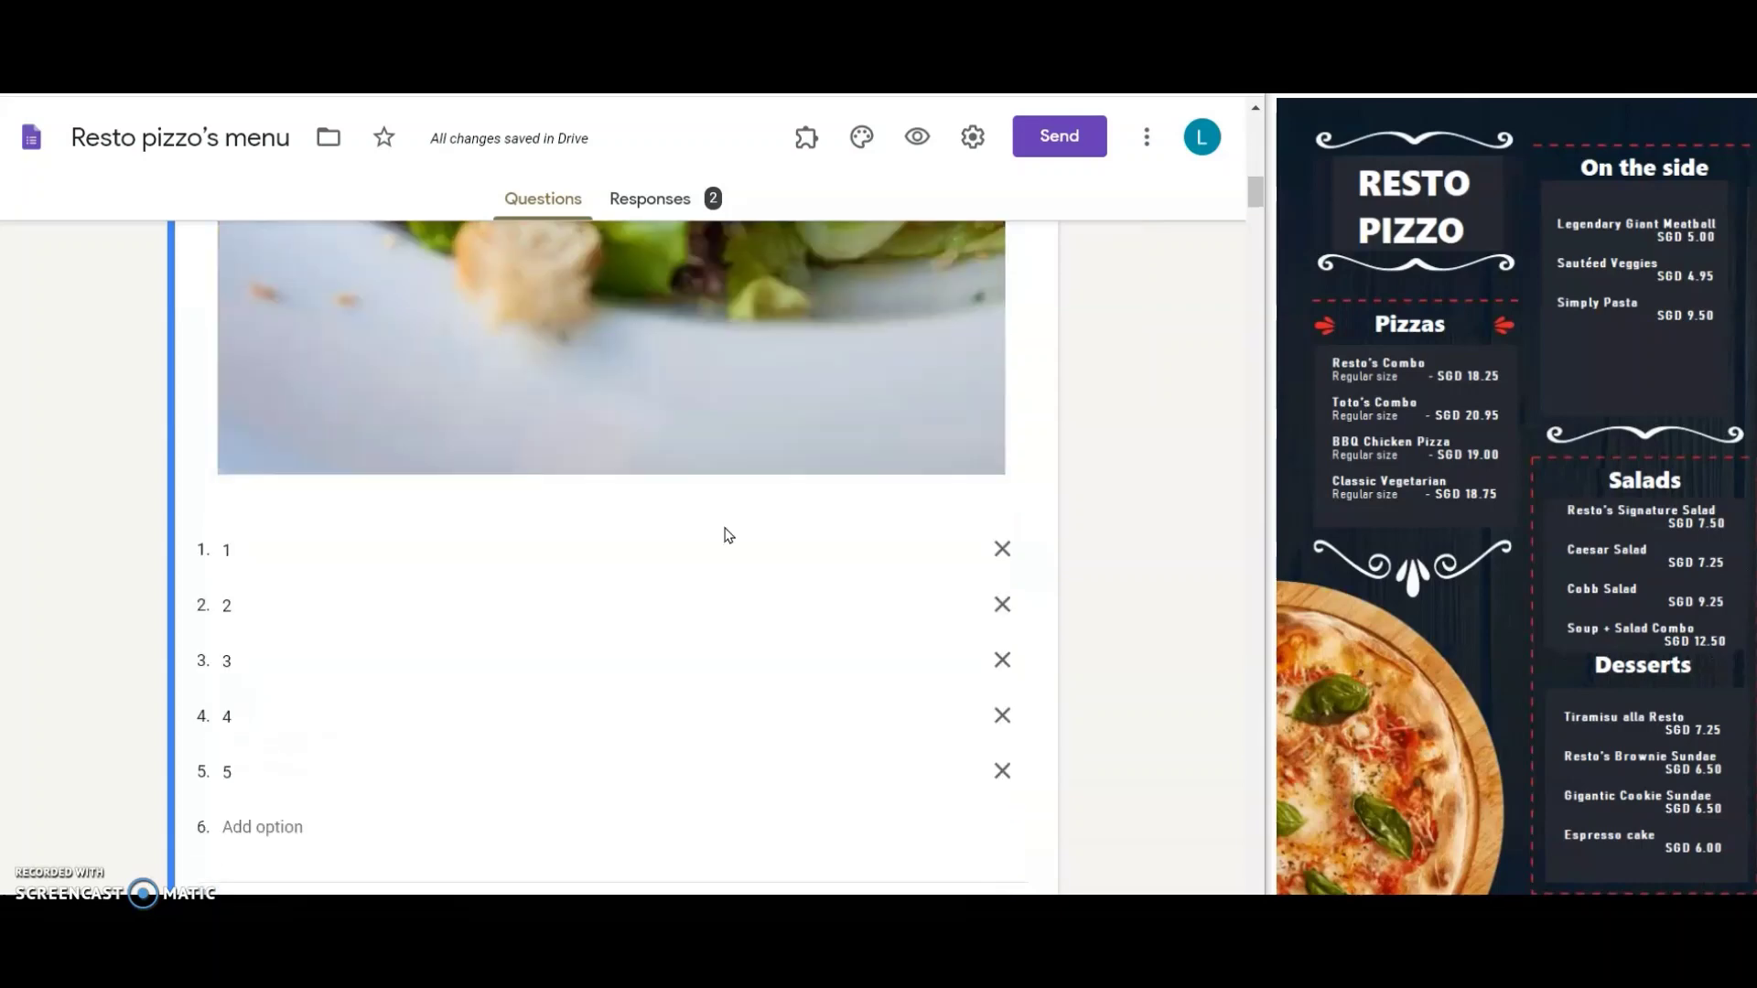
pyautogui.scroll(-1, 728, 536)
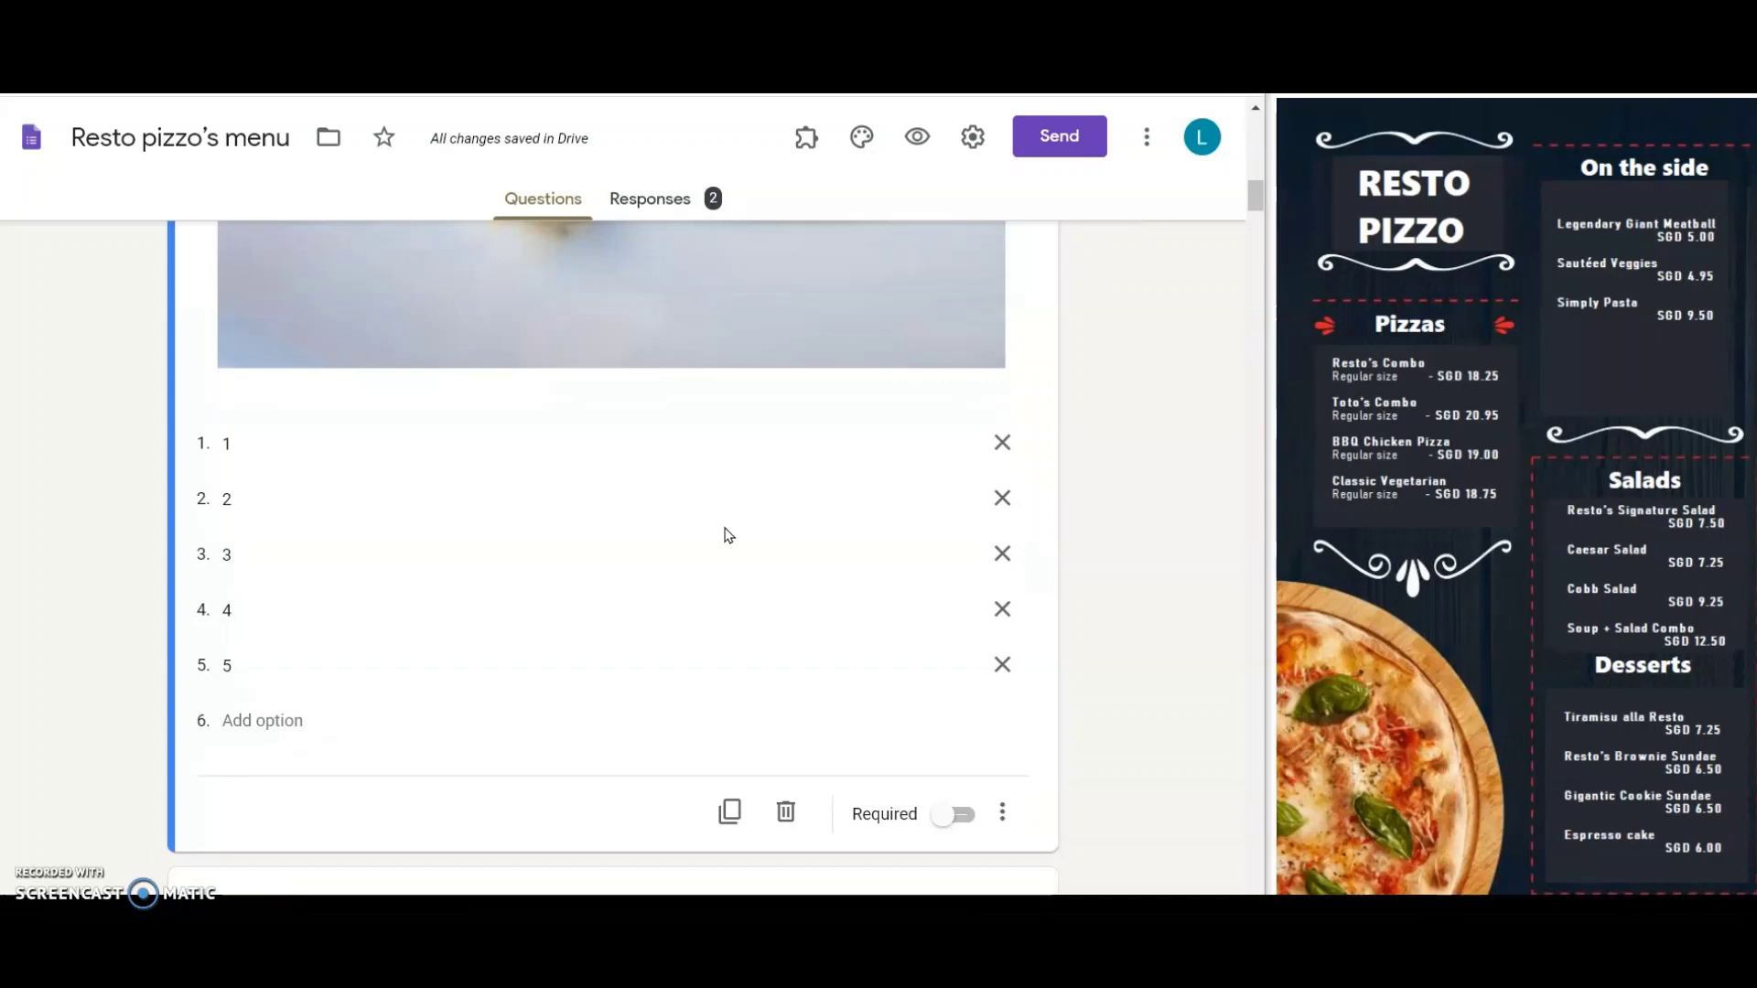
pyautogui.scroll(-1, 728, 536)
pyautogui.scroll(1, 727, 536)
pyautogui.scroll(-1, 728, 536)
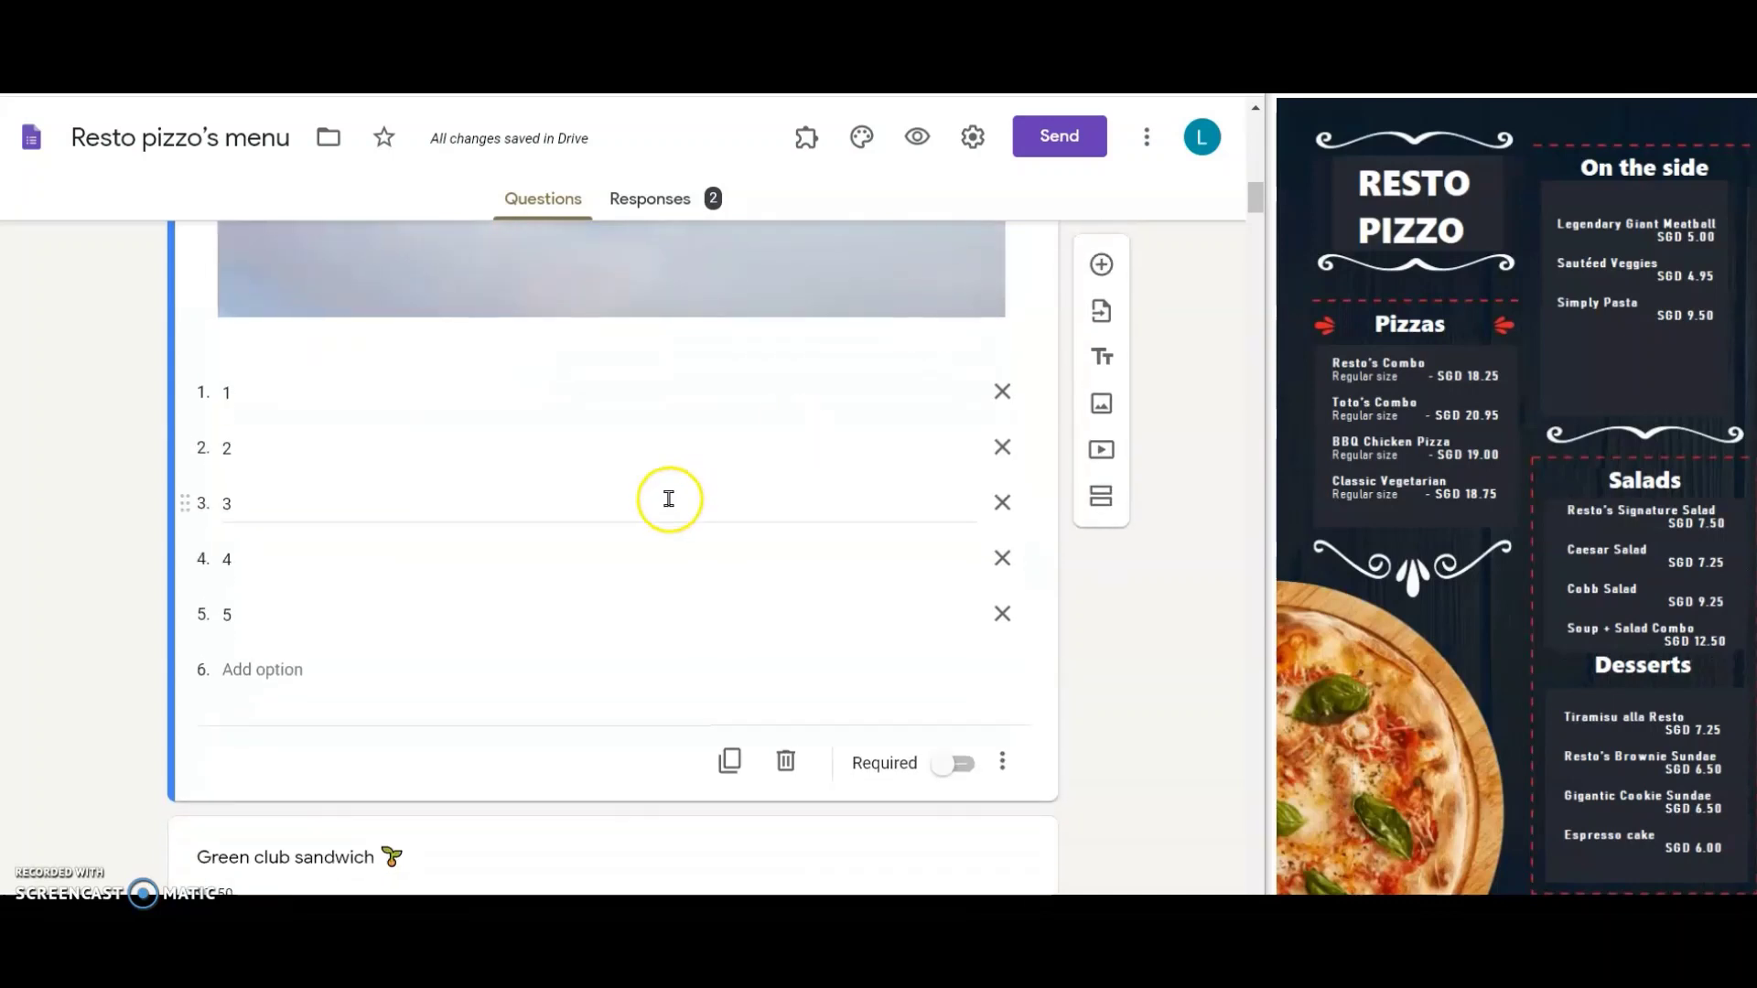
pyautogui.scroll(-4, 596, 640)
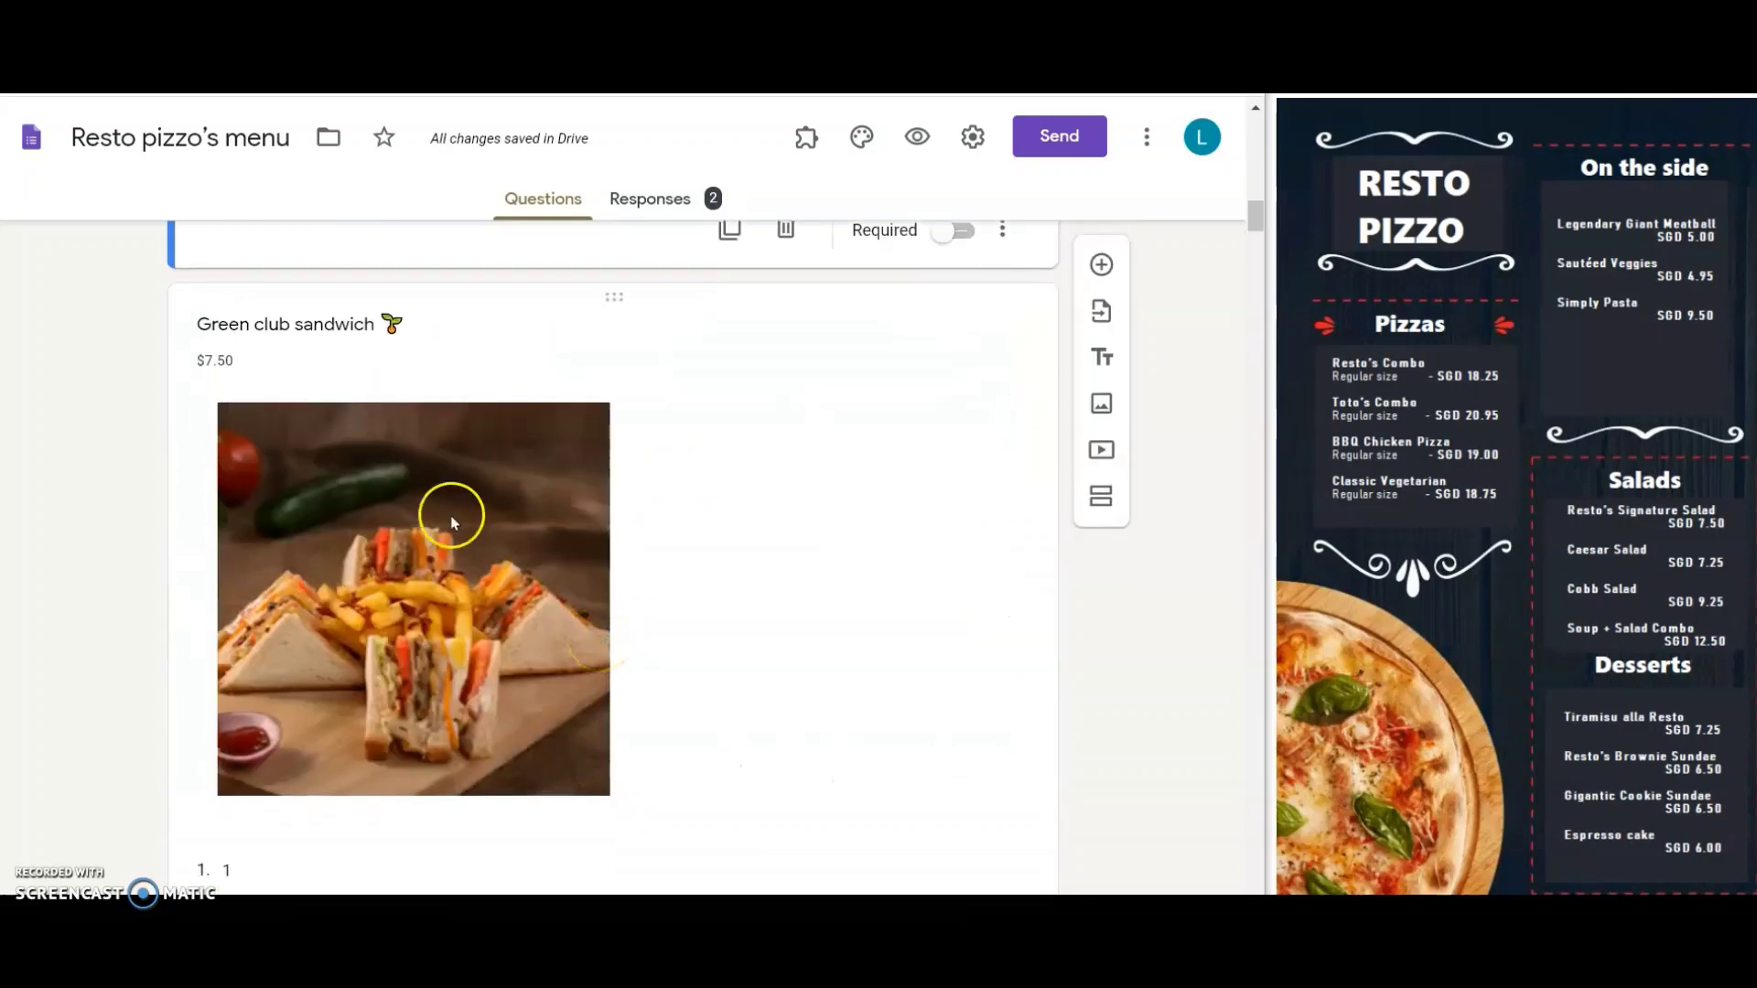
# Step: Rename the Green club sandwich item to 'Caesar Salad' and change its $7.50 price to SGD 7.25
pyautogui.click(354, 459)
pyautogui.tripleClick(289, 325)
pyautogui.write('Caesar Salad')
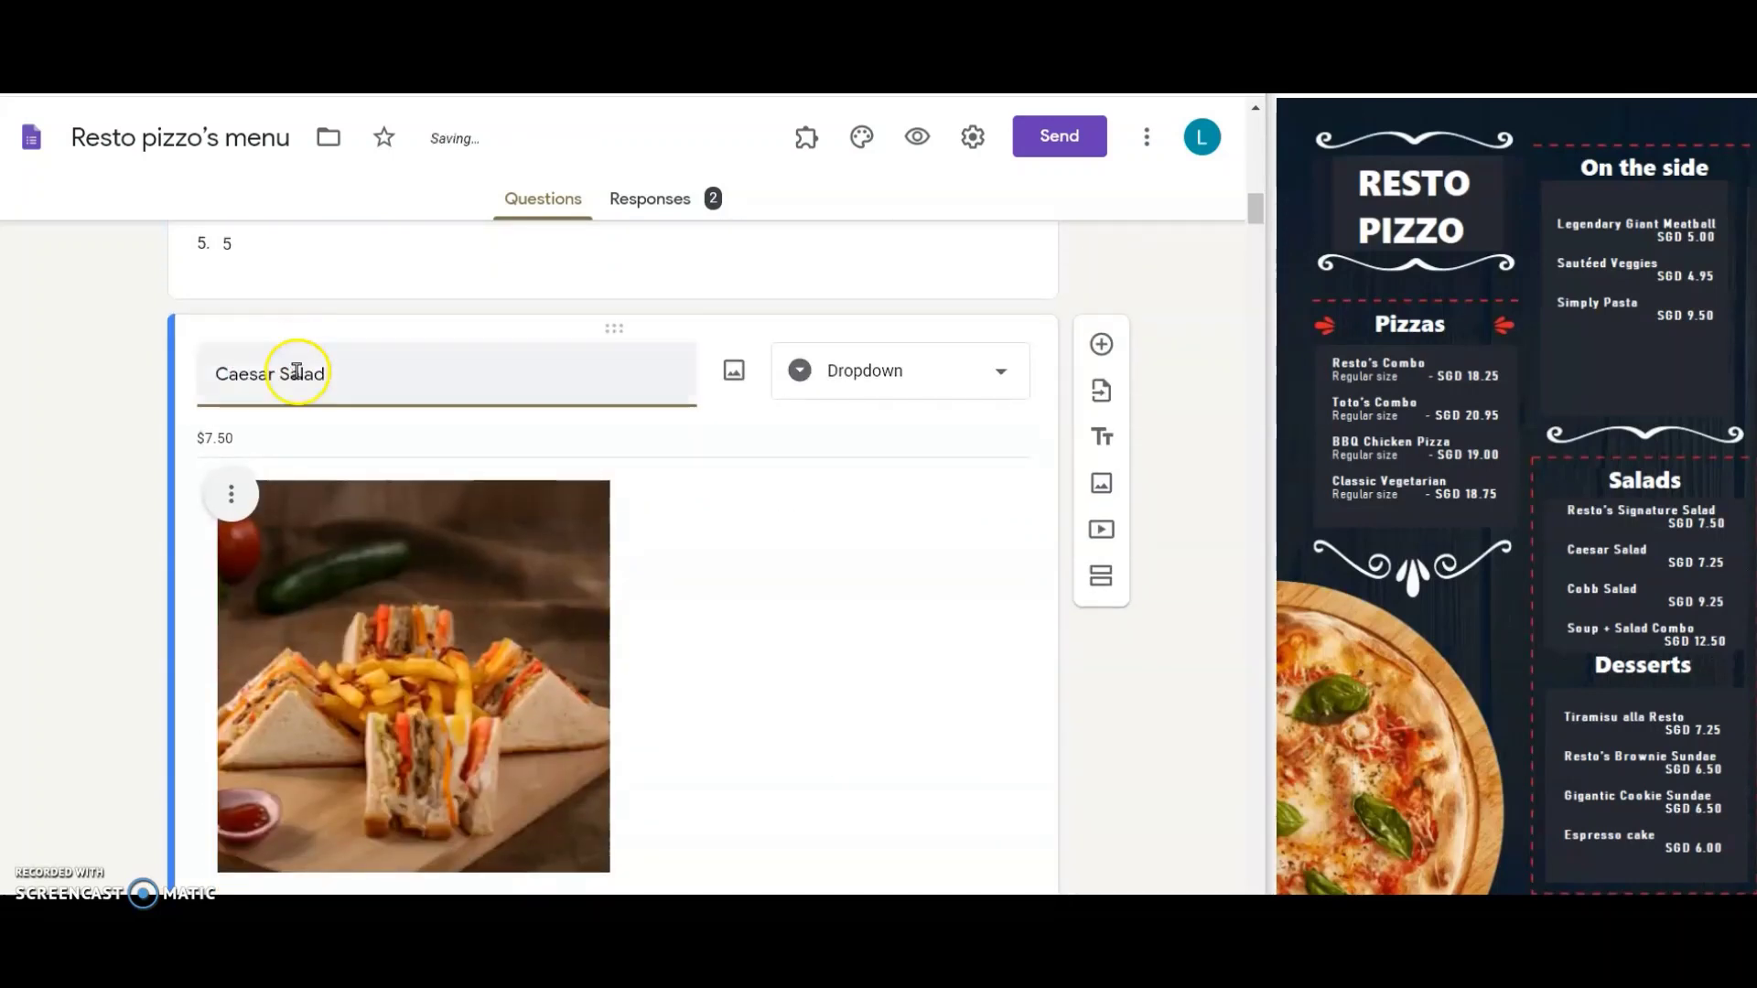
pyautogui.tripleClick(260, 441)
pyautogui.write('SGD 7.25')
# Step: Replace the Caesar Salad's sandwich picture with an uploaded chicken salad photo
pyautogui.click(231, 495)
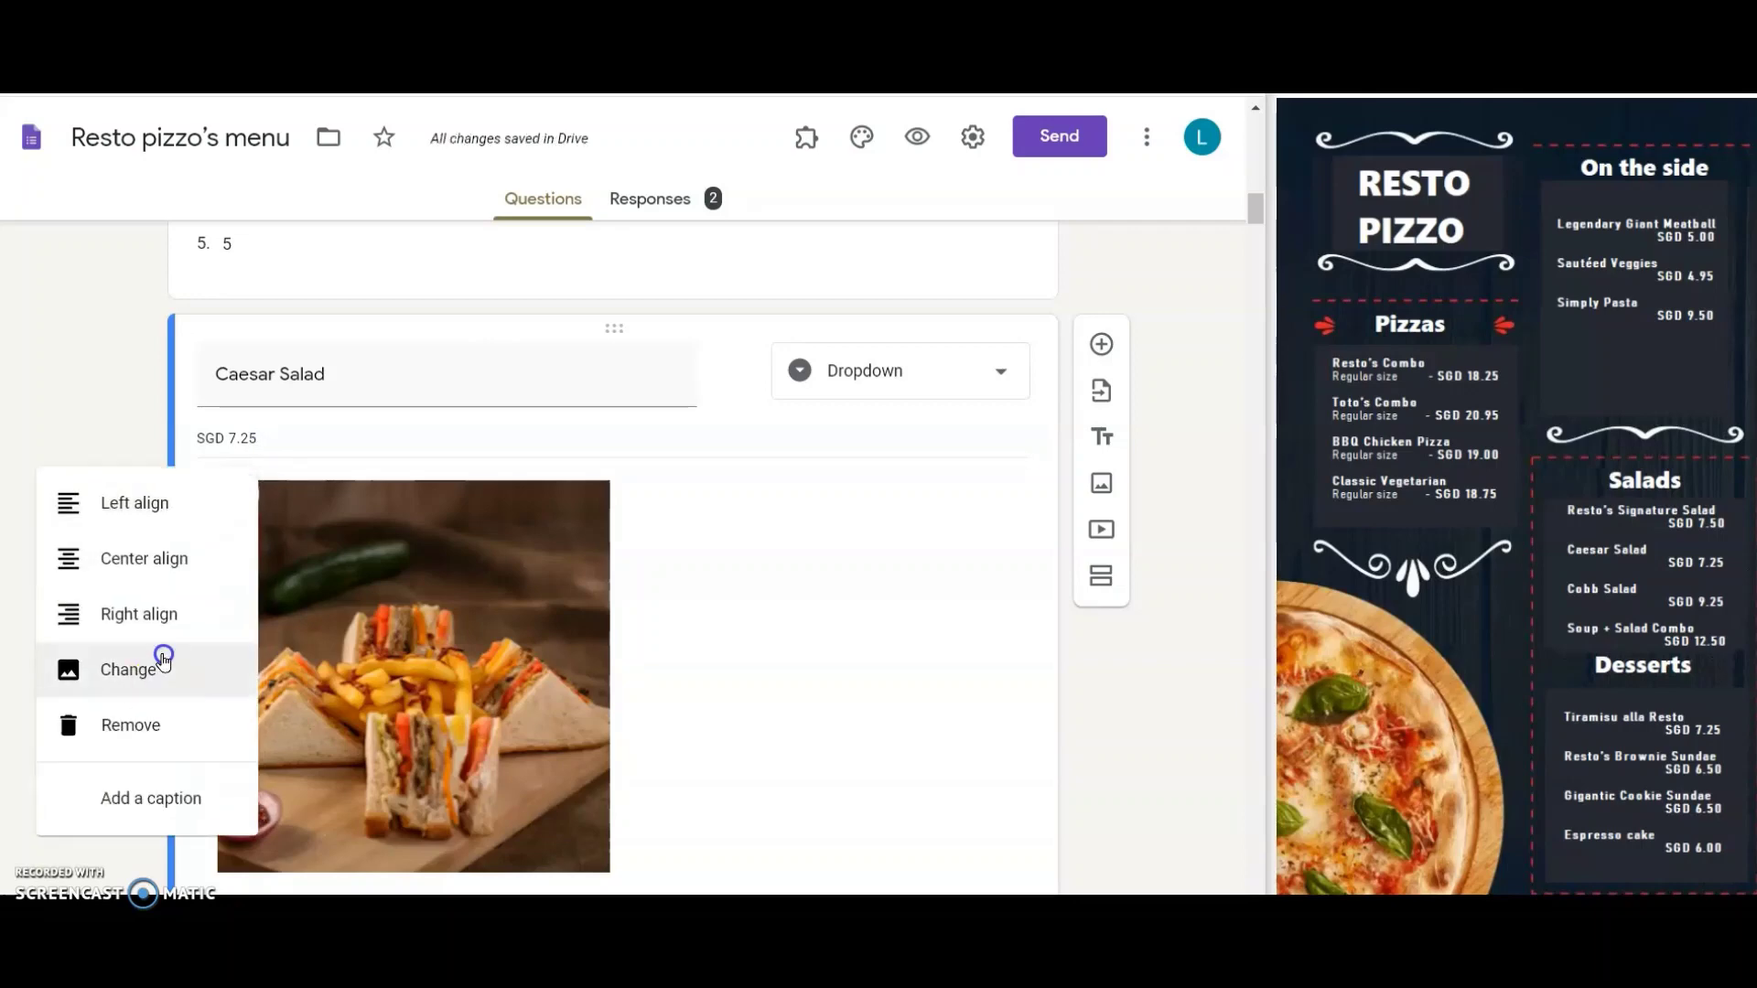
pyautogui.click(161, 659)
pyautogui.click(620, 668)
pyautogui.click(695, 528)
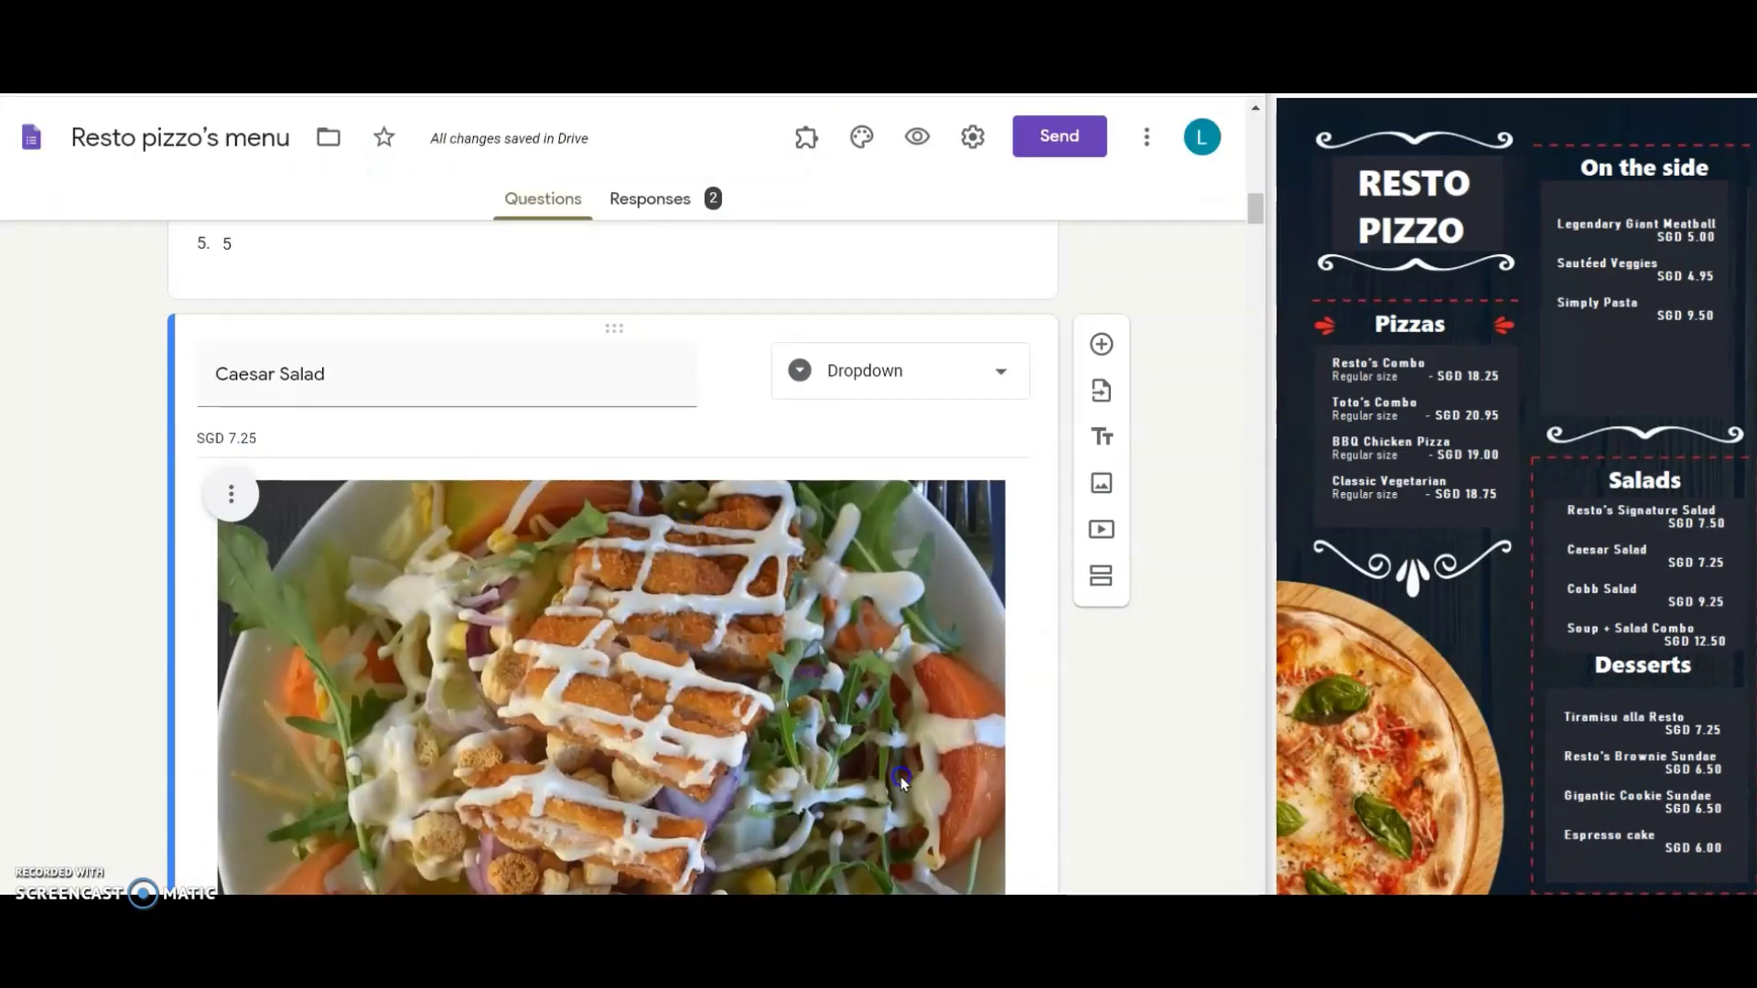
pyautogui.scroll(-1, 900, 779)
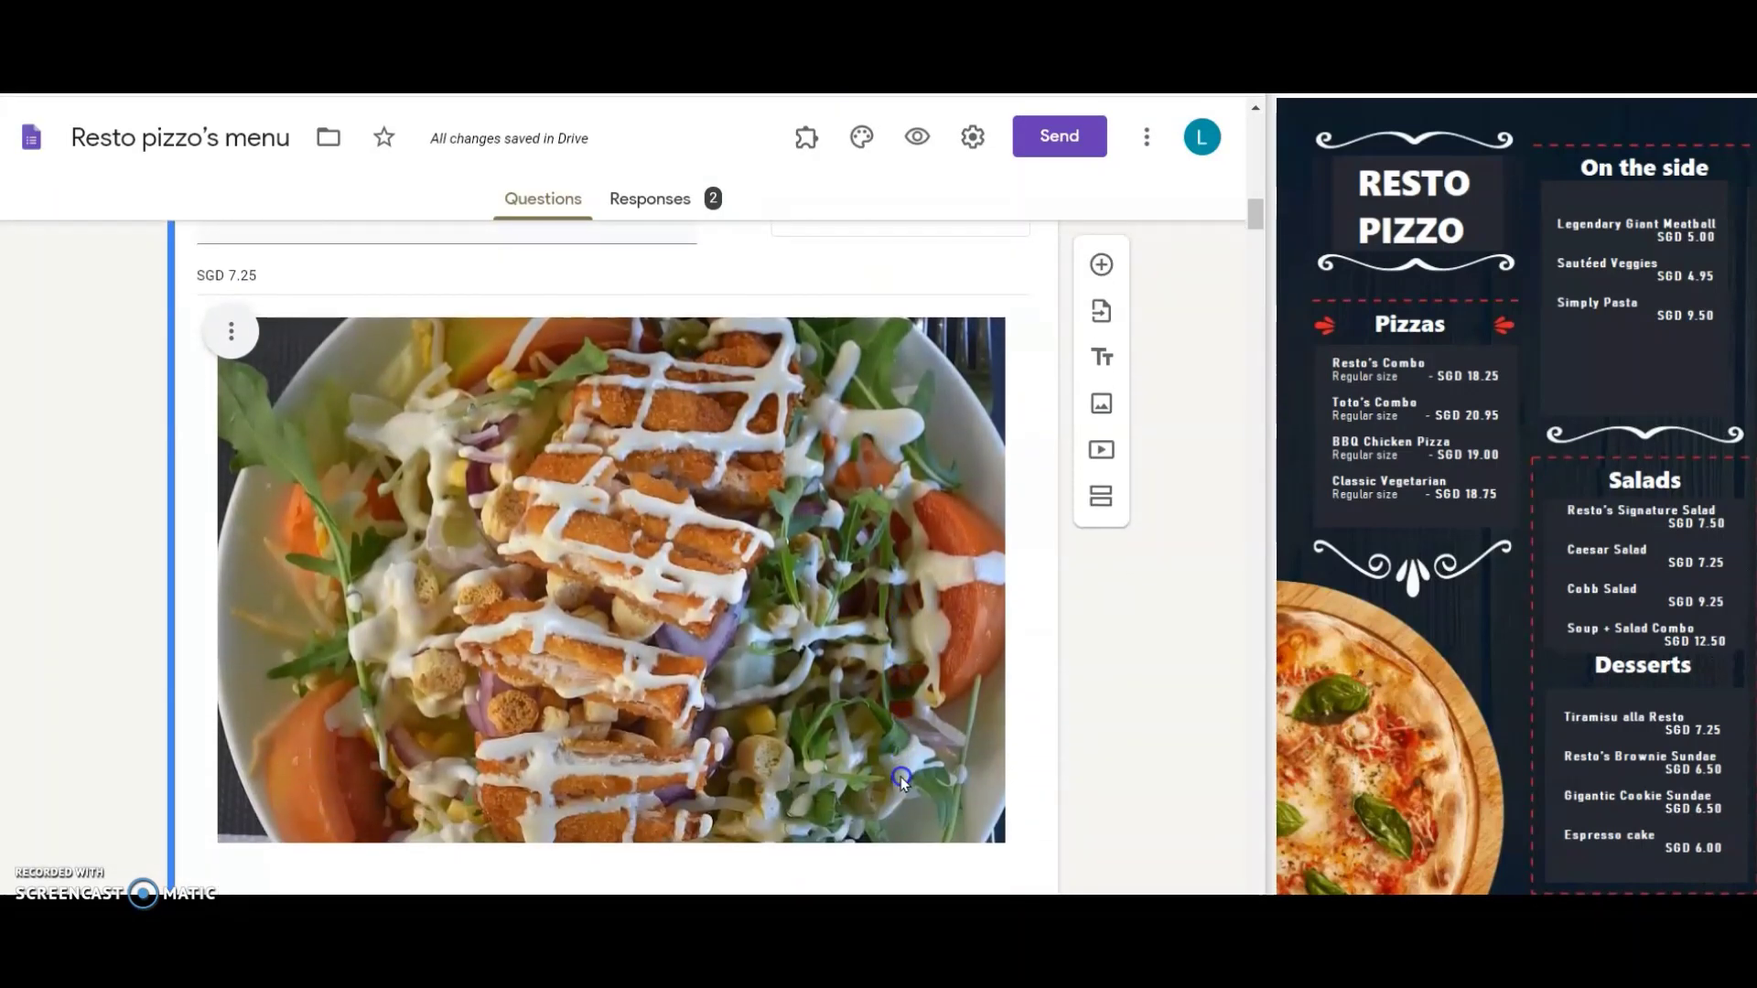
pyautogui.scroll(1, 283, 394)
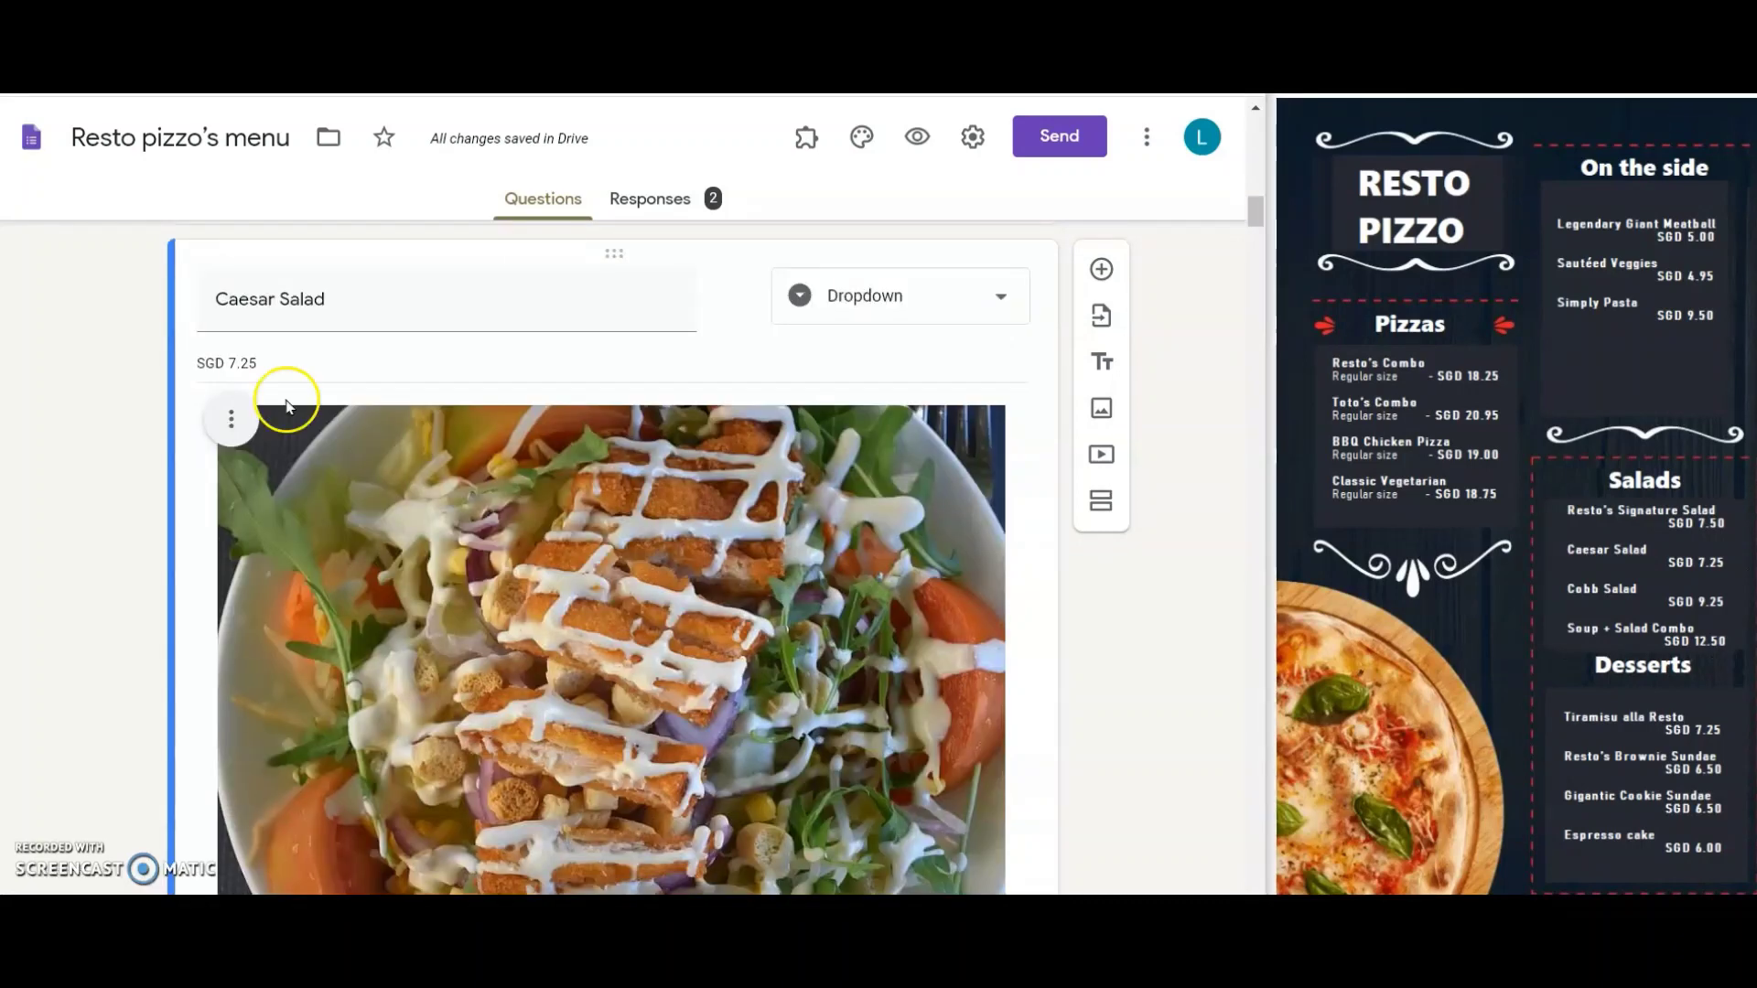
pyautogui.scroll(-5, 124, 815)
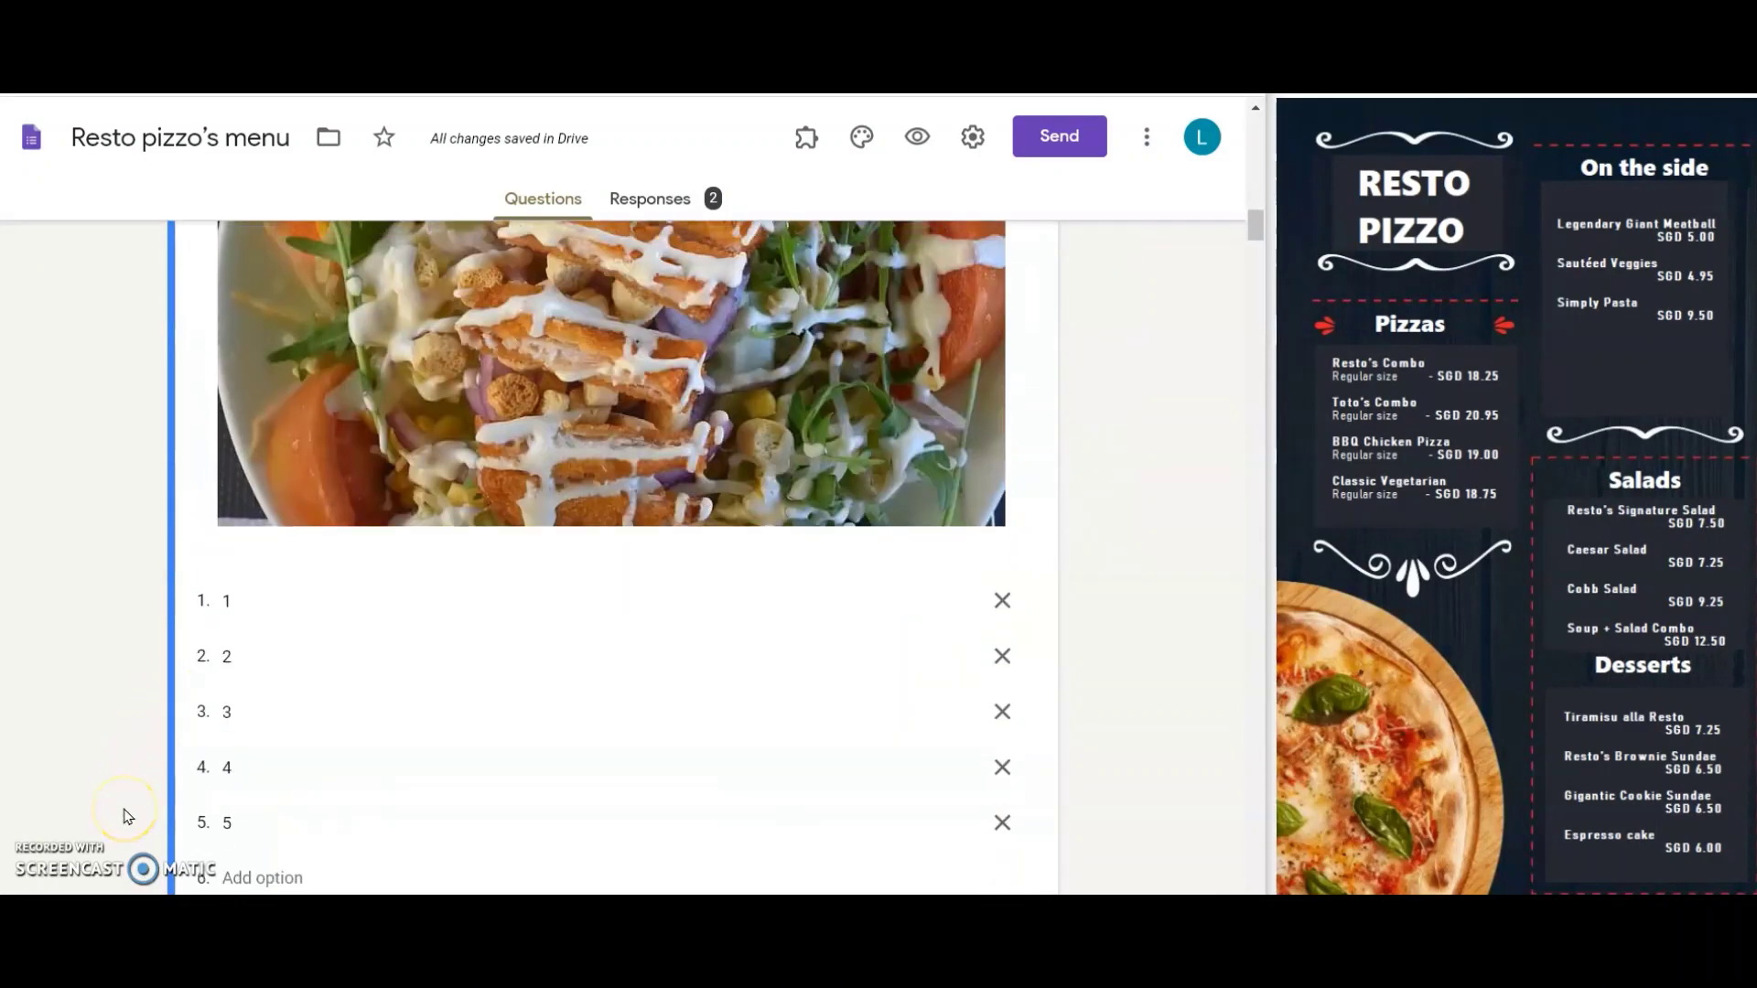
pyautogui.scroll(-2, 123, 817)
pyautogui.scroll(-1, 124, 817)
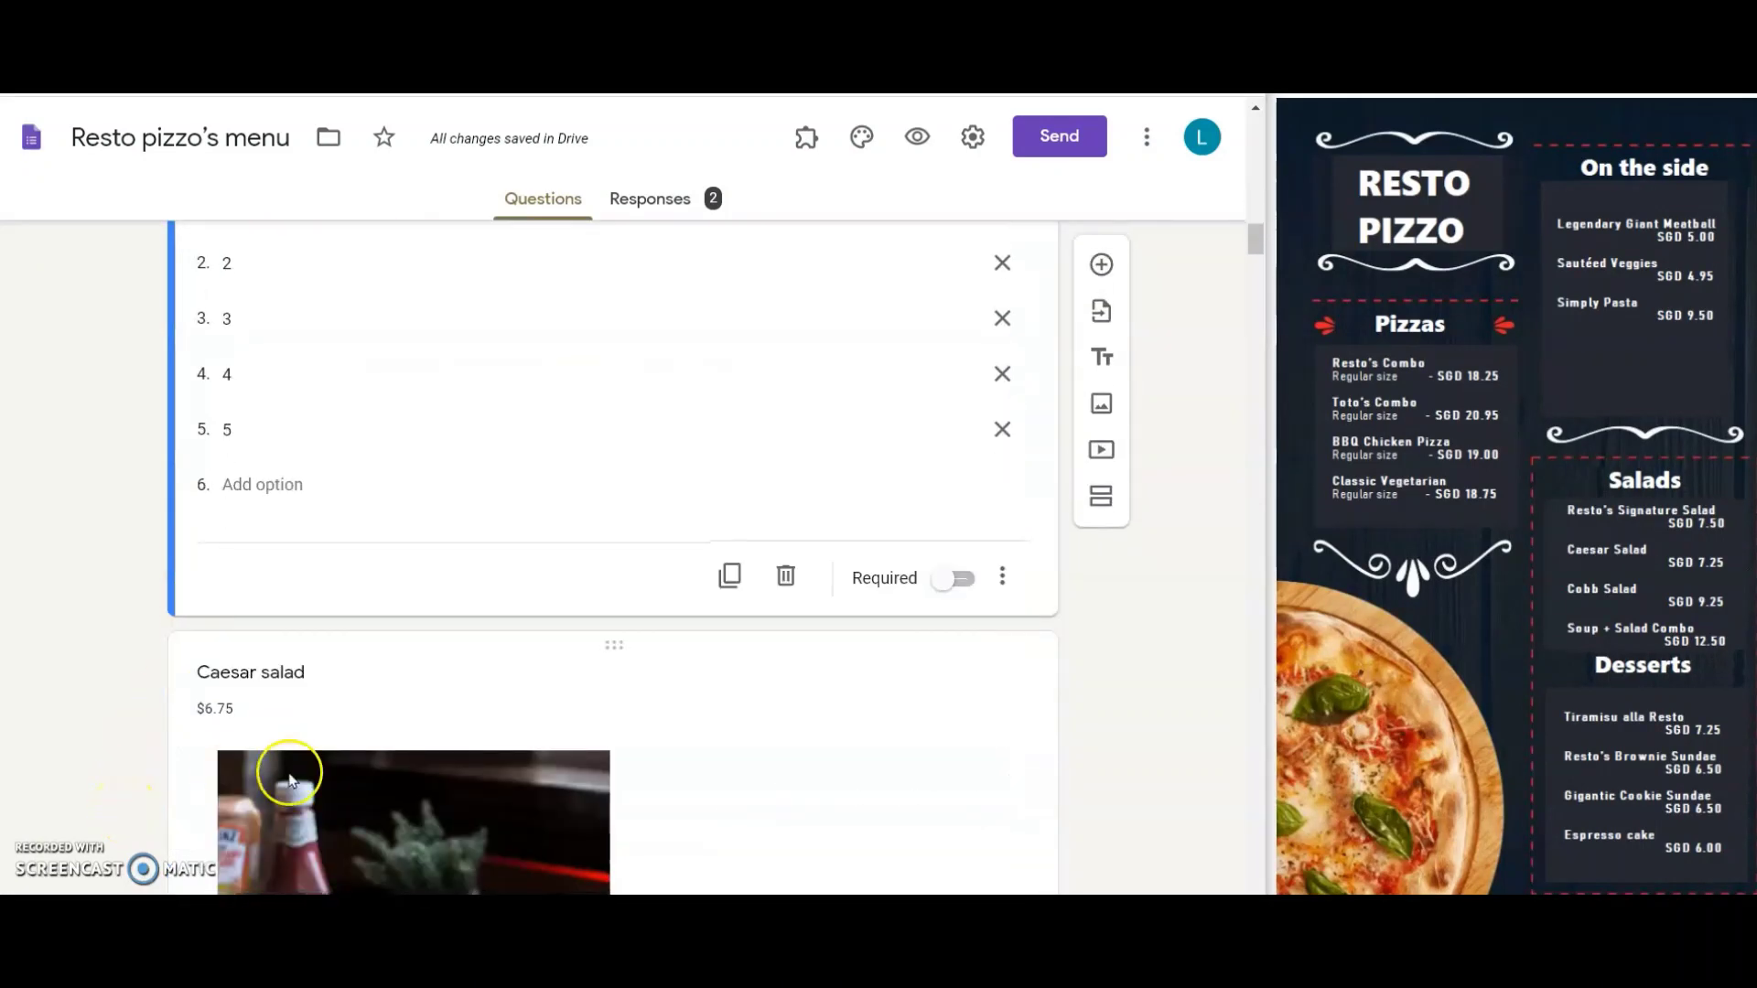
# Step: Rename the duplicate salad 'Cobb Salad' with cobbsalad.jpg, and append ' - Regular size' to Resto's Combo
pyautogui.click(266, 671)
pyautogui.write('Co')
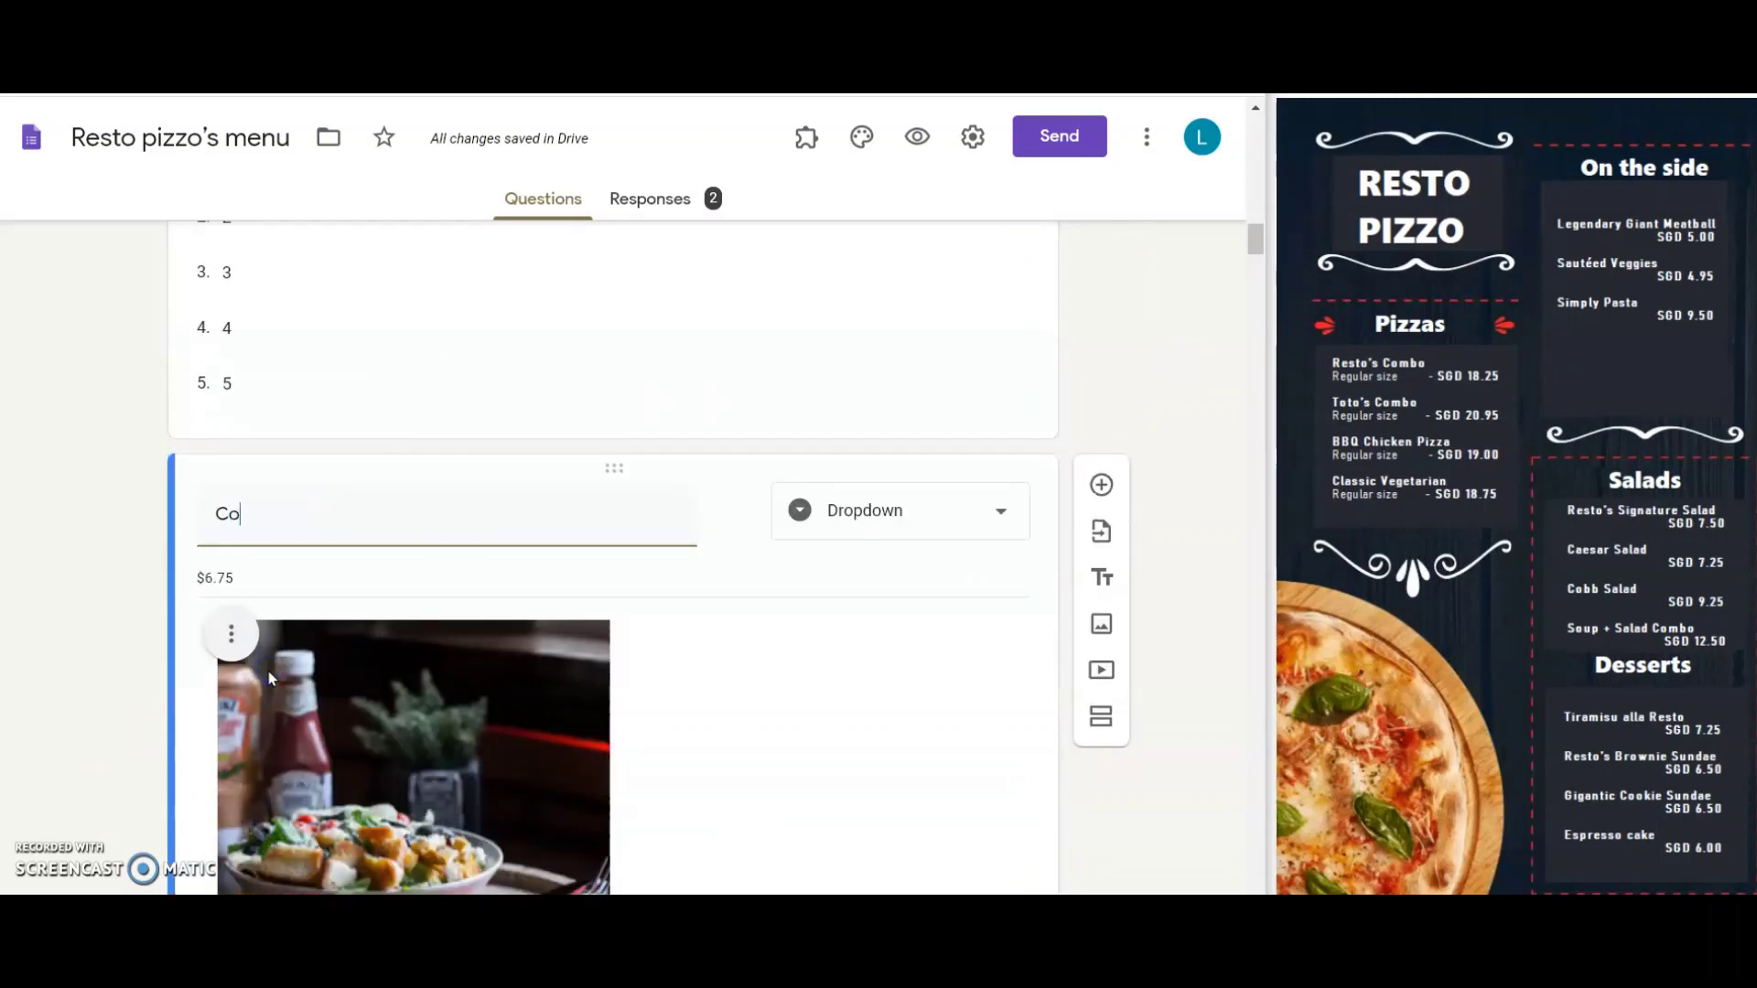
pyautogui.write('bb Salad')
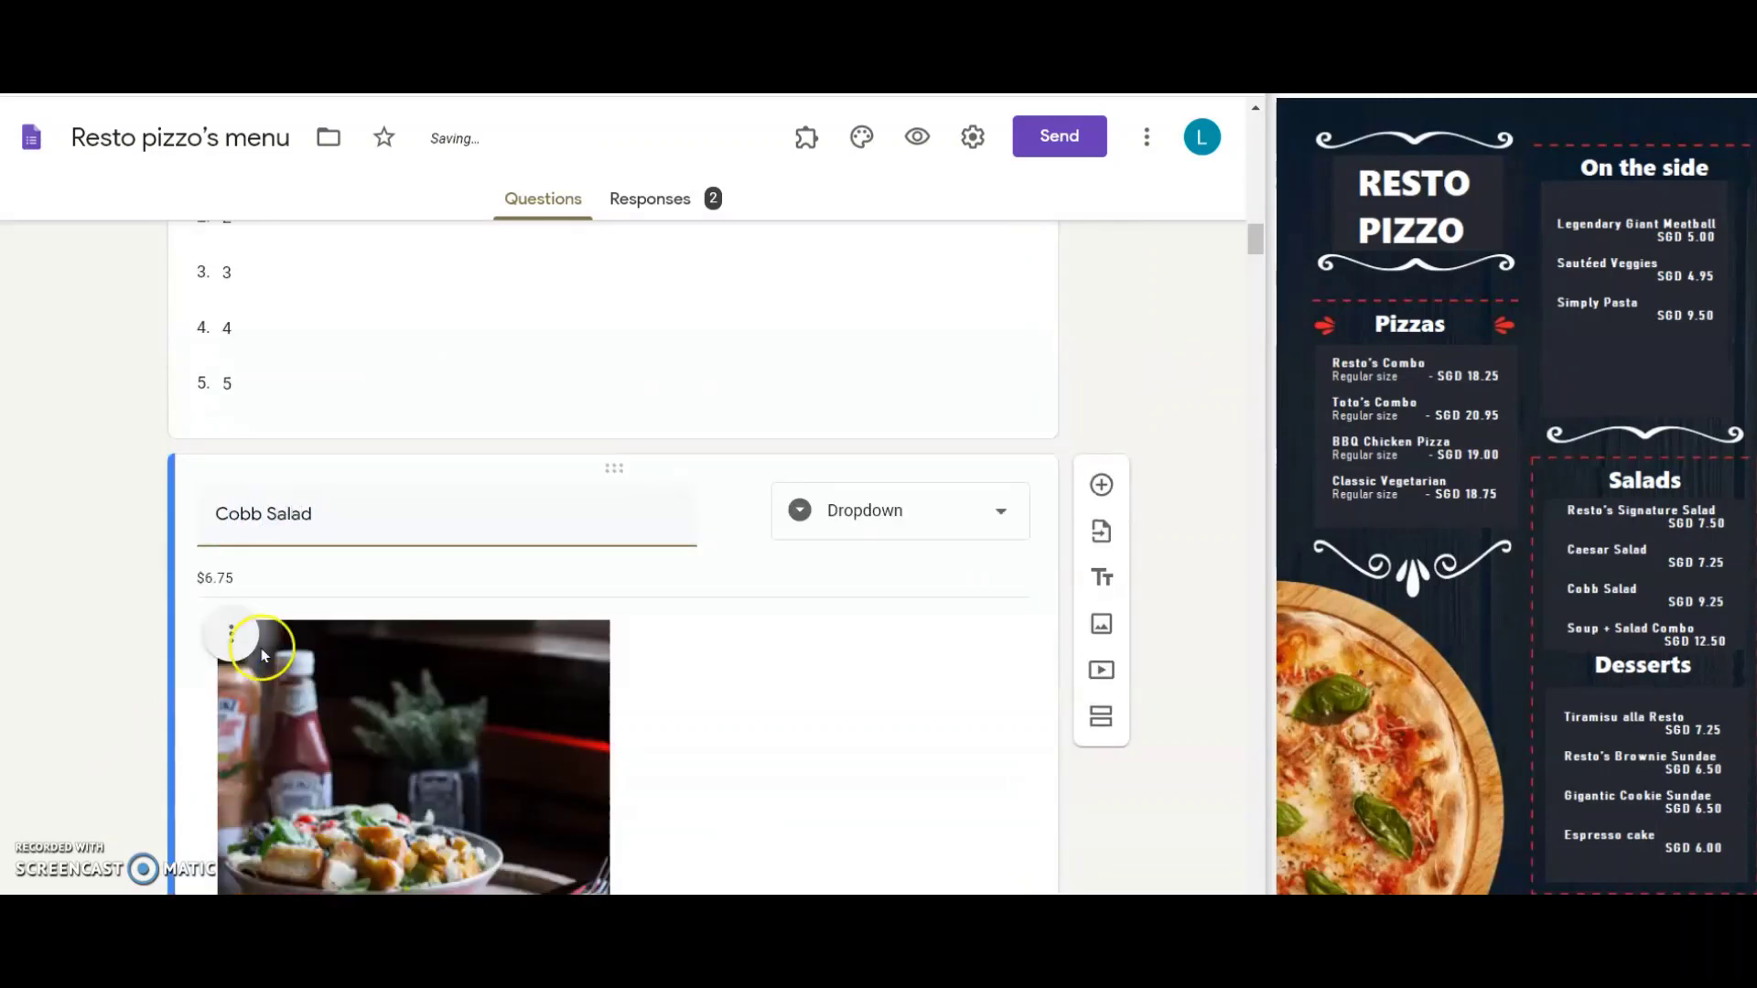
pyautogui.click(228, 635)
pyautogui.click(124, 772)
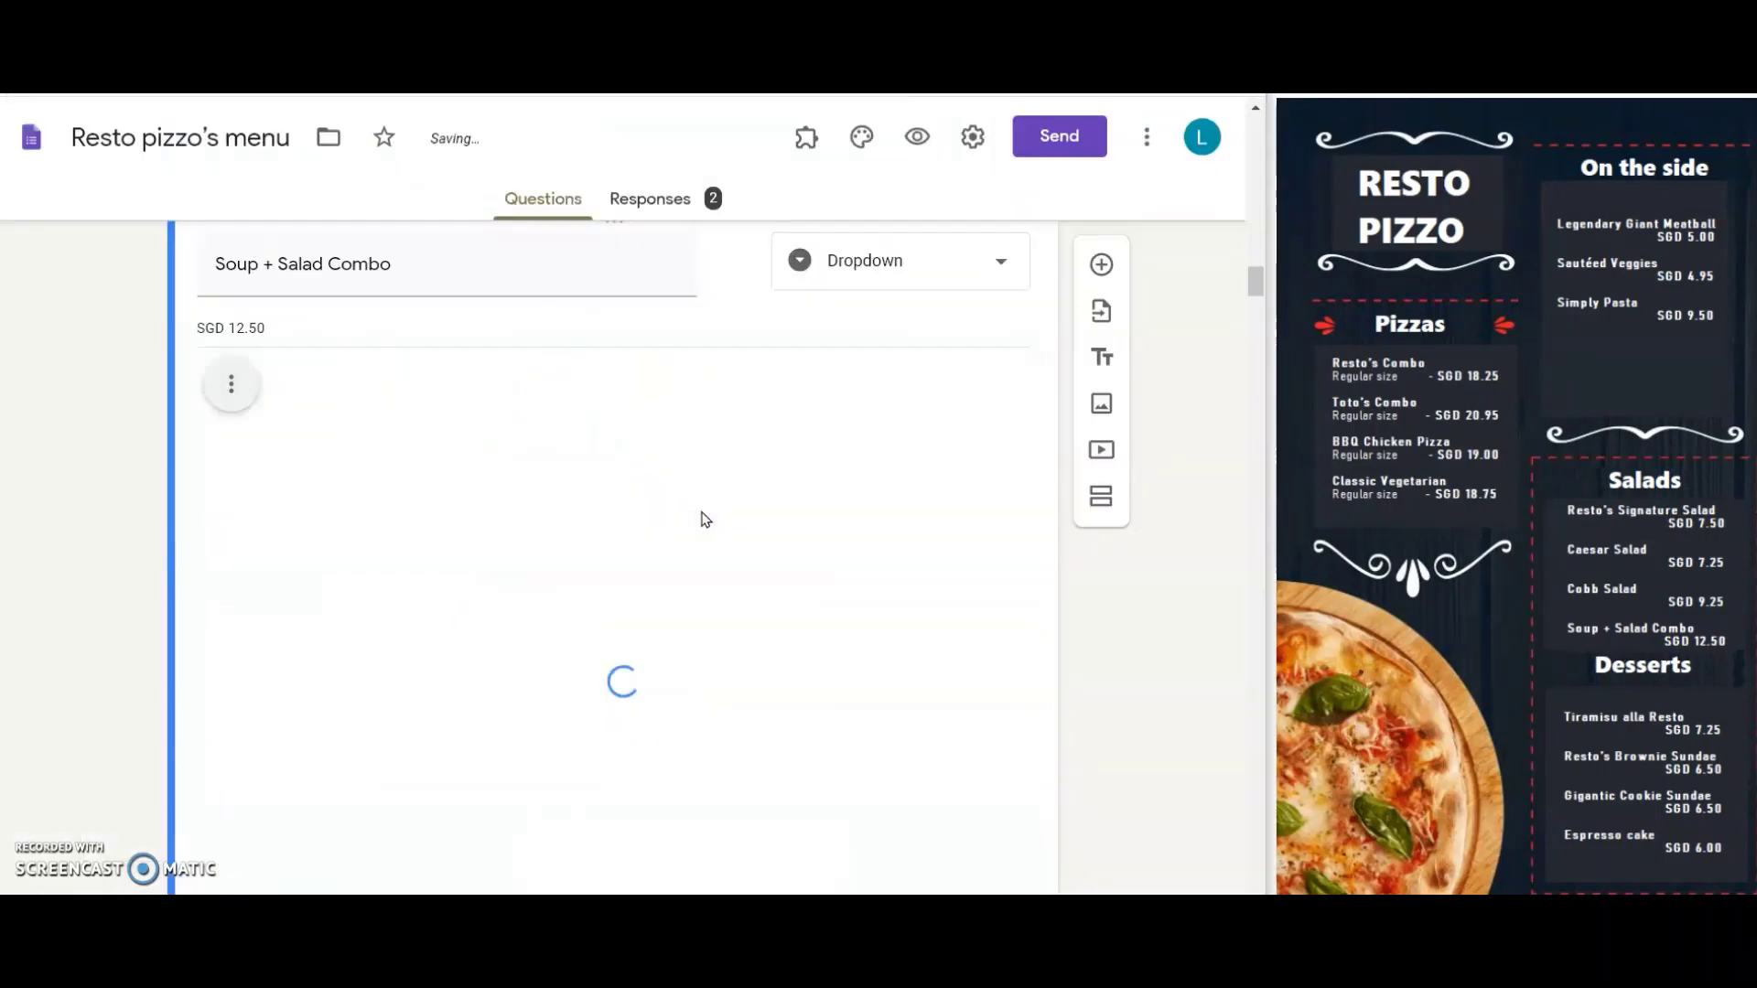
pyautogui.write('- Regular size')
pyautogui.click(220, 465)
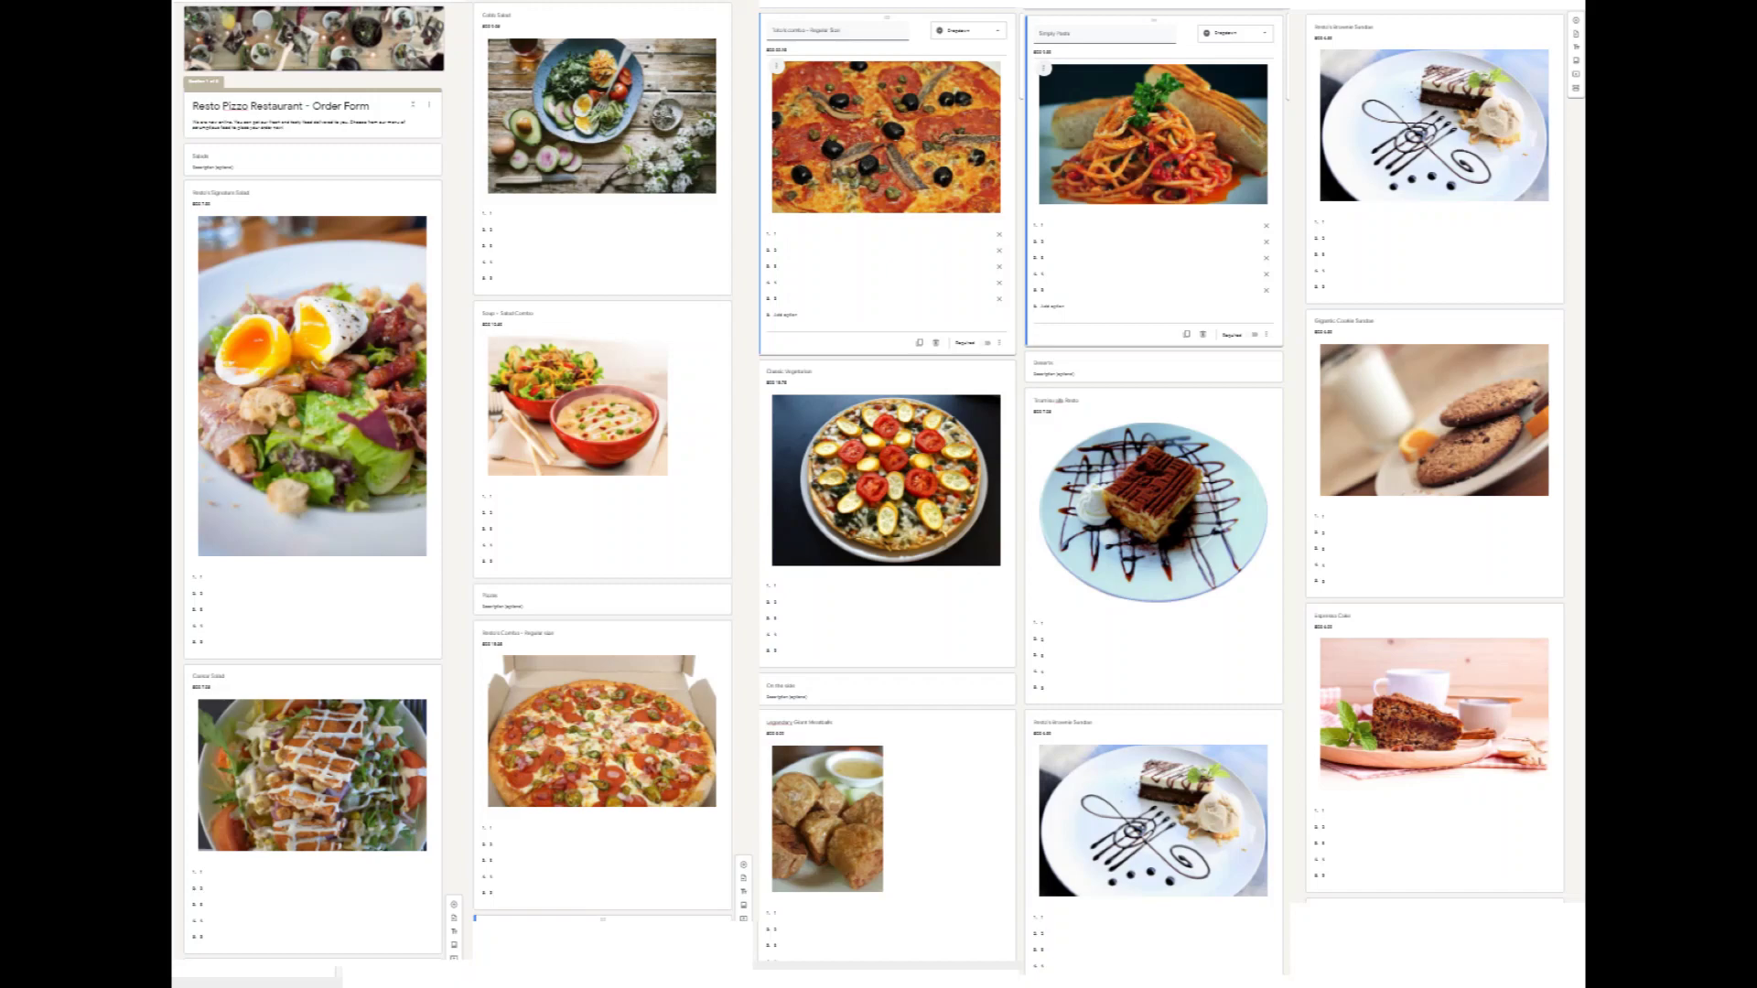
pyautogui.scroll(-1, 643, 712)
pyautogui.scroll(-5, 643, 713)
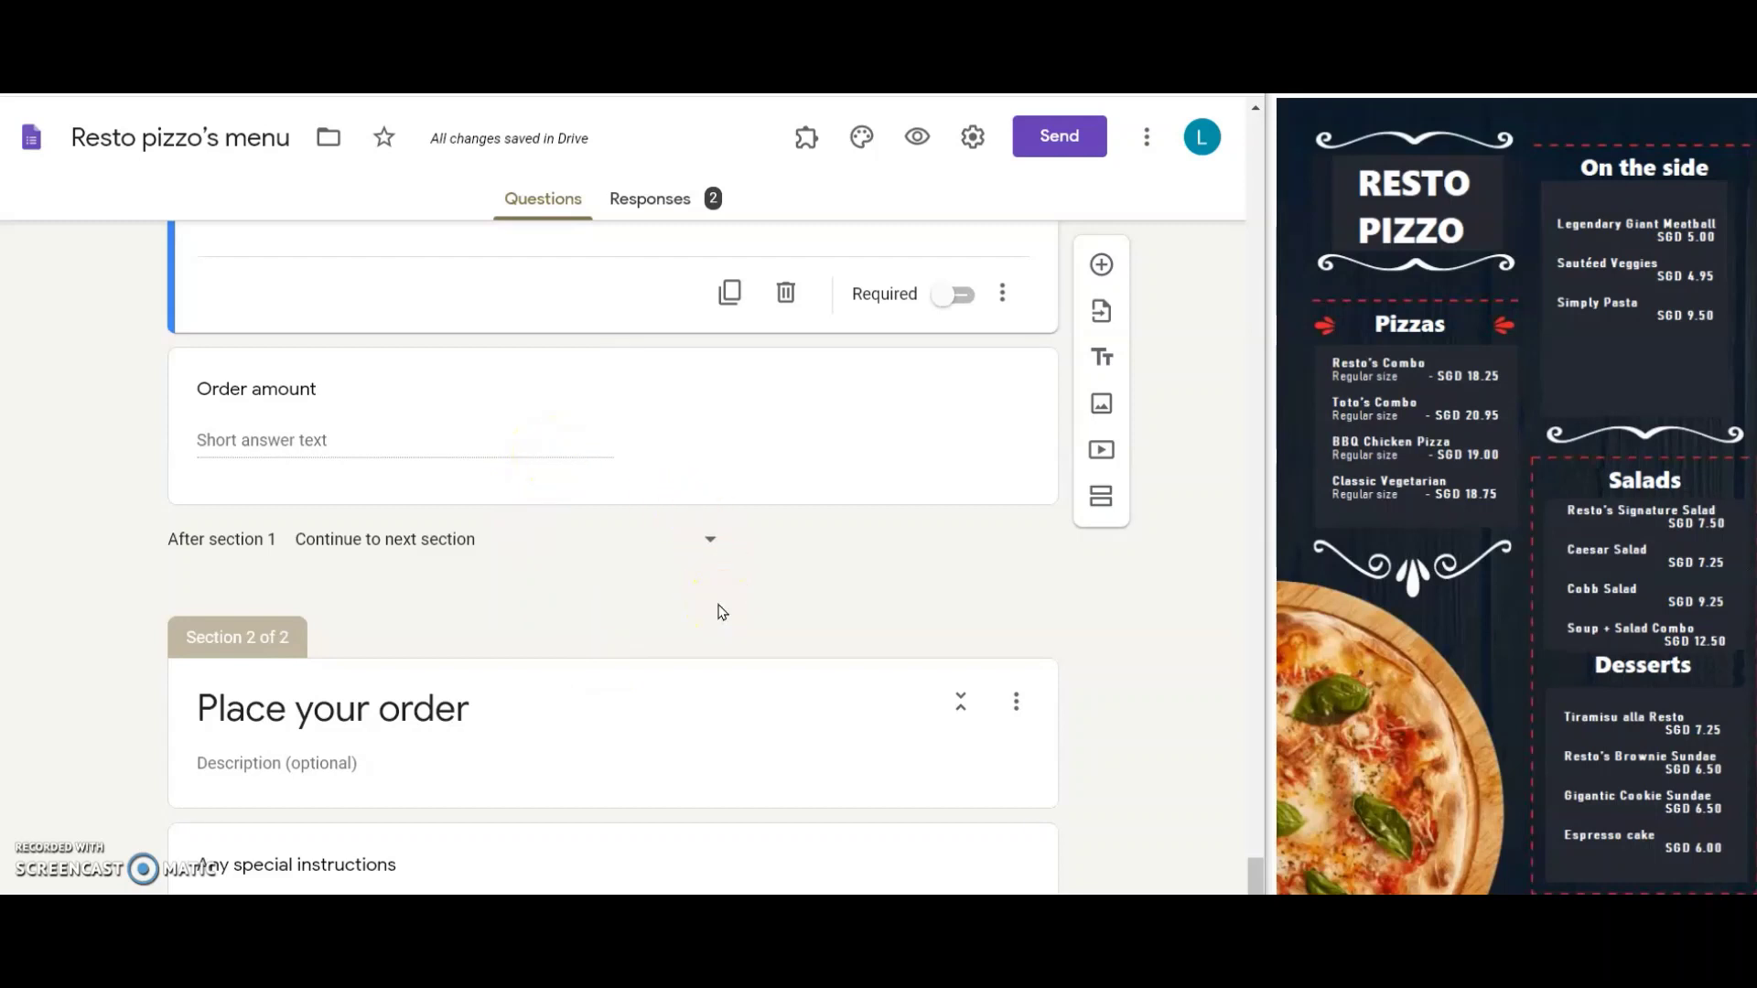
pyautogui.scroll(-1, 718, 612)
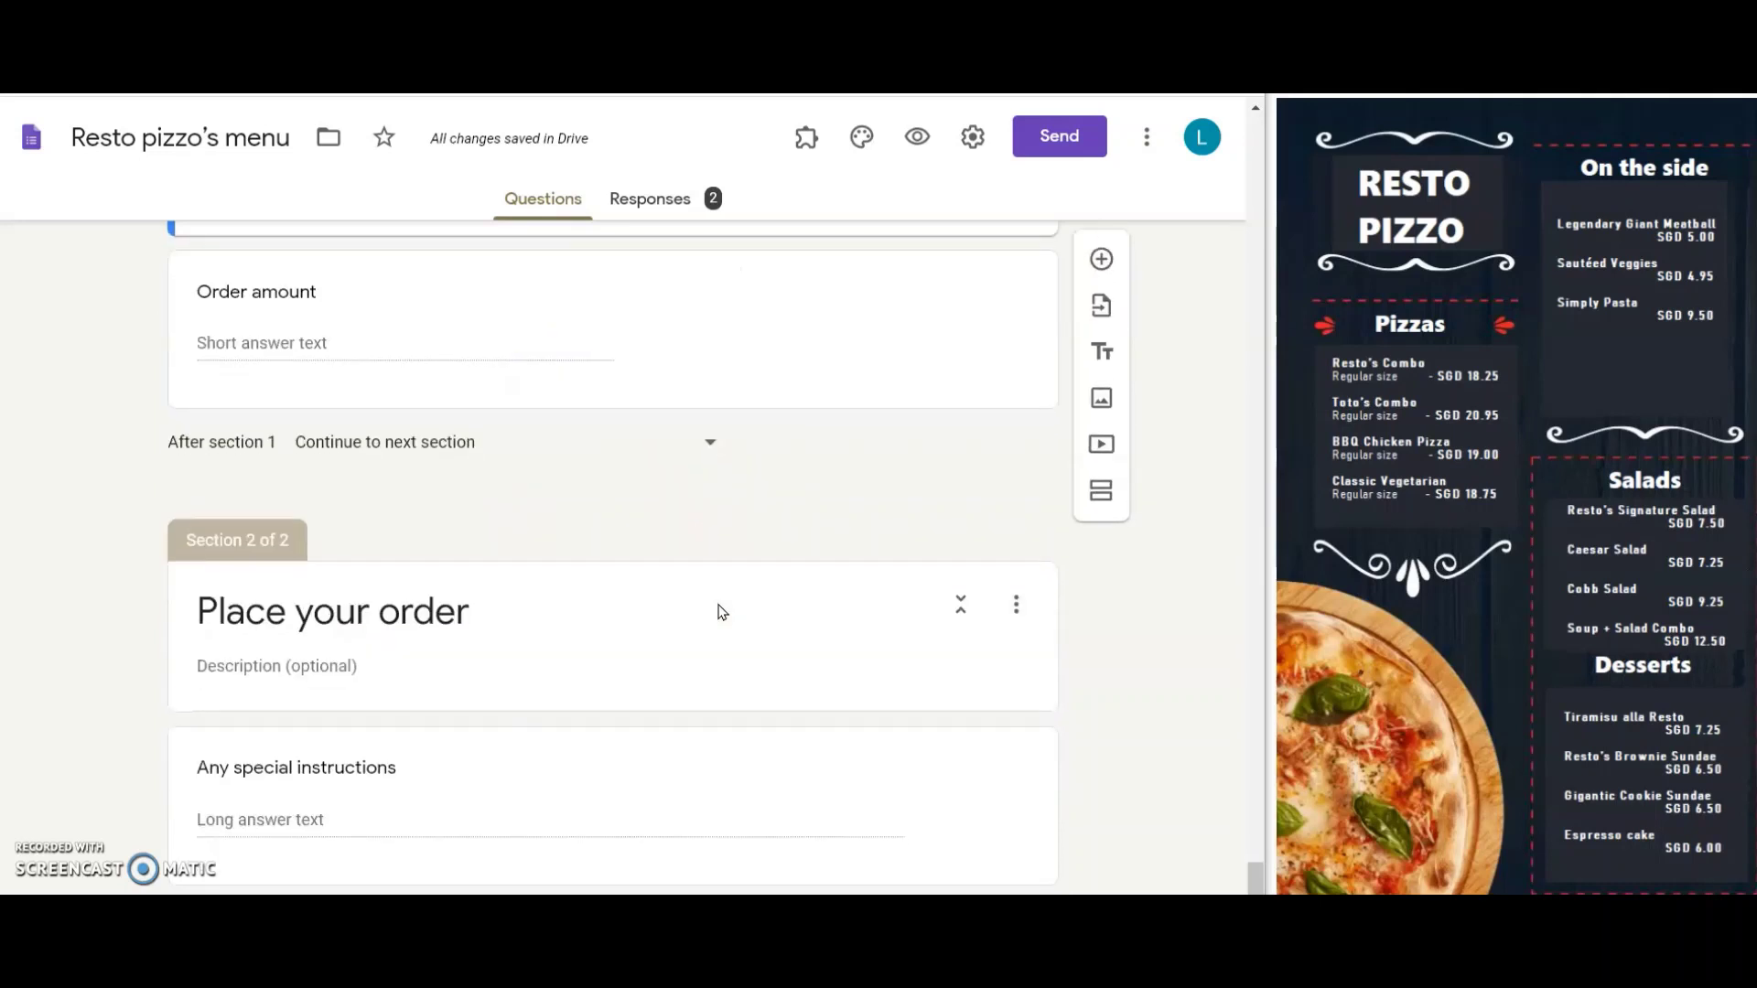
pyautogui.scroll(-2, 717, 613)
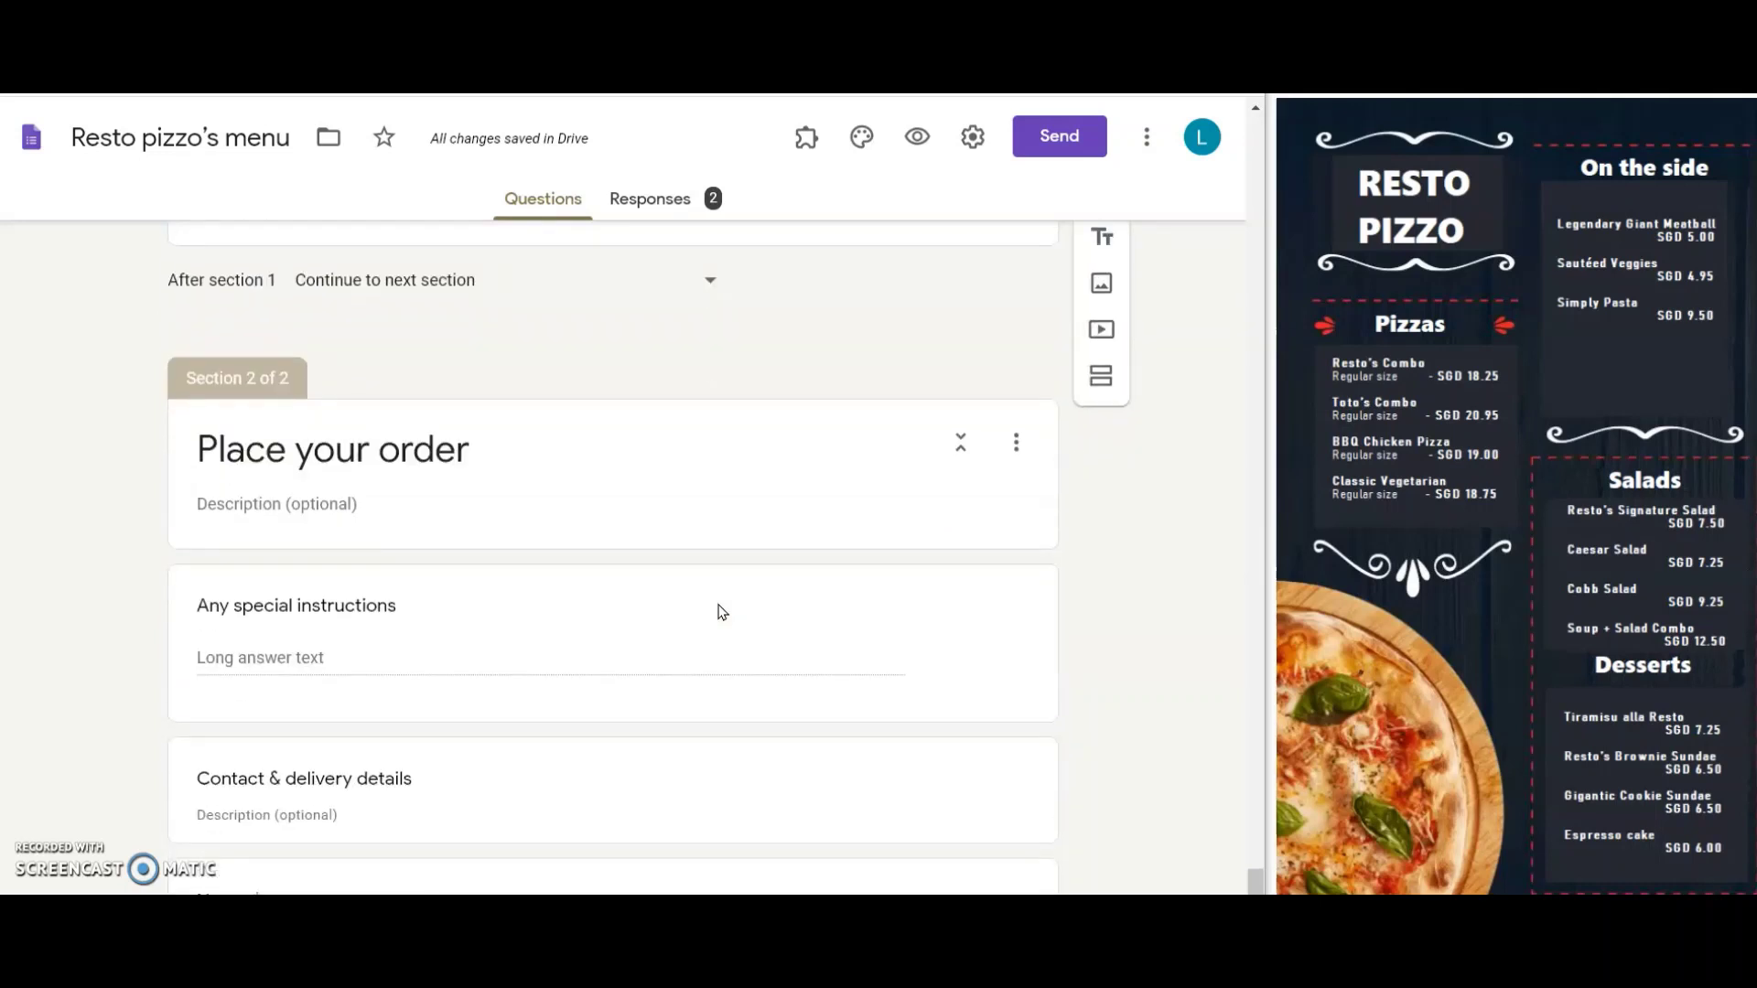
pyautogui.scroll(-1, 718, 612)
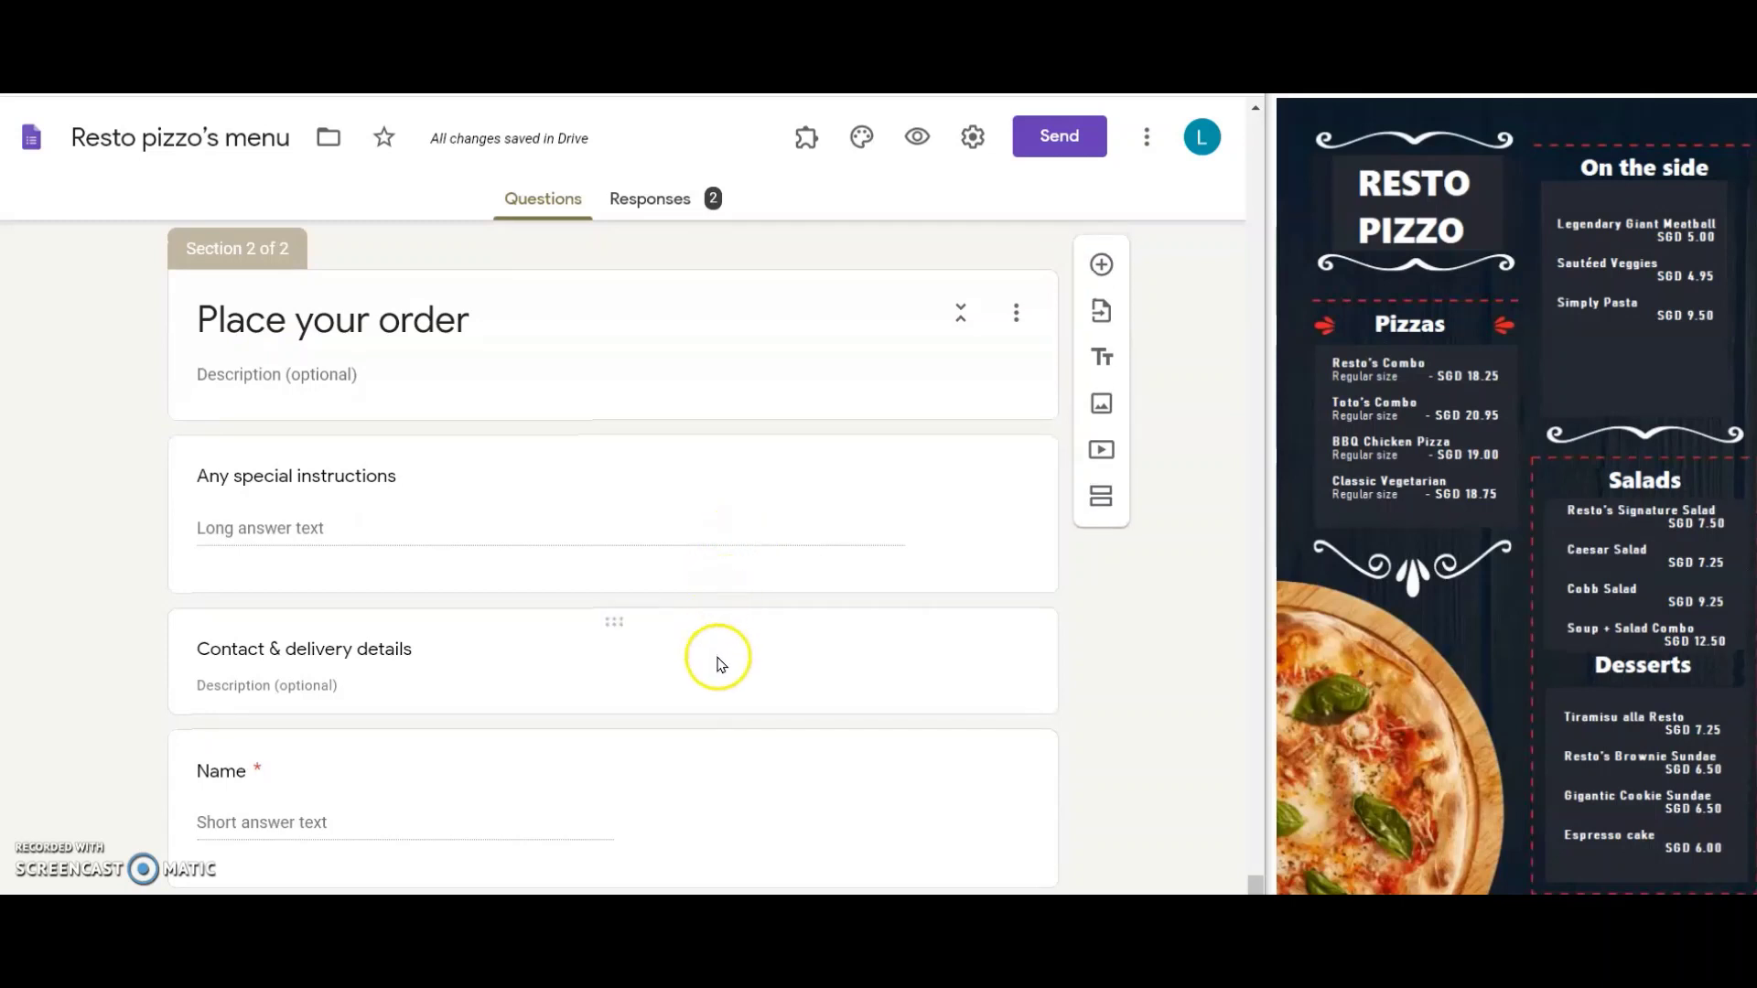
pyautogui.scroll(-2, 716, 669)
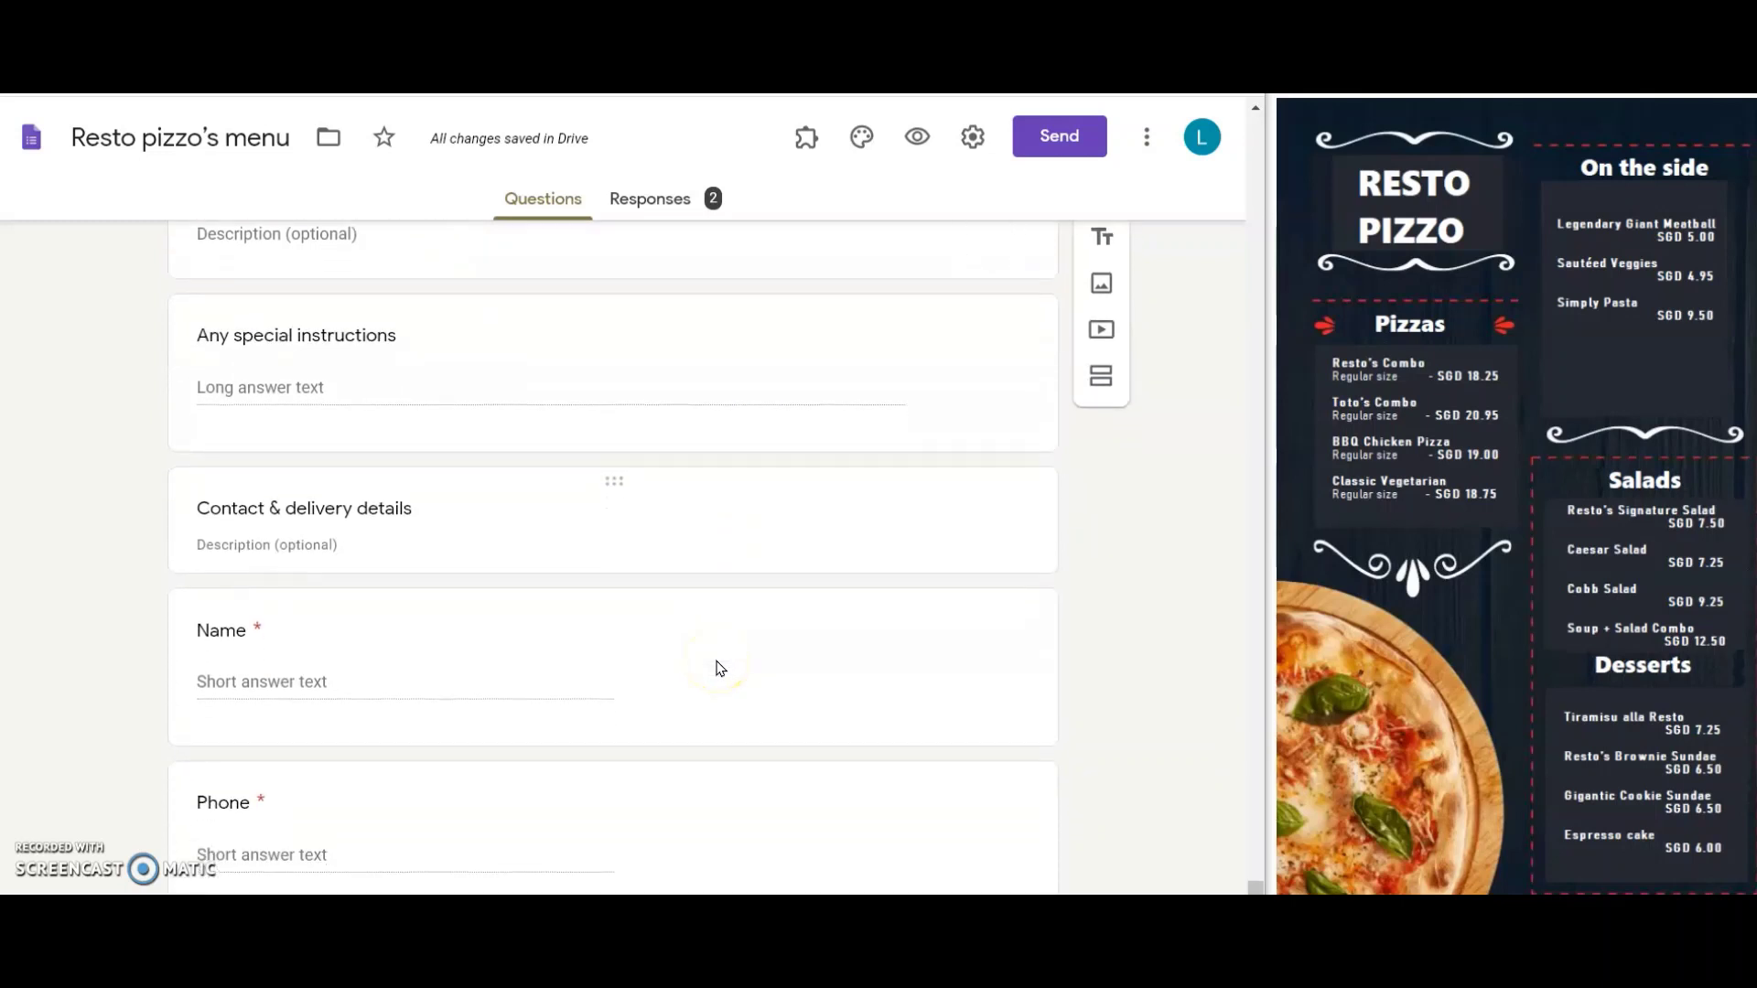
pyautogui.scroll(-2, 716, 668)
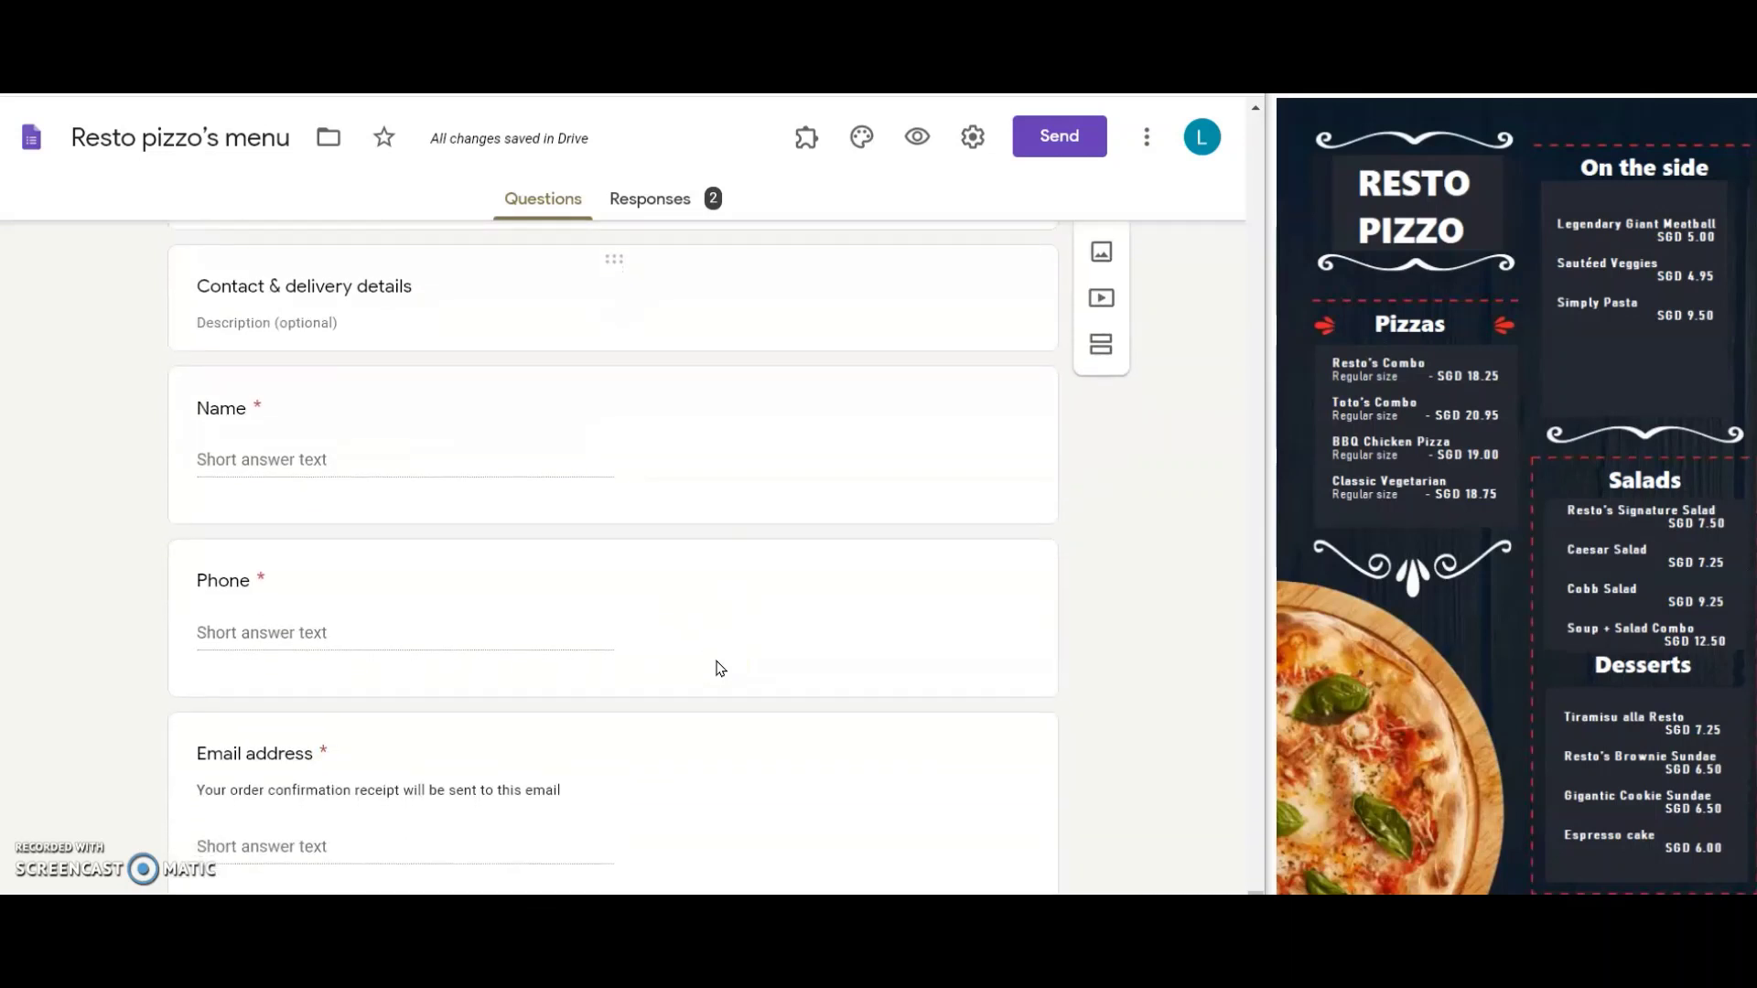
pyautogui.scroll(-1, 716, 668)
pyautogui.scroll(-2, 716, 669)
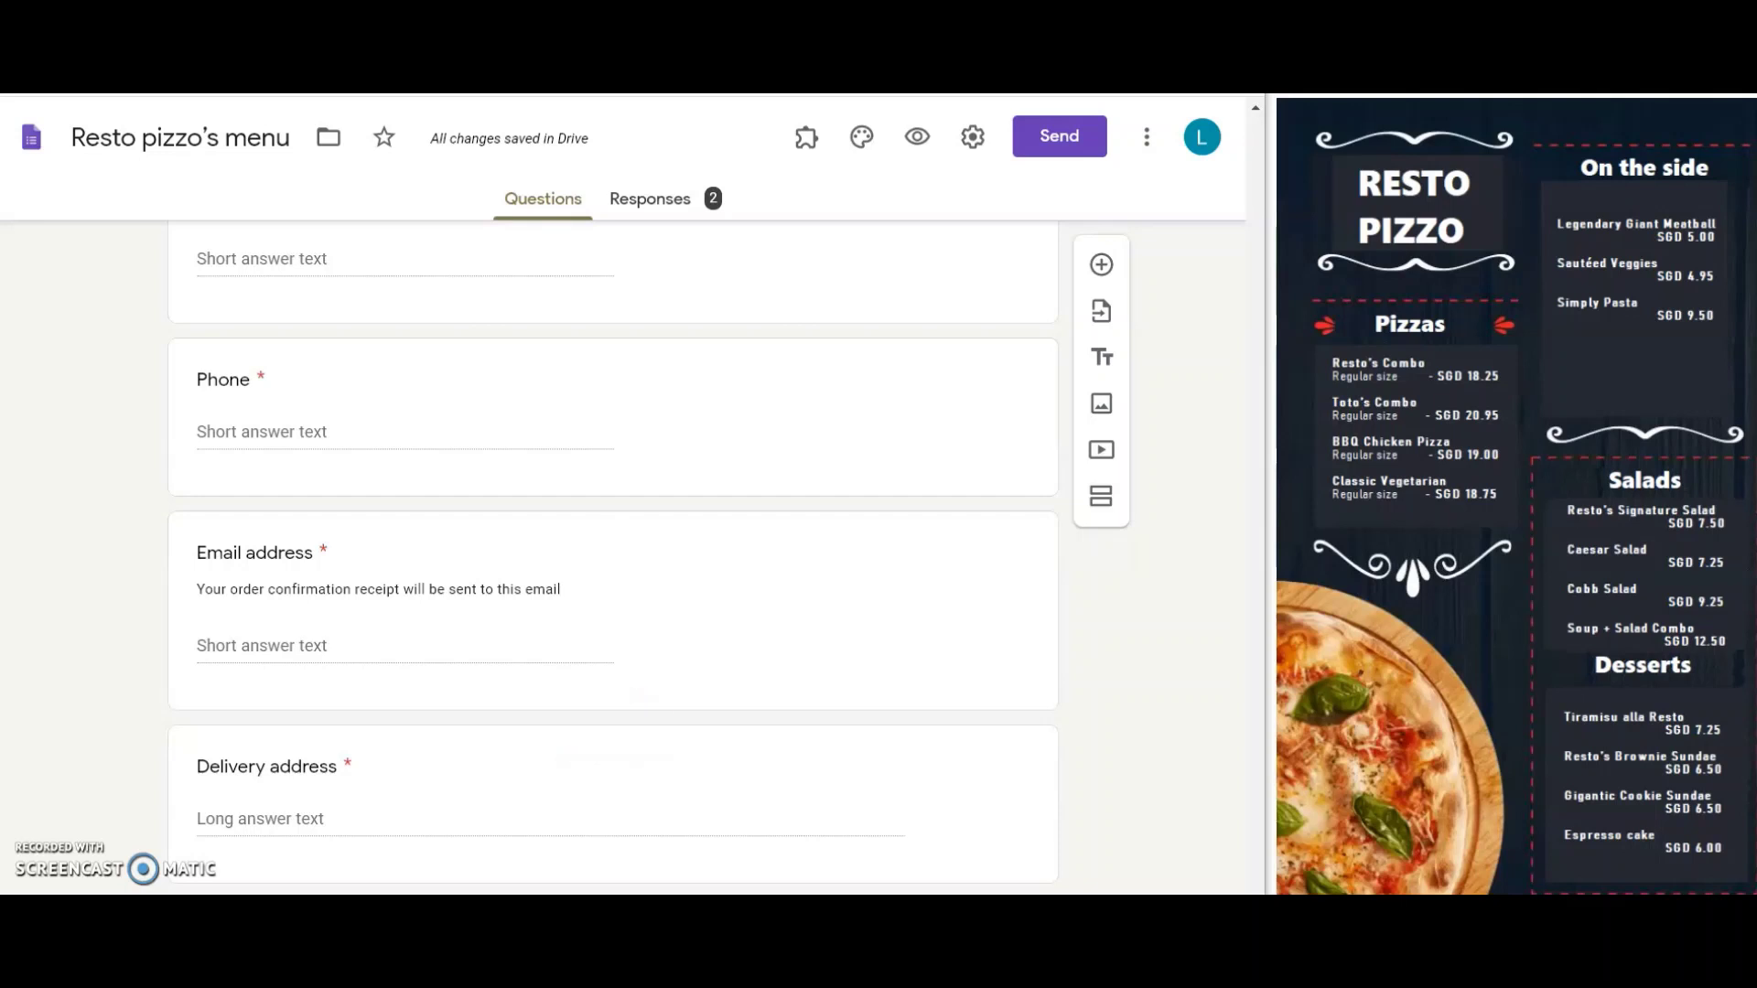
pyautogui.scroll(4, 717, 669)
pyautogui.scroll(-2, 717, 669)
pyautogui.scroll(-1, 717, 669)
pyautogui.scroll(-2, 717, 669)
# Step: Bring up the installed add-ons list from the toolbar's puzzle icon
pyautogui.click(808, 139)
# Step: Send the Resto Pizzo menu form to Neartail's Customize this form editor
pyautogui.click(823, 313)
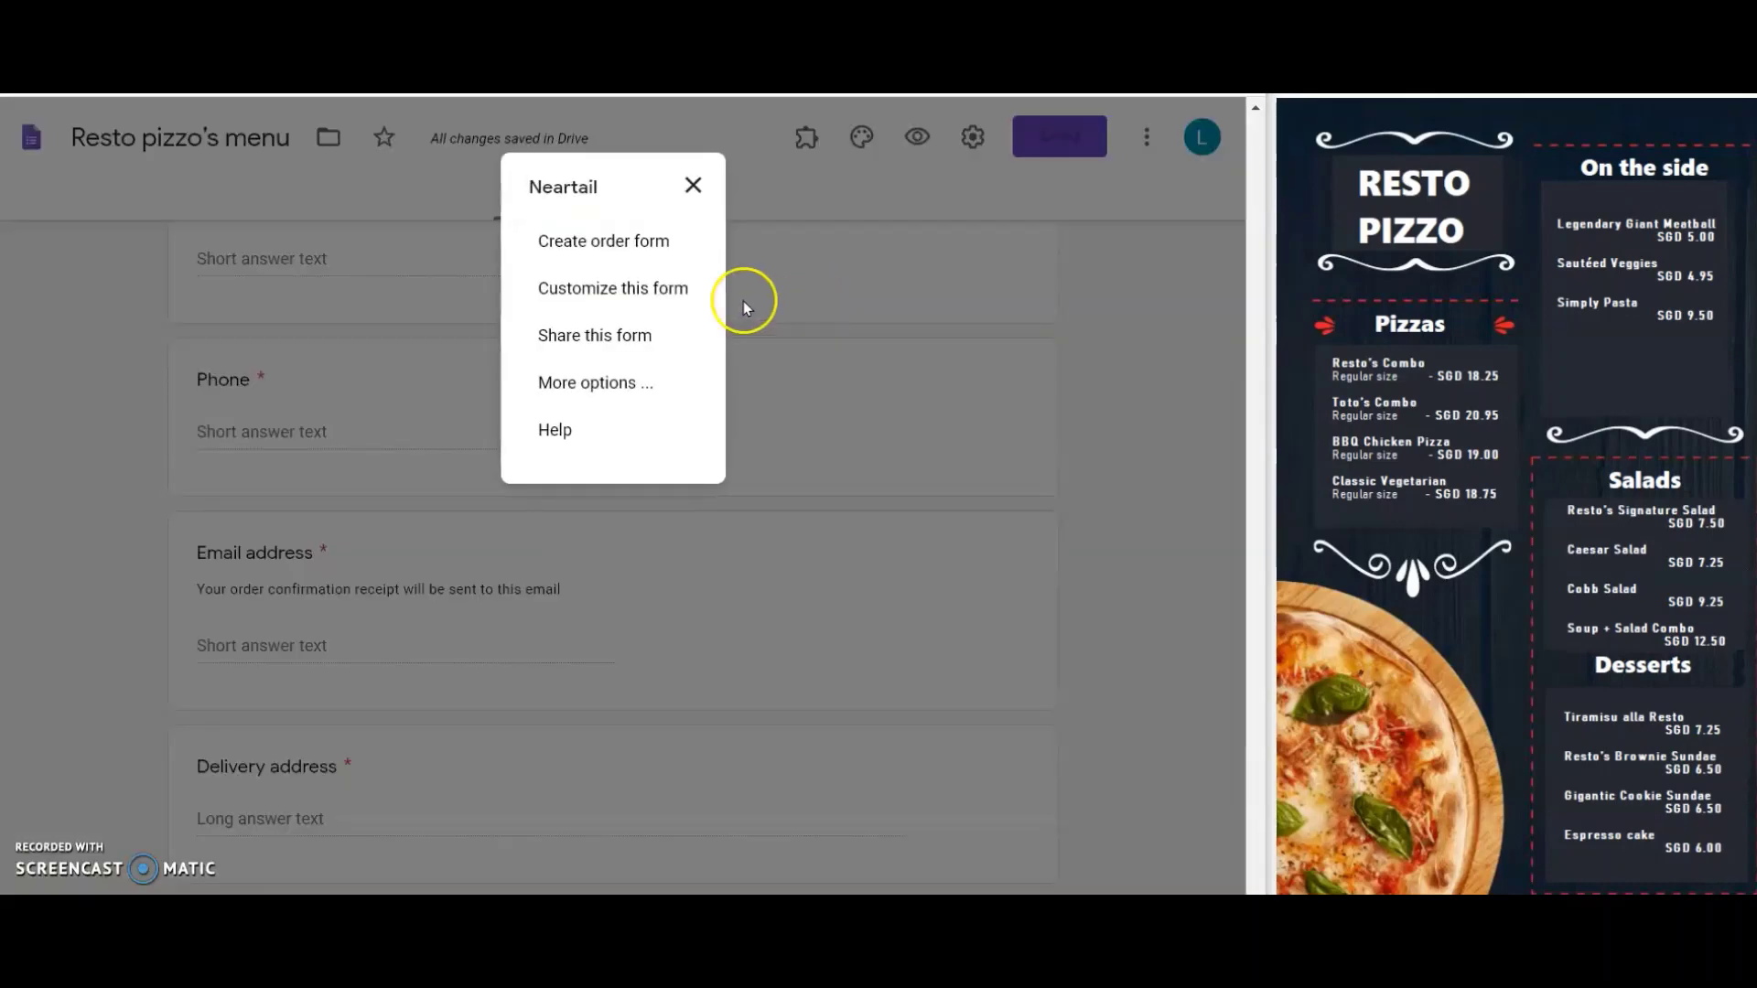
pyautogui.click(642, 290)
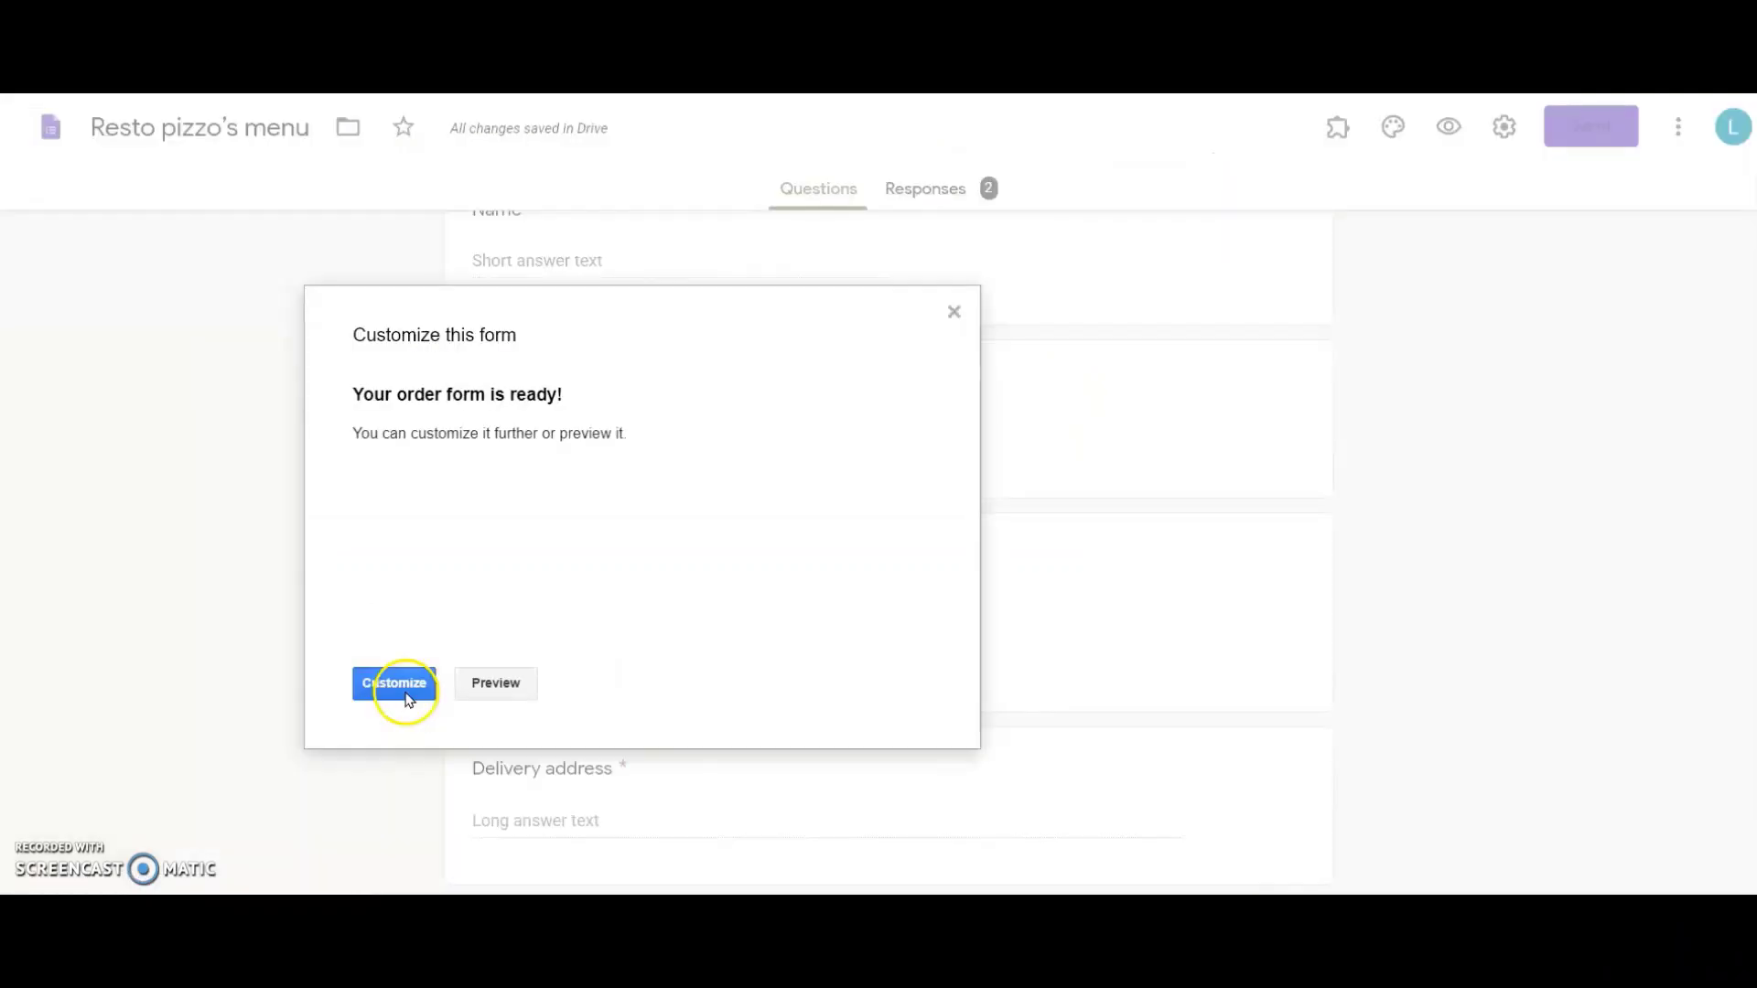
pyautogui.click(398, 686)
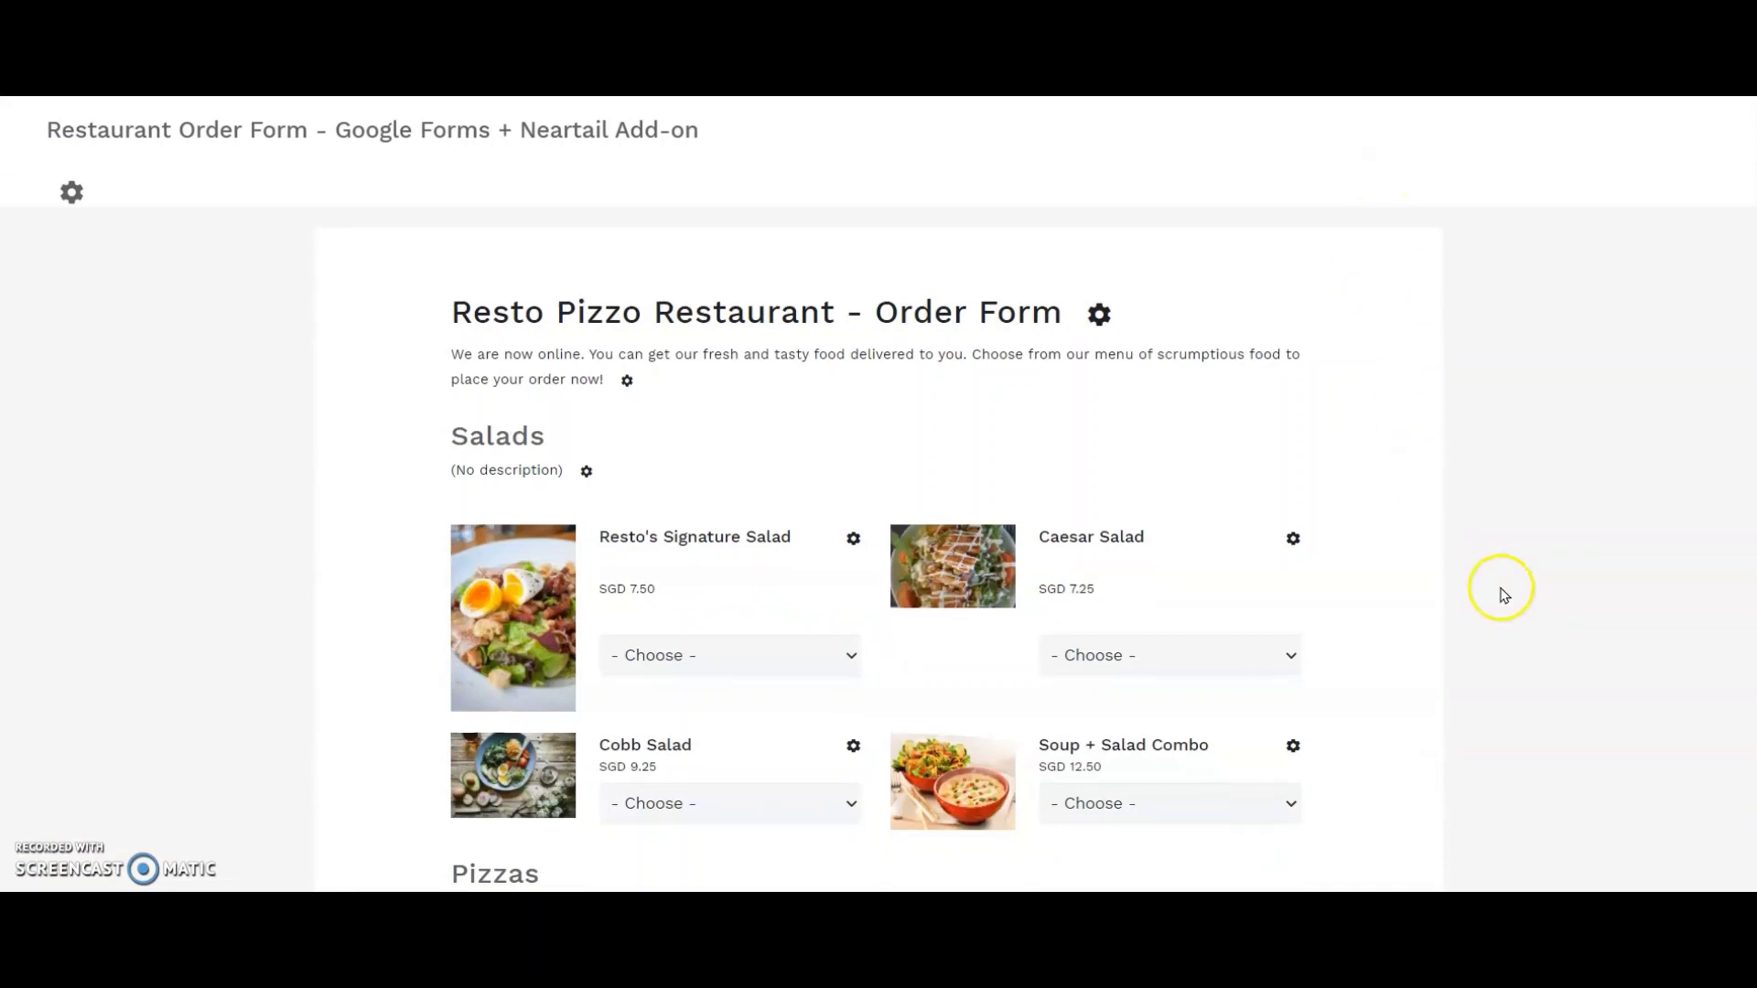
pyautogui.scroll(-2, 1503, 594)
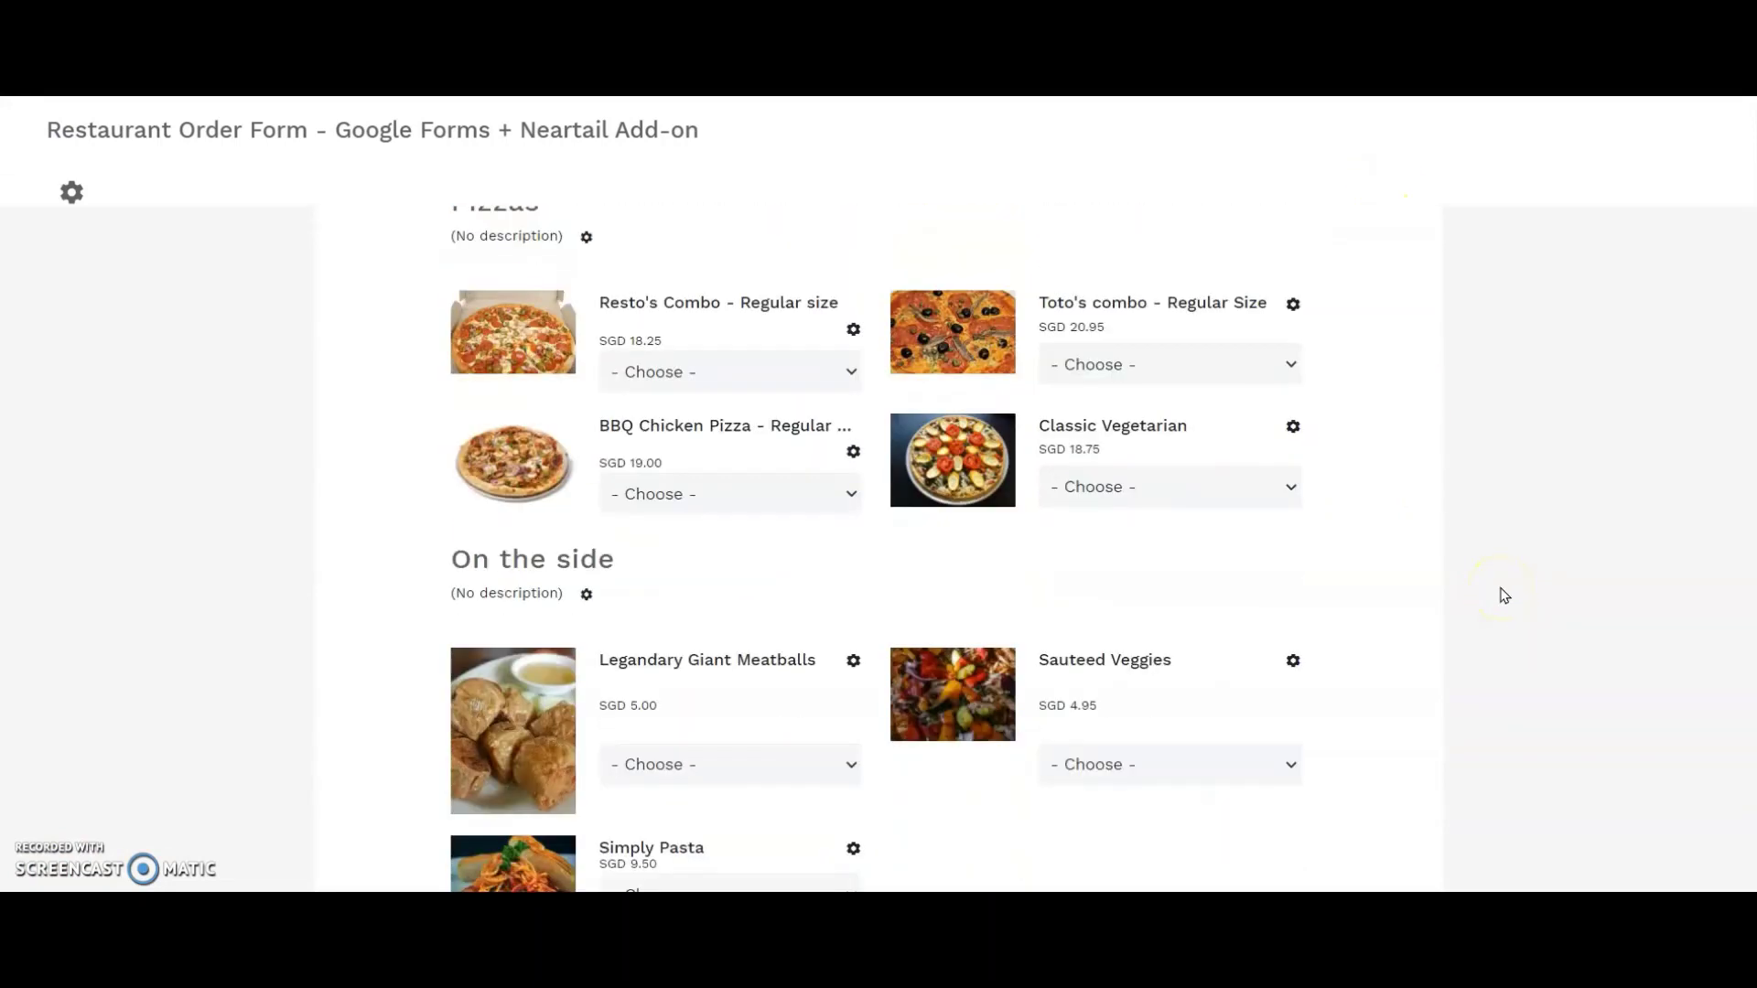
pyautogui.scroll(-1, 1503, 595)
pyautogui.scroll(-2, 1503, 595)
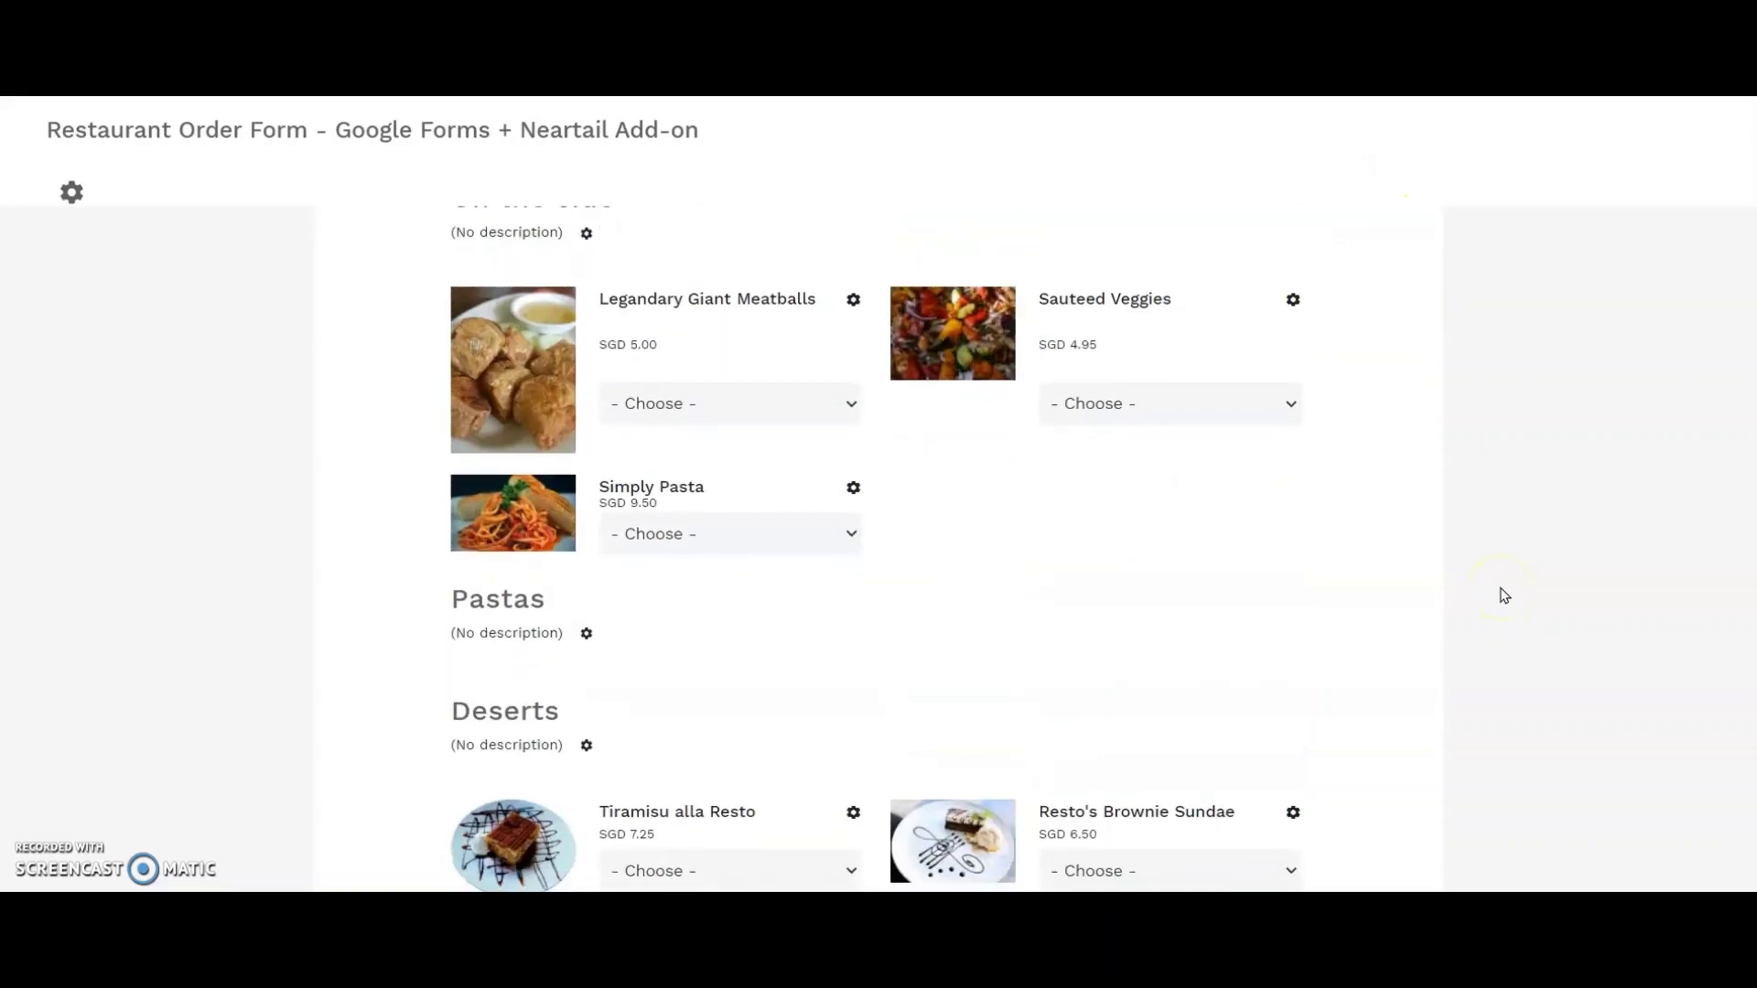
pyautogui.scroll(-2, 1503, 594)
pyautogui.scroll(-2, 1456, 659)
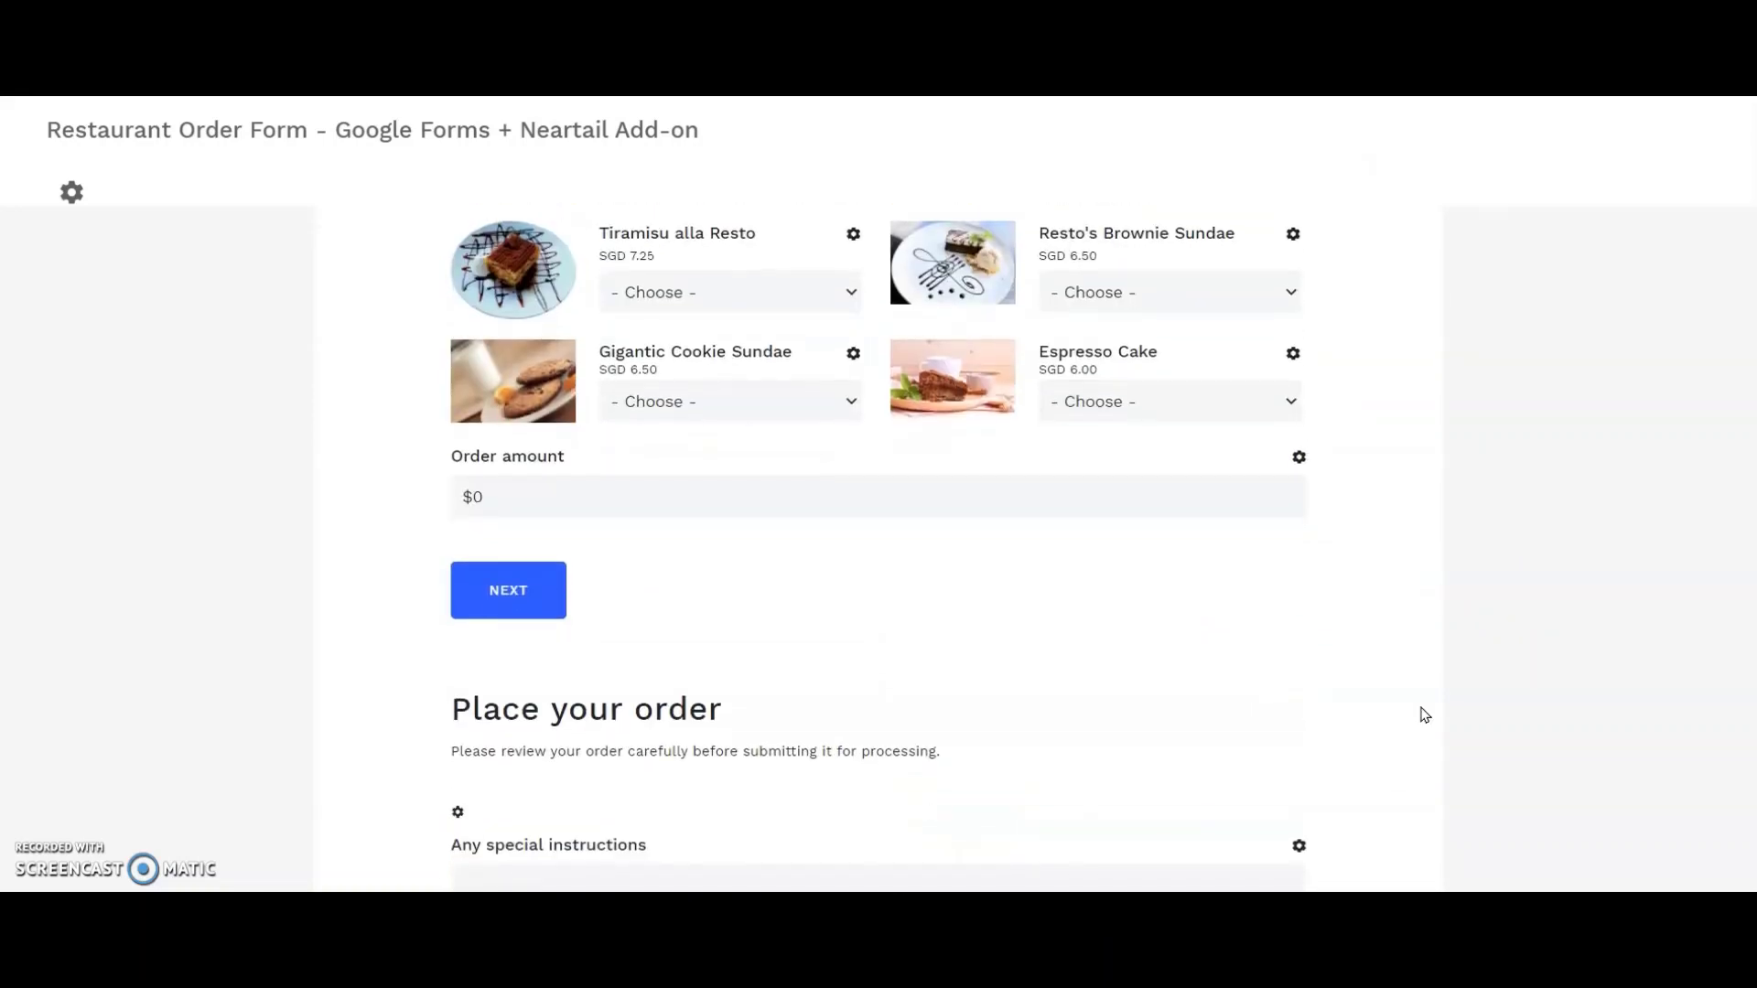
pyautogui.scroll(-1, 1423, 714)
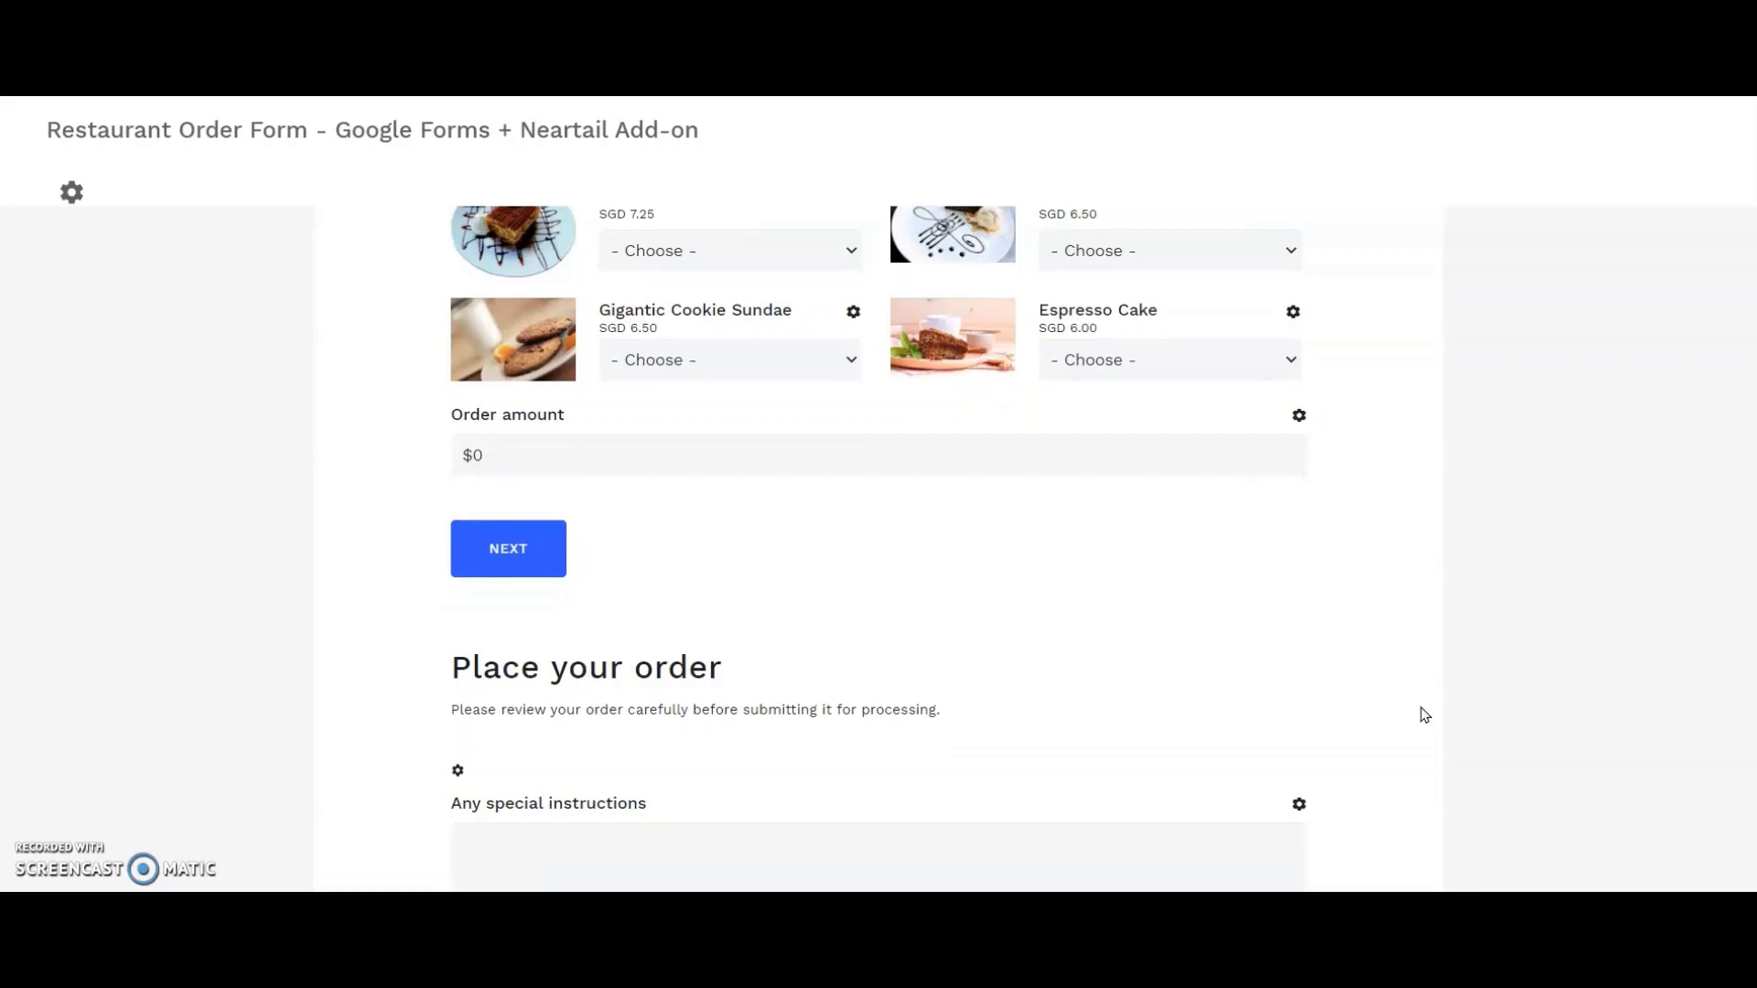
pyautogui.scroll(1, 1424, 714)
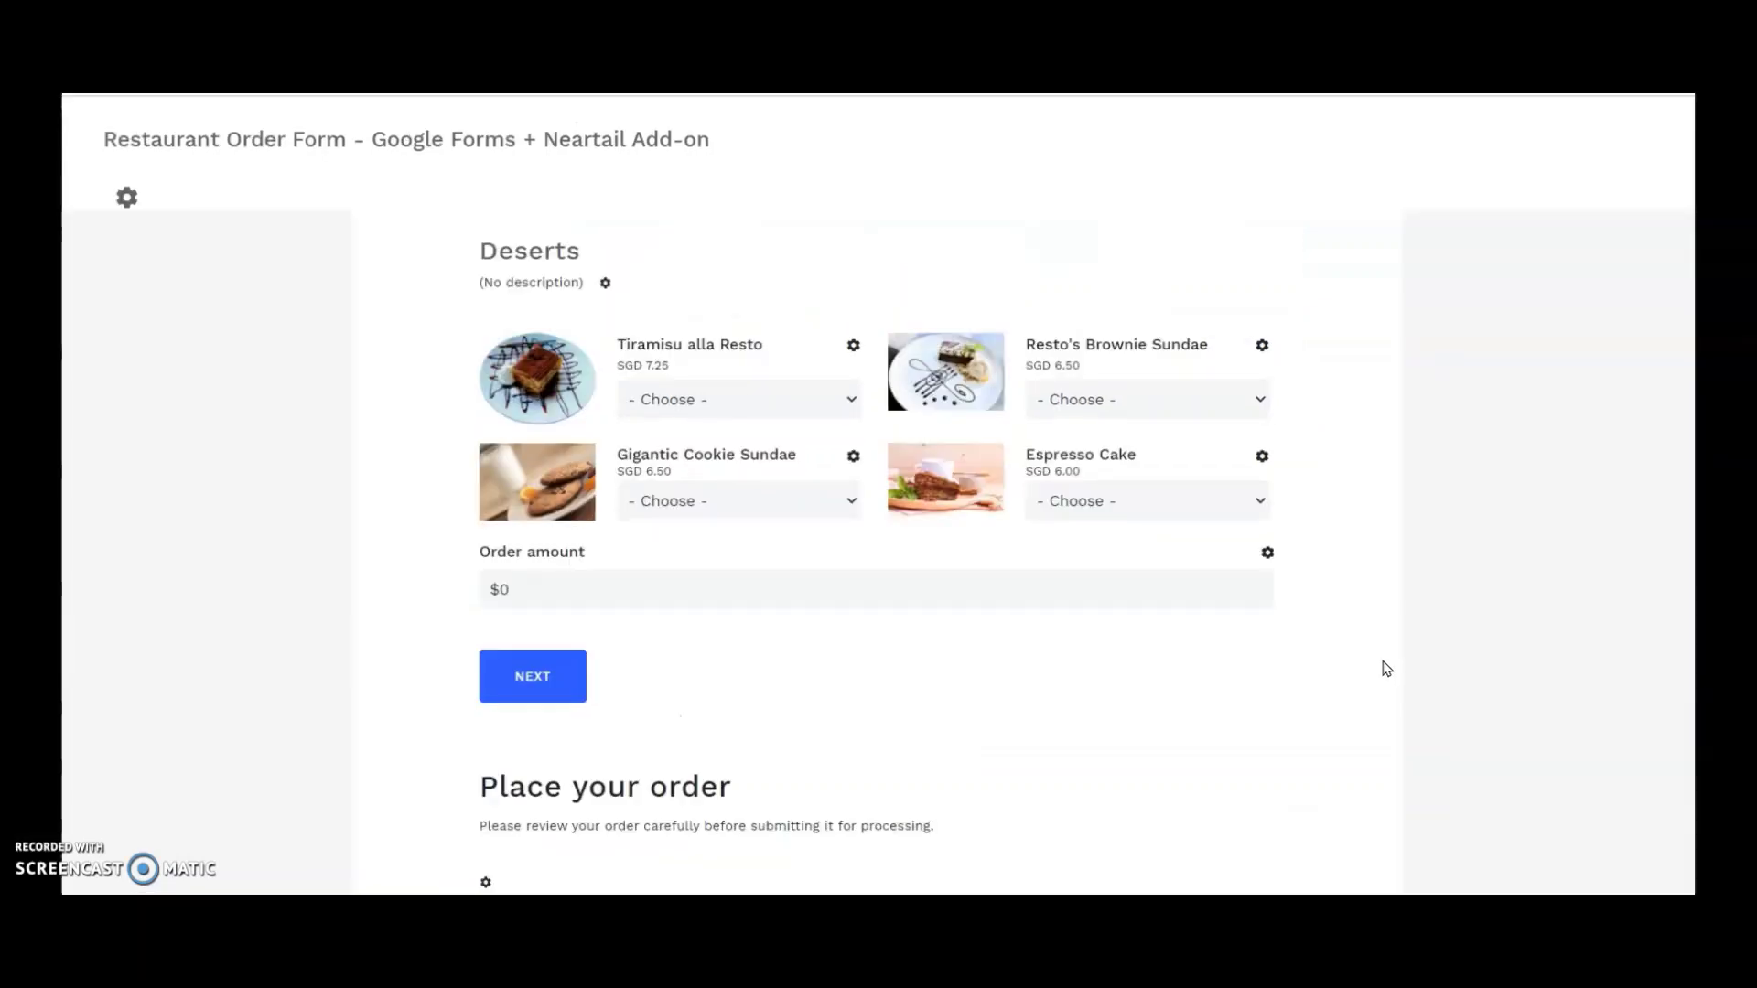
# Step: Change the Order amount formula from TOTAL("$") to TOTAL("SGD ") and apply it
pyautogui.click(1266, 552)
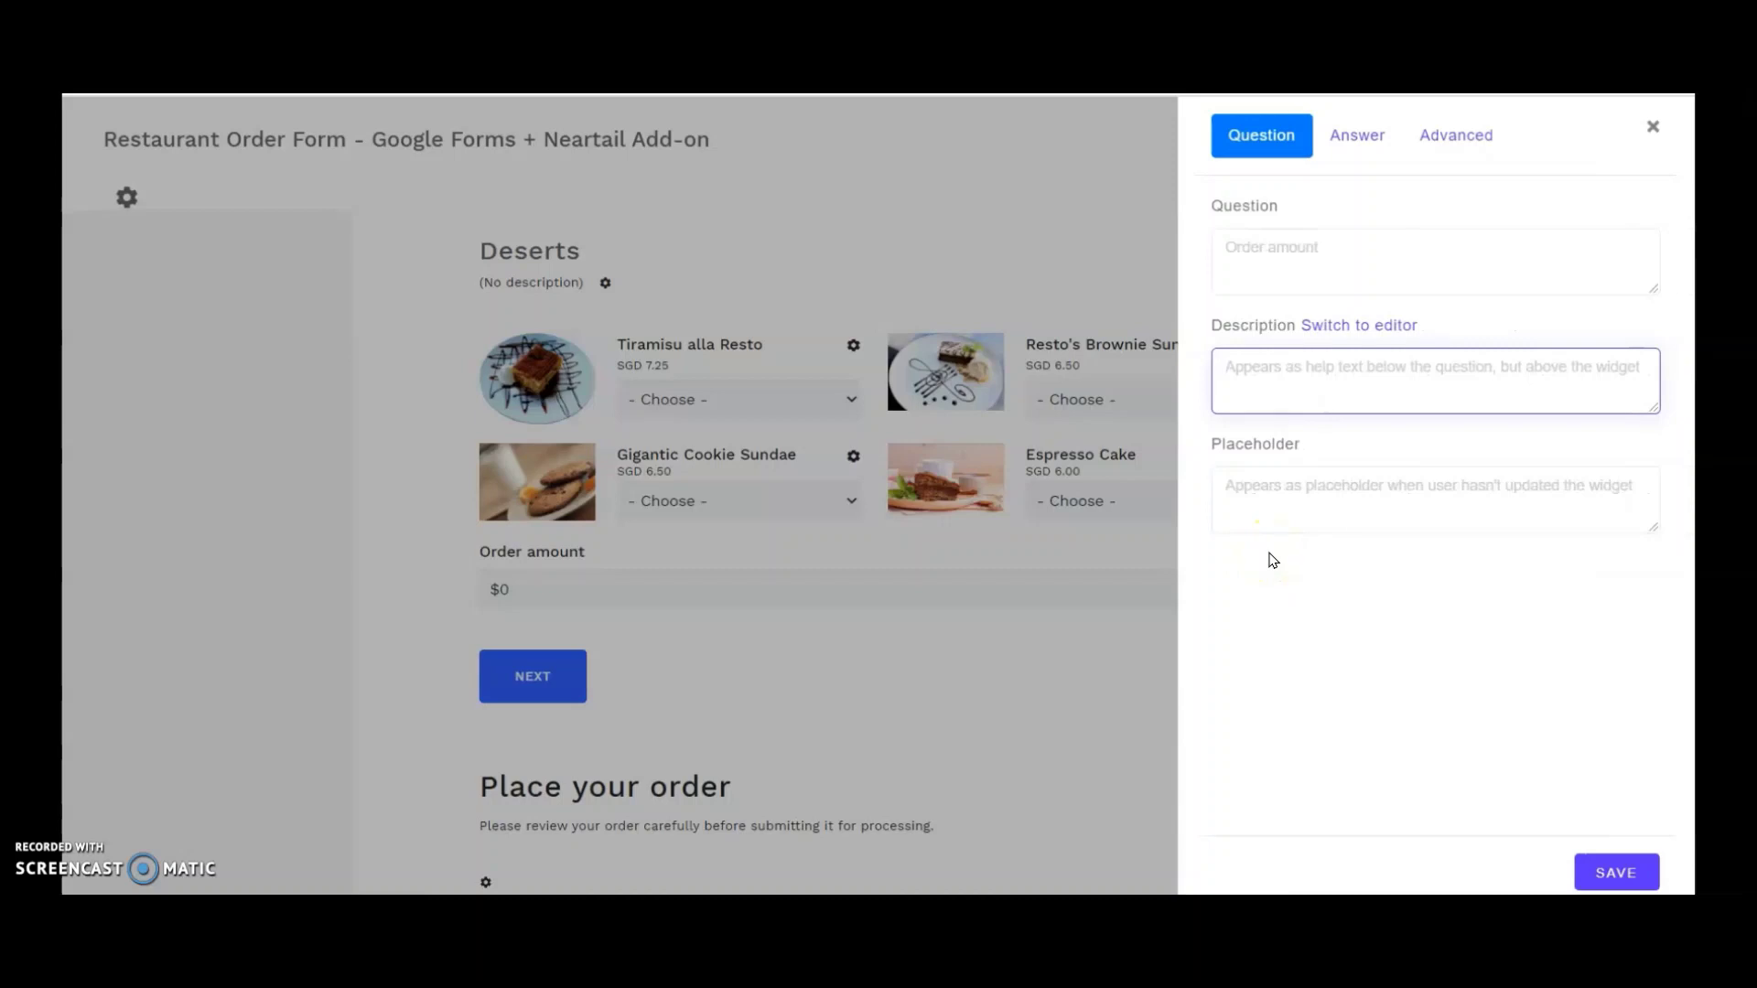
pyautogui.click(1360, 140)
pyautogui.click(1325, 328)
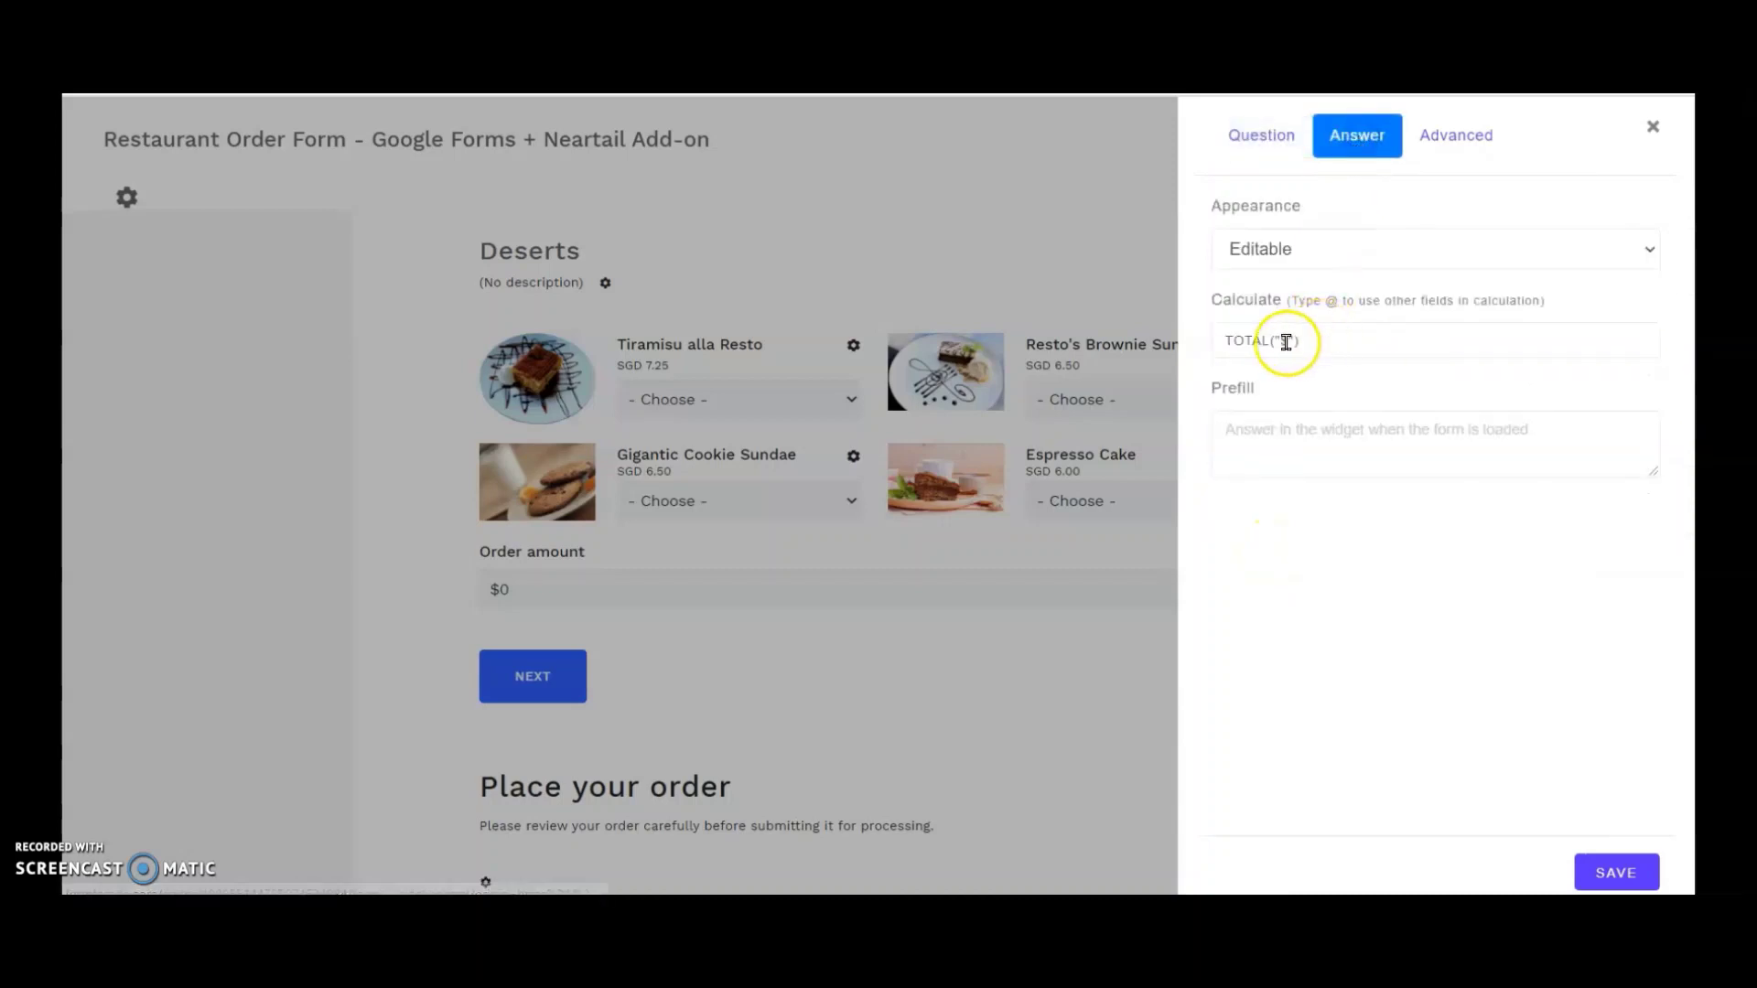
pyautogui.click(1286, 342)
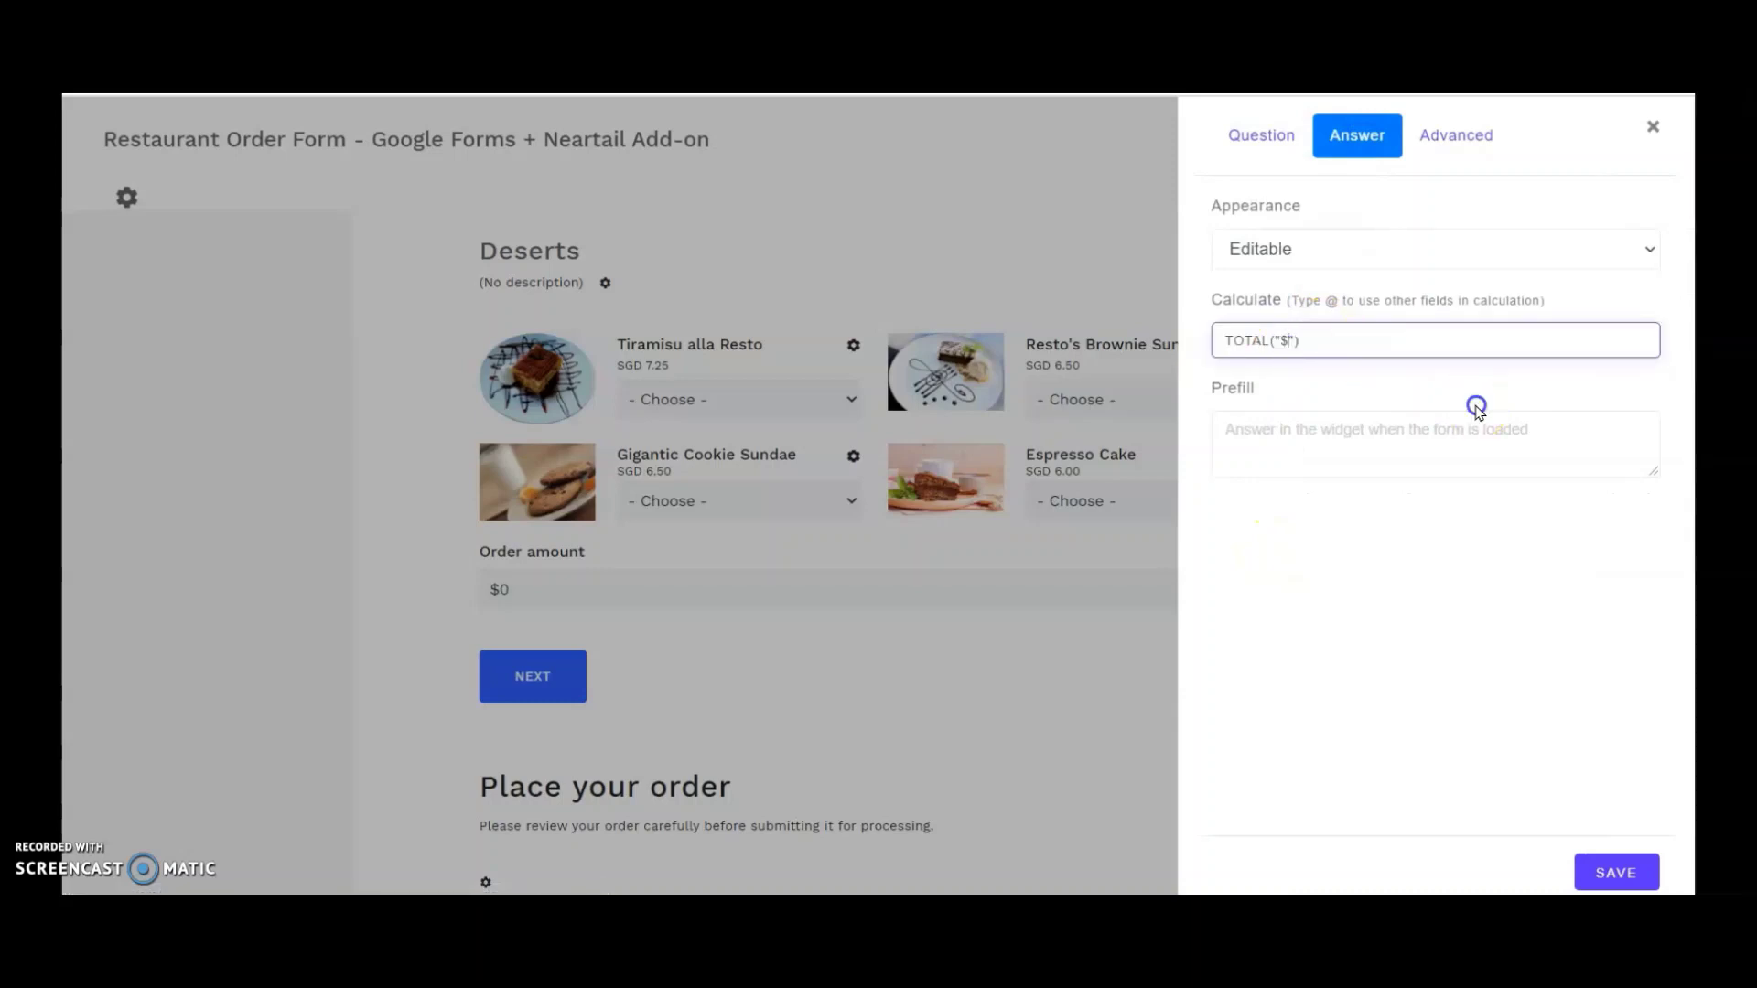
pyautogui.press('BackSpace')
pyautogui.write('SGD')
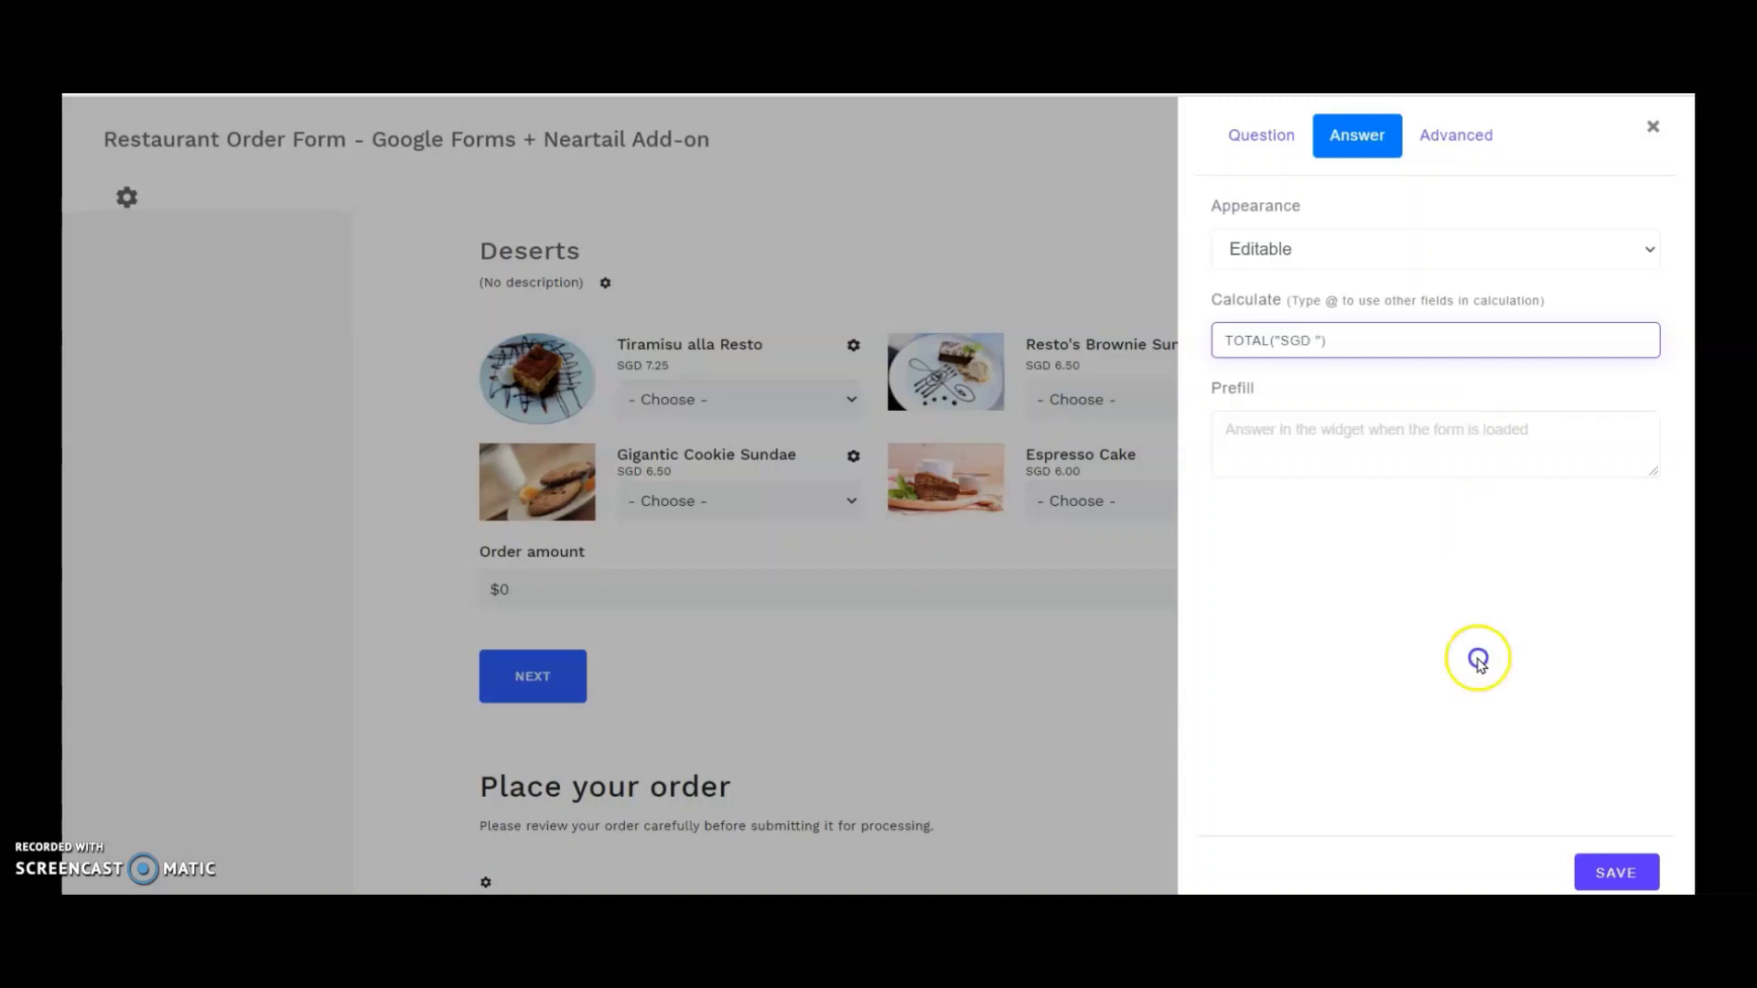
pyautogui.click(956, 691)
pyautogui.scroll(-2, 955, 691)
pyautogui.scroll(-1, 956, 690)
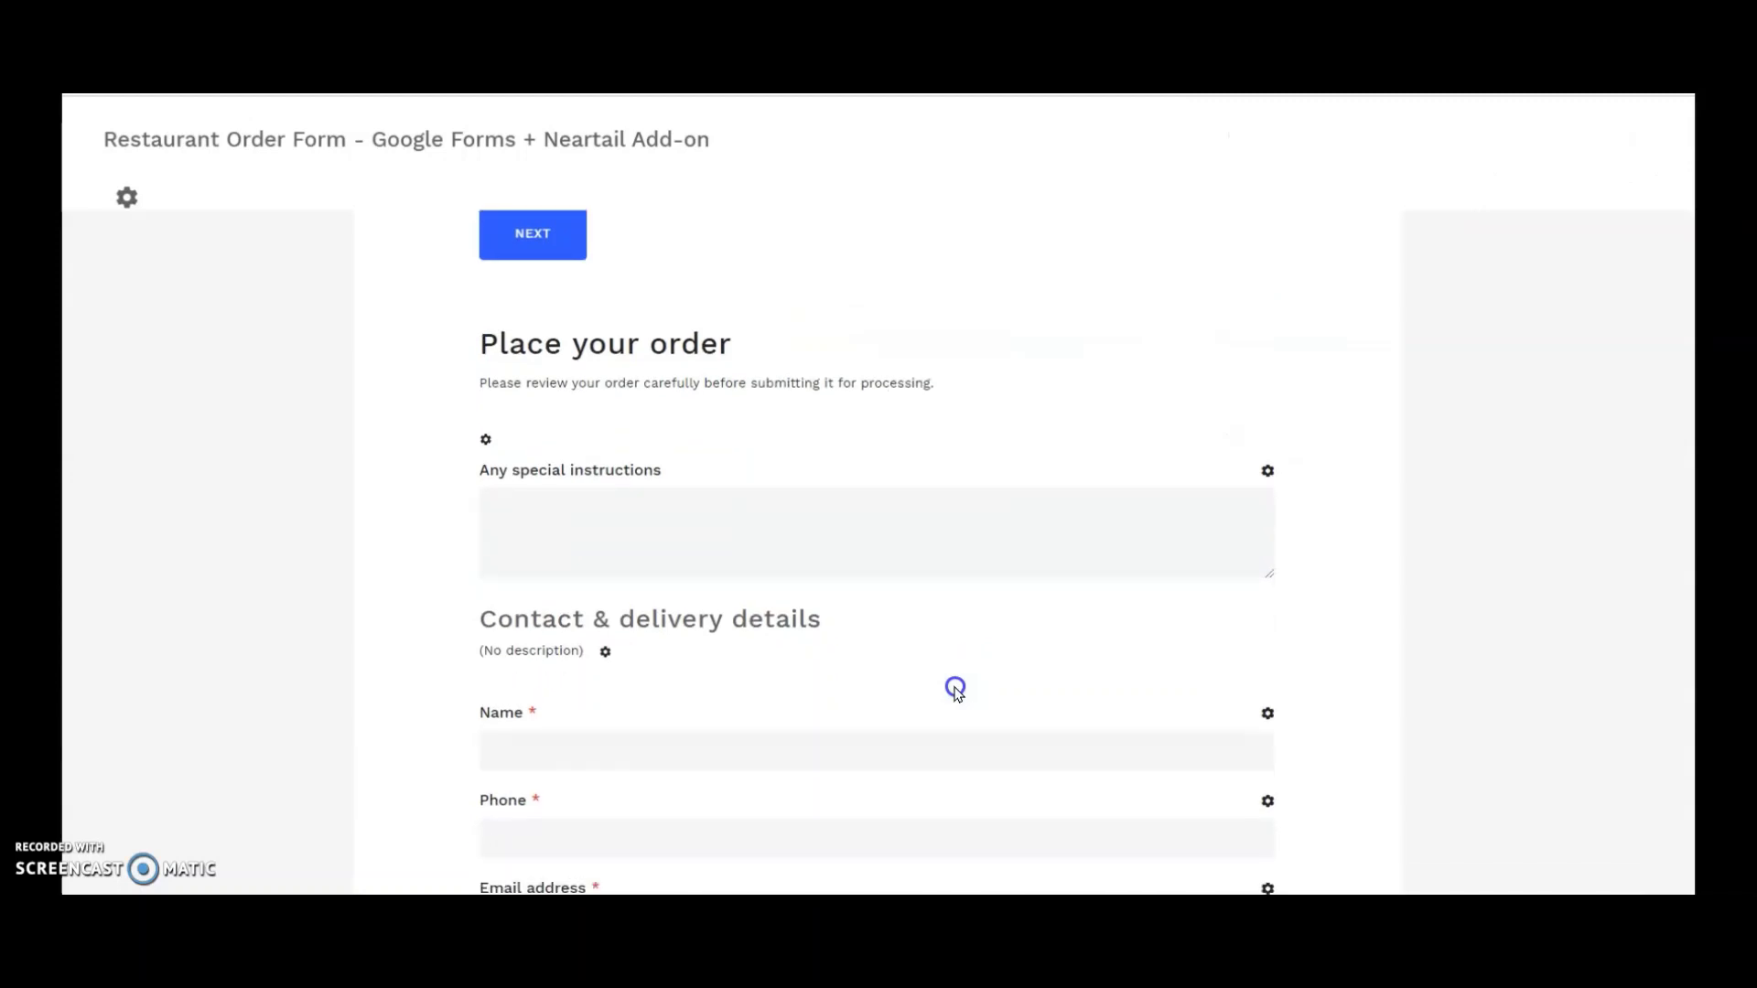
pyautogui.scroll(-1, 956, 687)
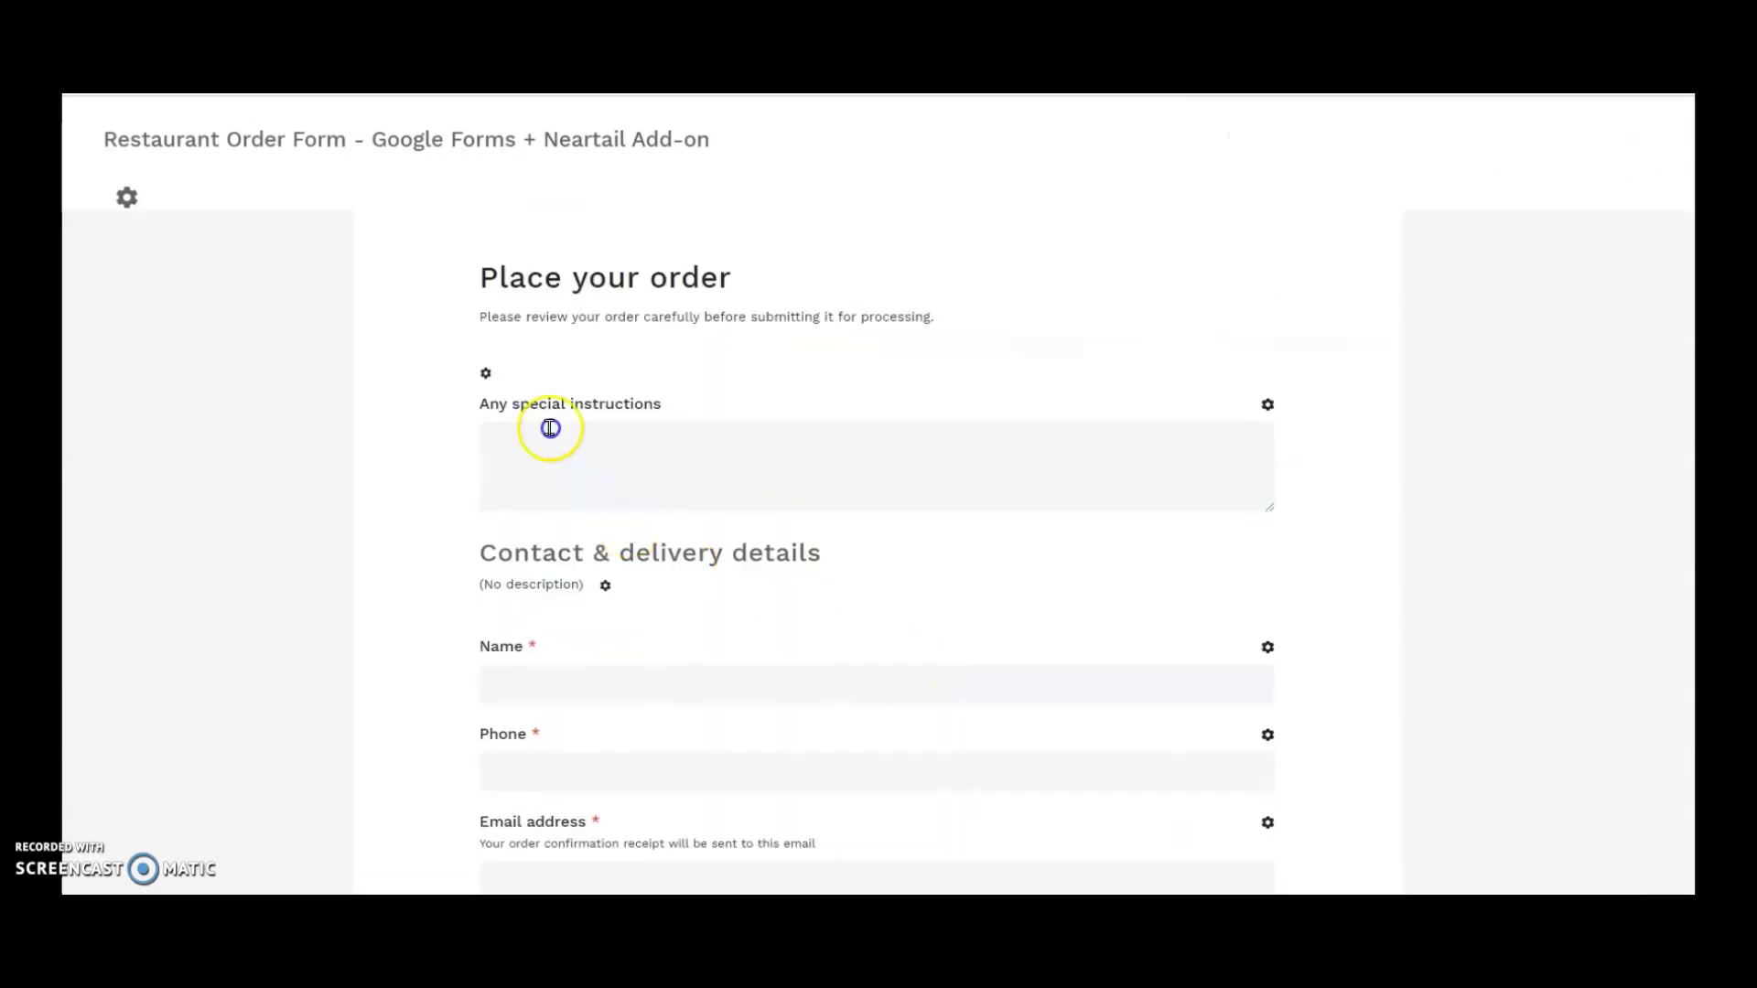
# Step: Expand the Place your order description and inspect its ${SUMMARY(true,true)} placeholder
pyautogui.click(488, 372)
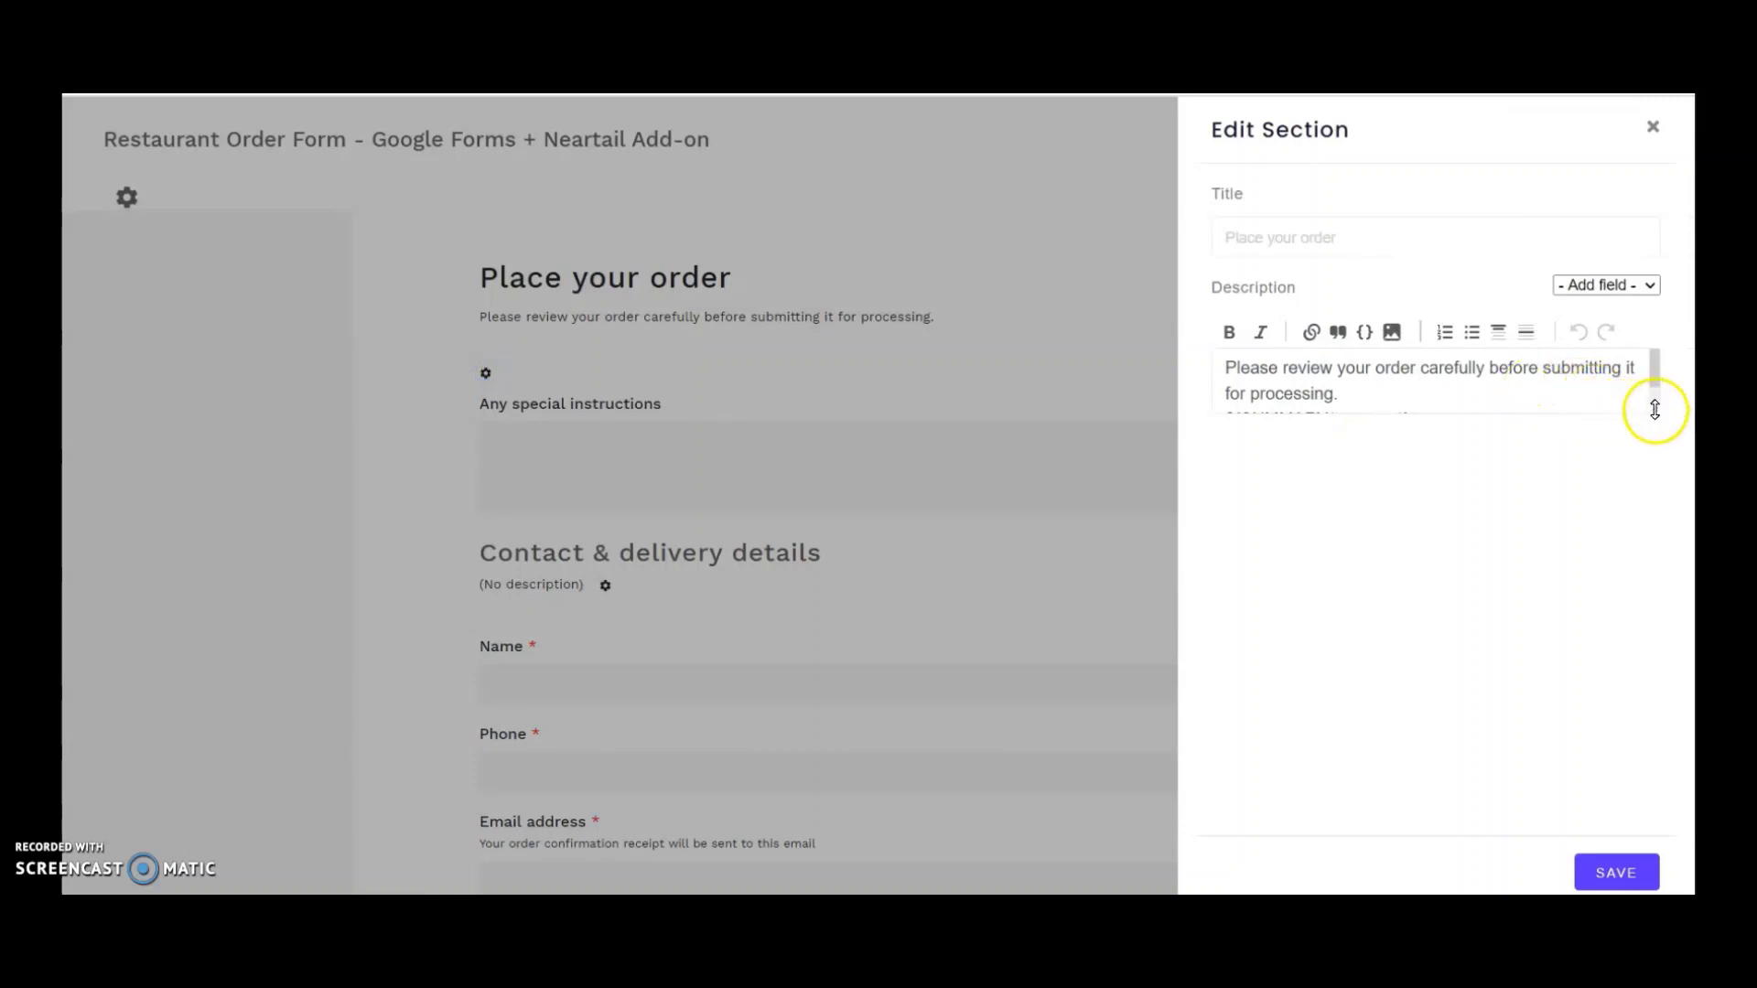
pyautogui.moveTo(1653, 409); pyautogui.dragTo(1646, 505)
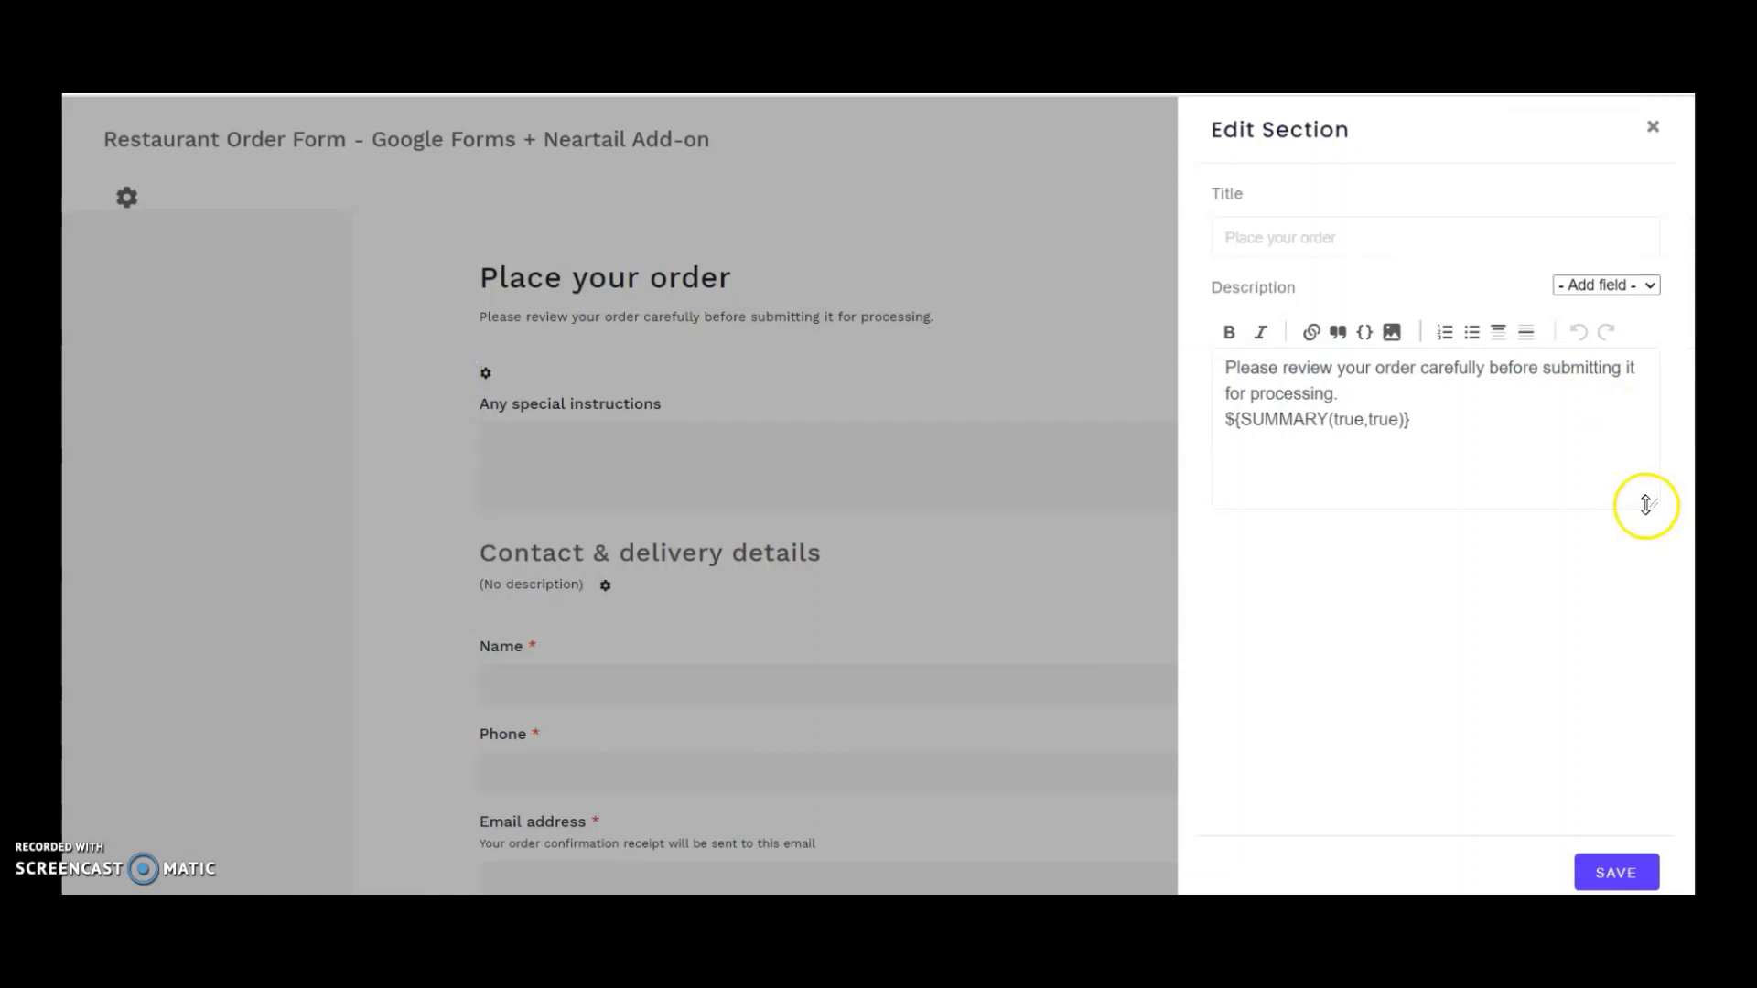
pyautogui.click(1464, 420)
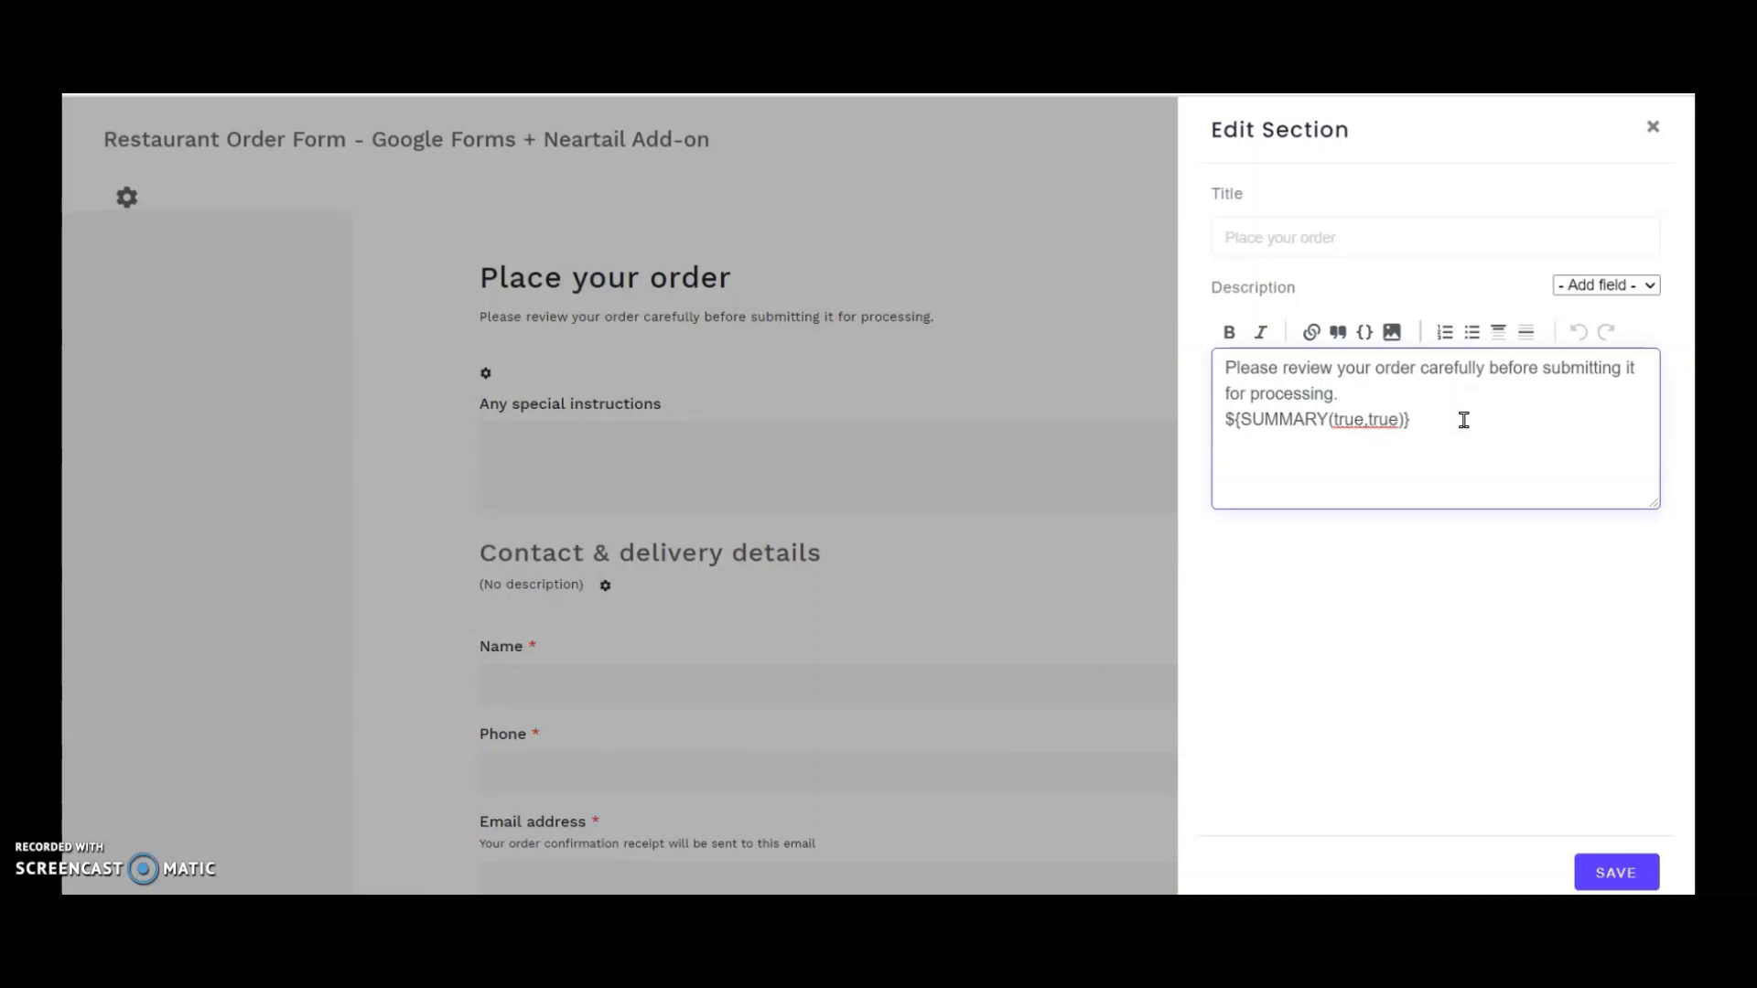
pyautogui.click(1223, 423)
pyautogui.moveTo(1222, 424); pyautogui.dragTo(1233, 422)
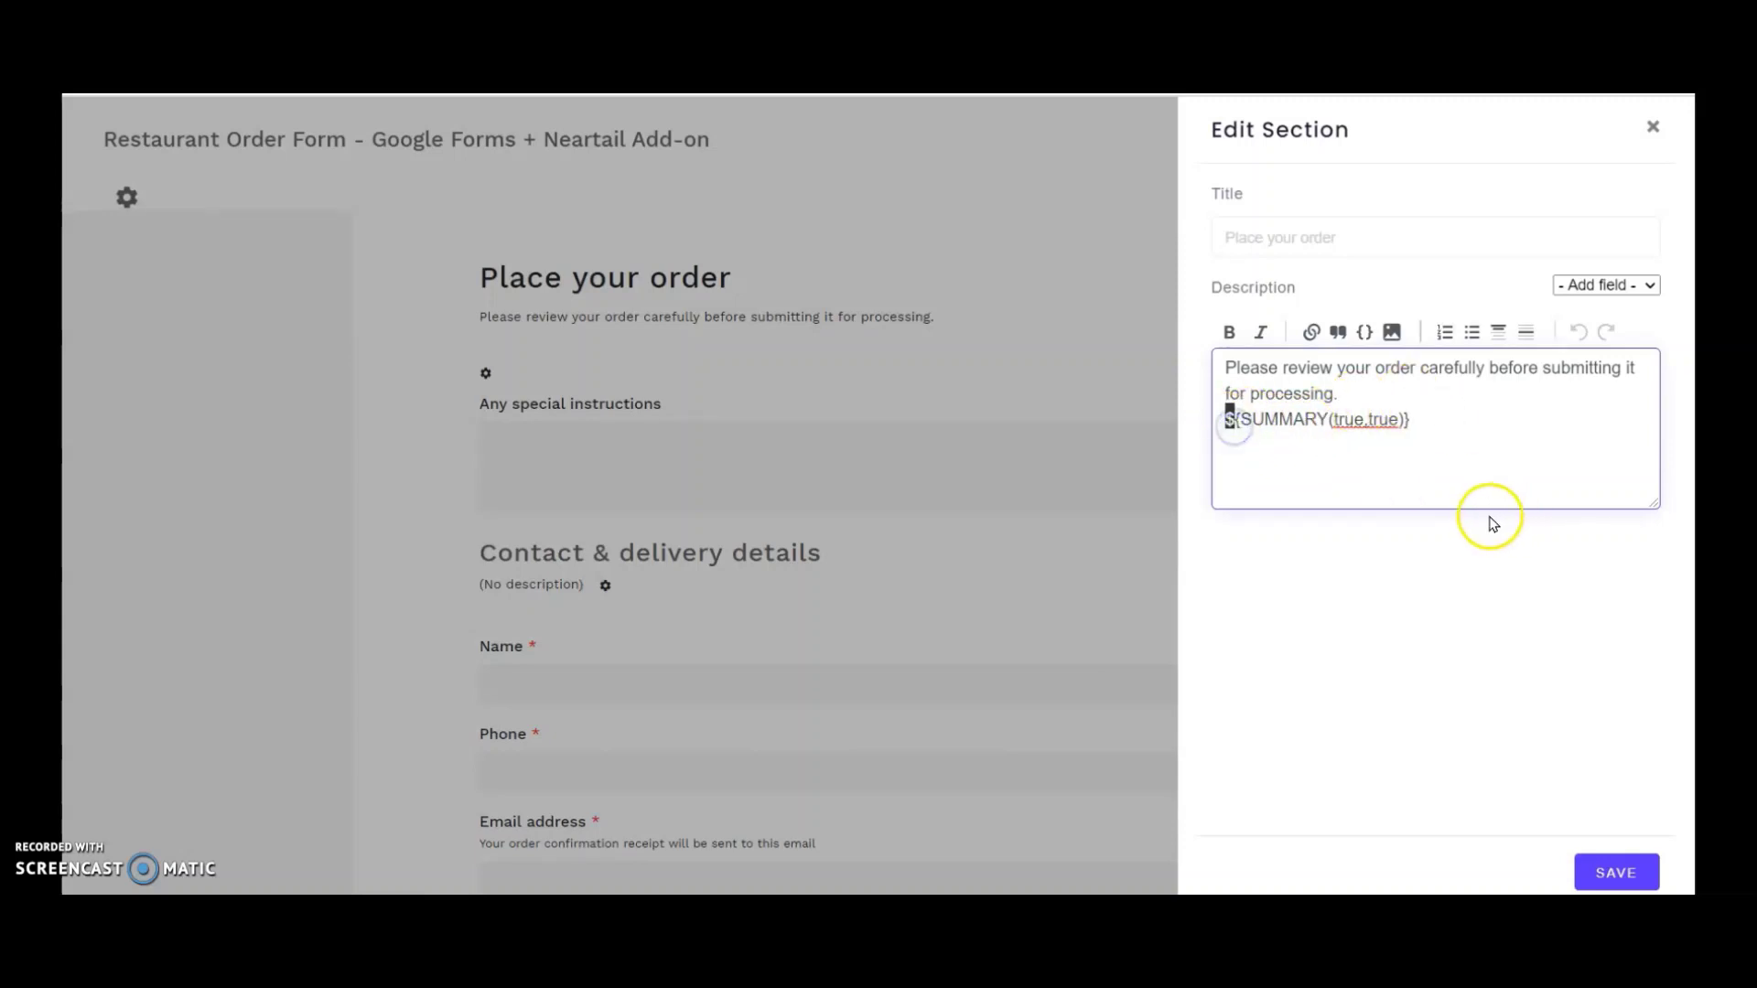
pyautogui.hotkey('shift', 'Right')
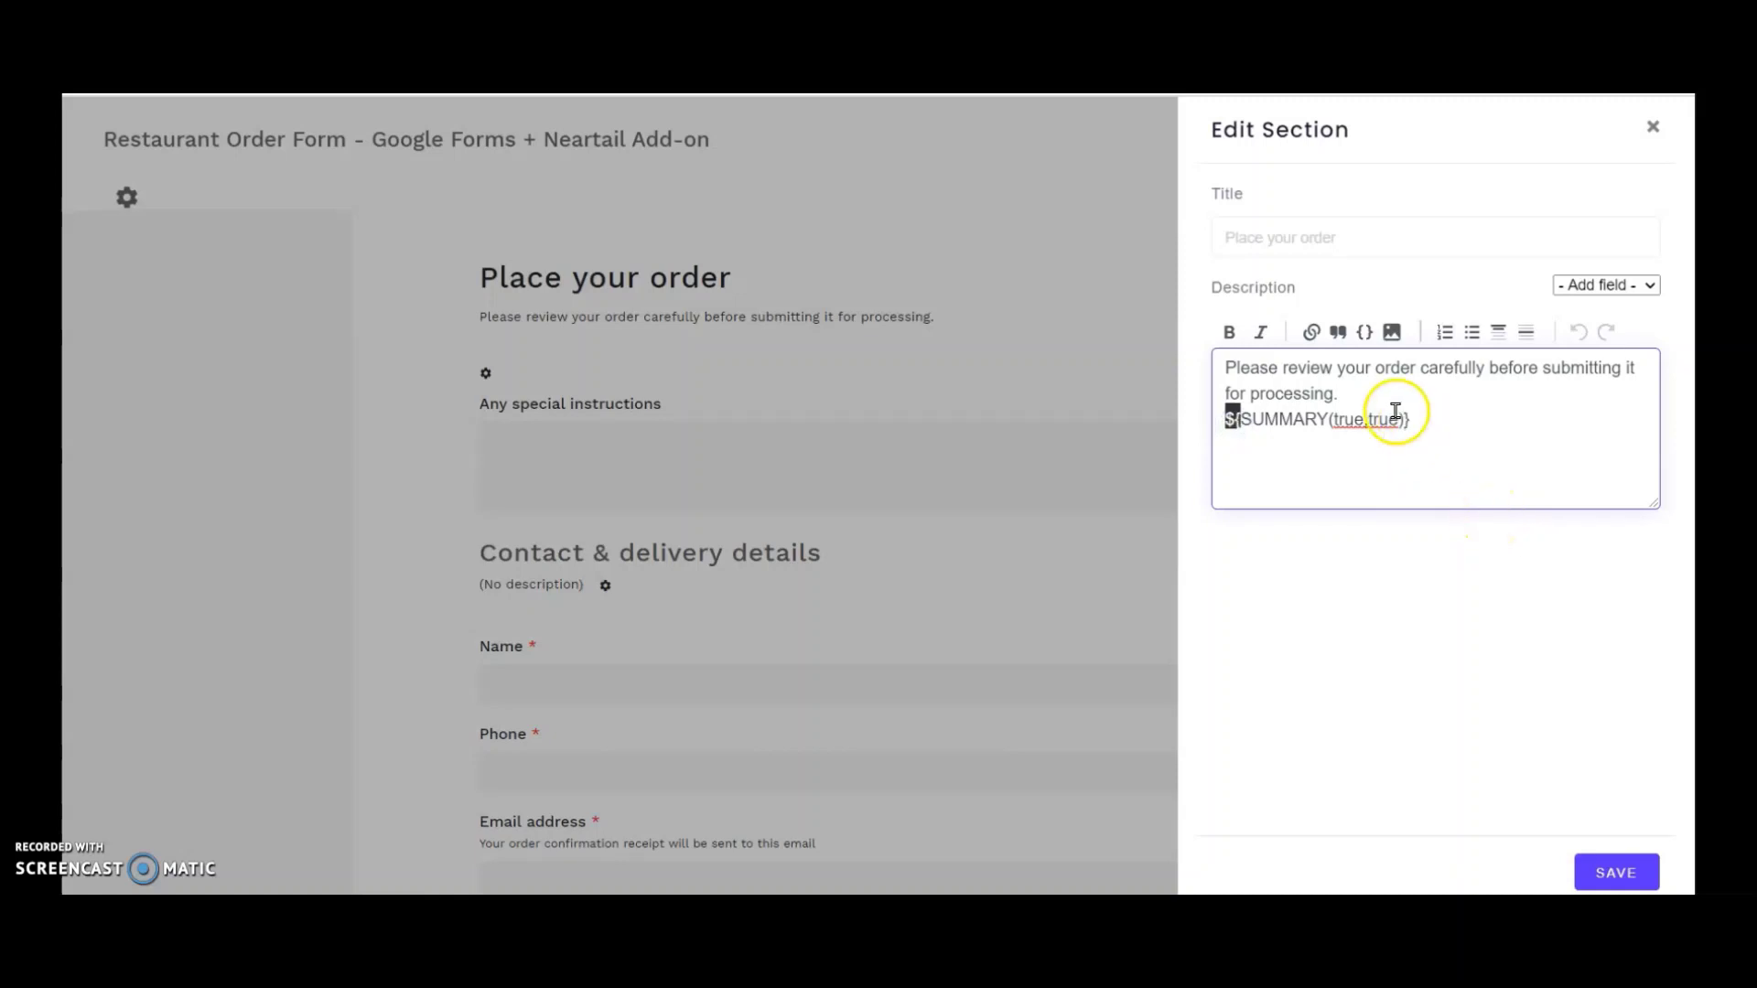
pyautogui.click(1404, 421)
pyautogui.click(1302, 490)
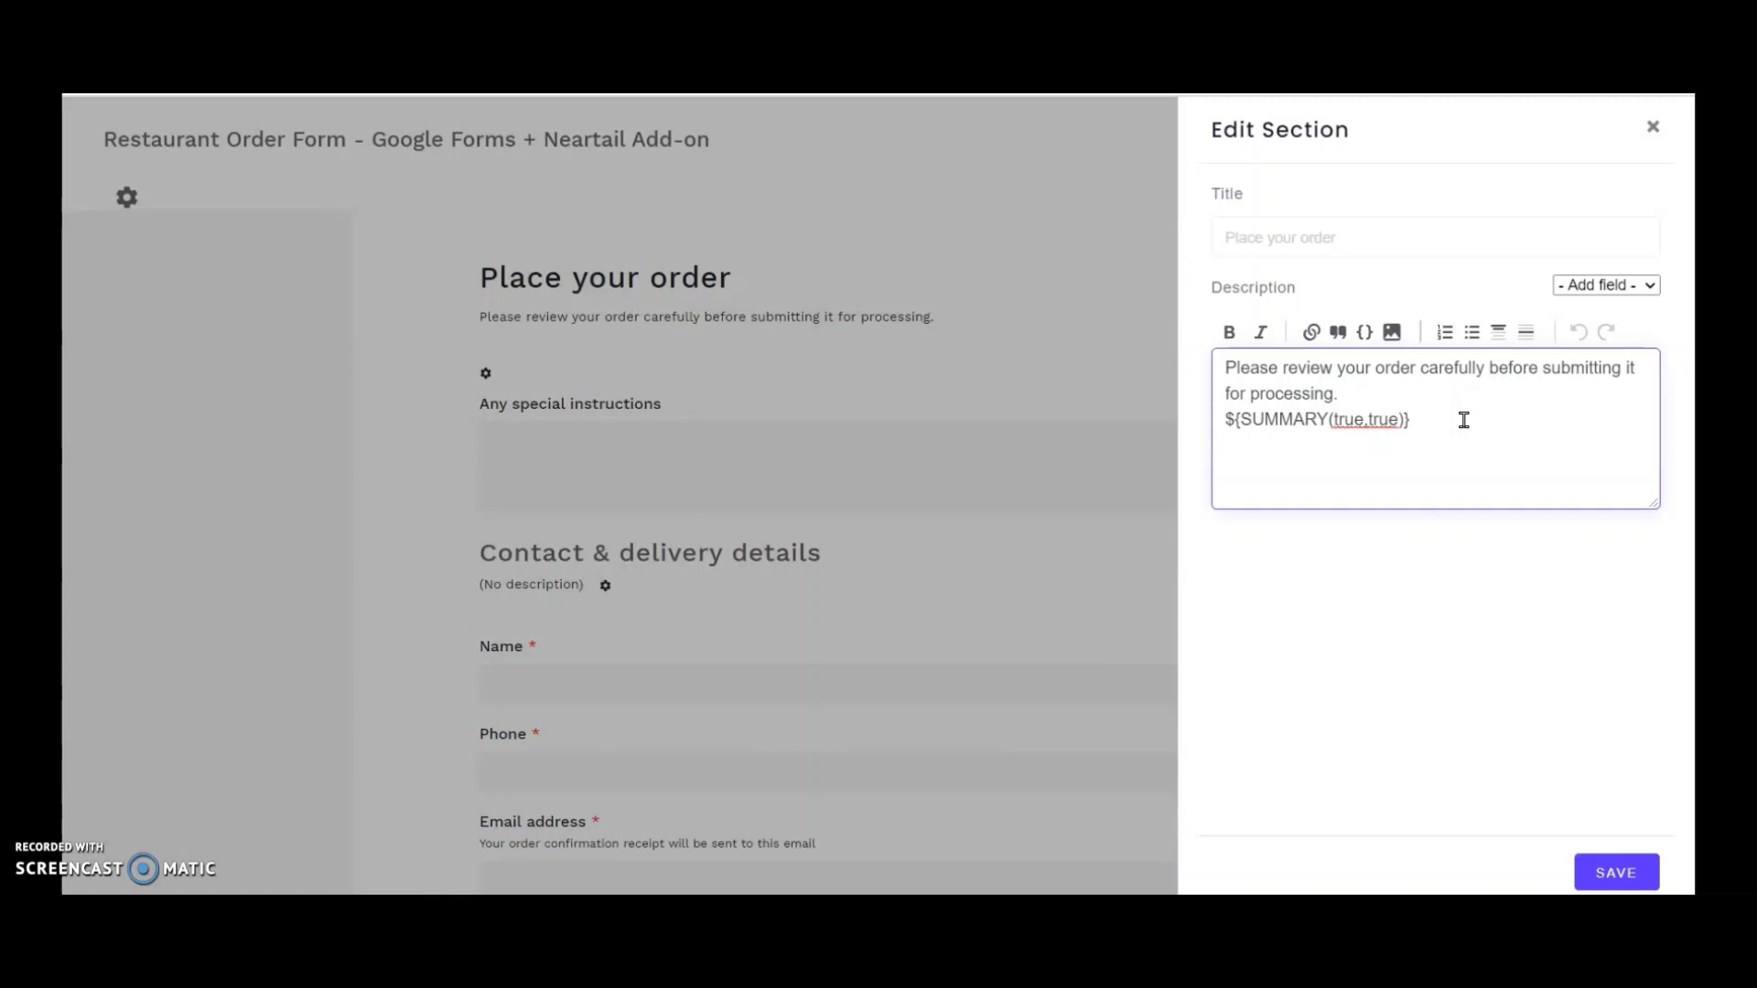
# Step: Get Neartail's share link and follow it to the live Resto Pizzo order form
pyautogui.click(1463, 421)
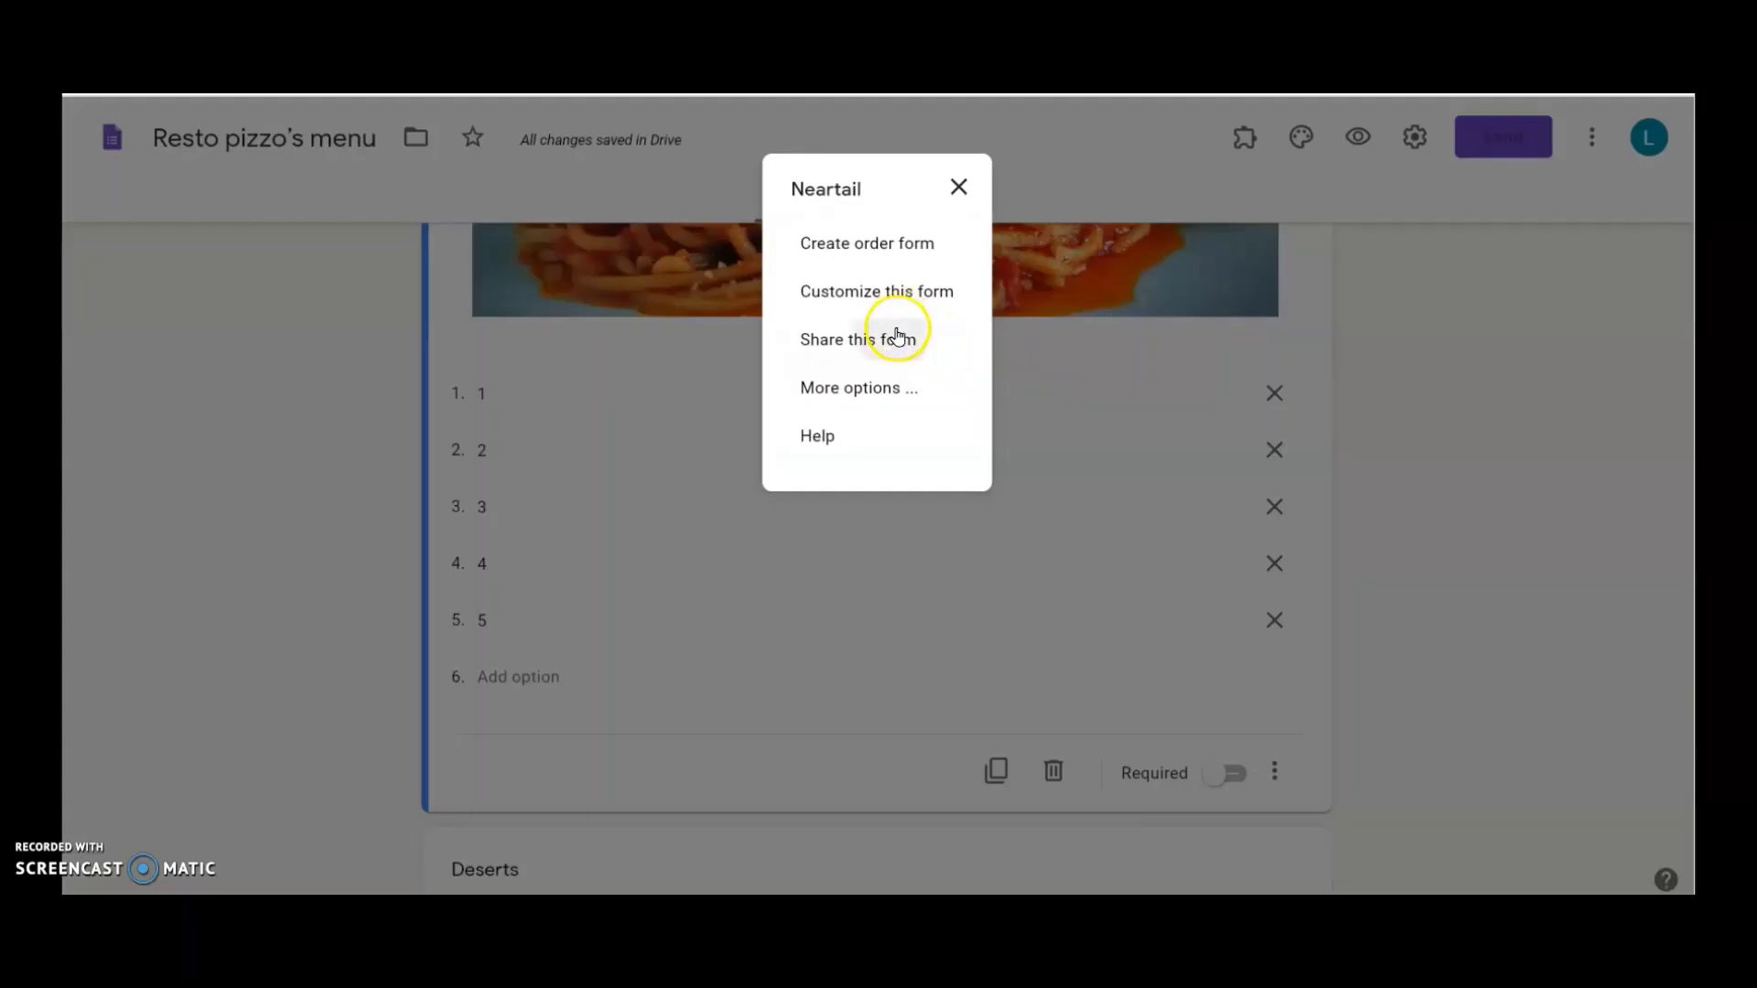
pyautogui.click(897, 336)
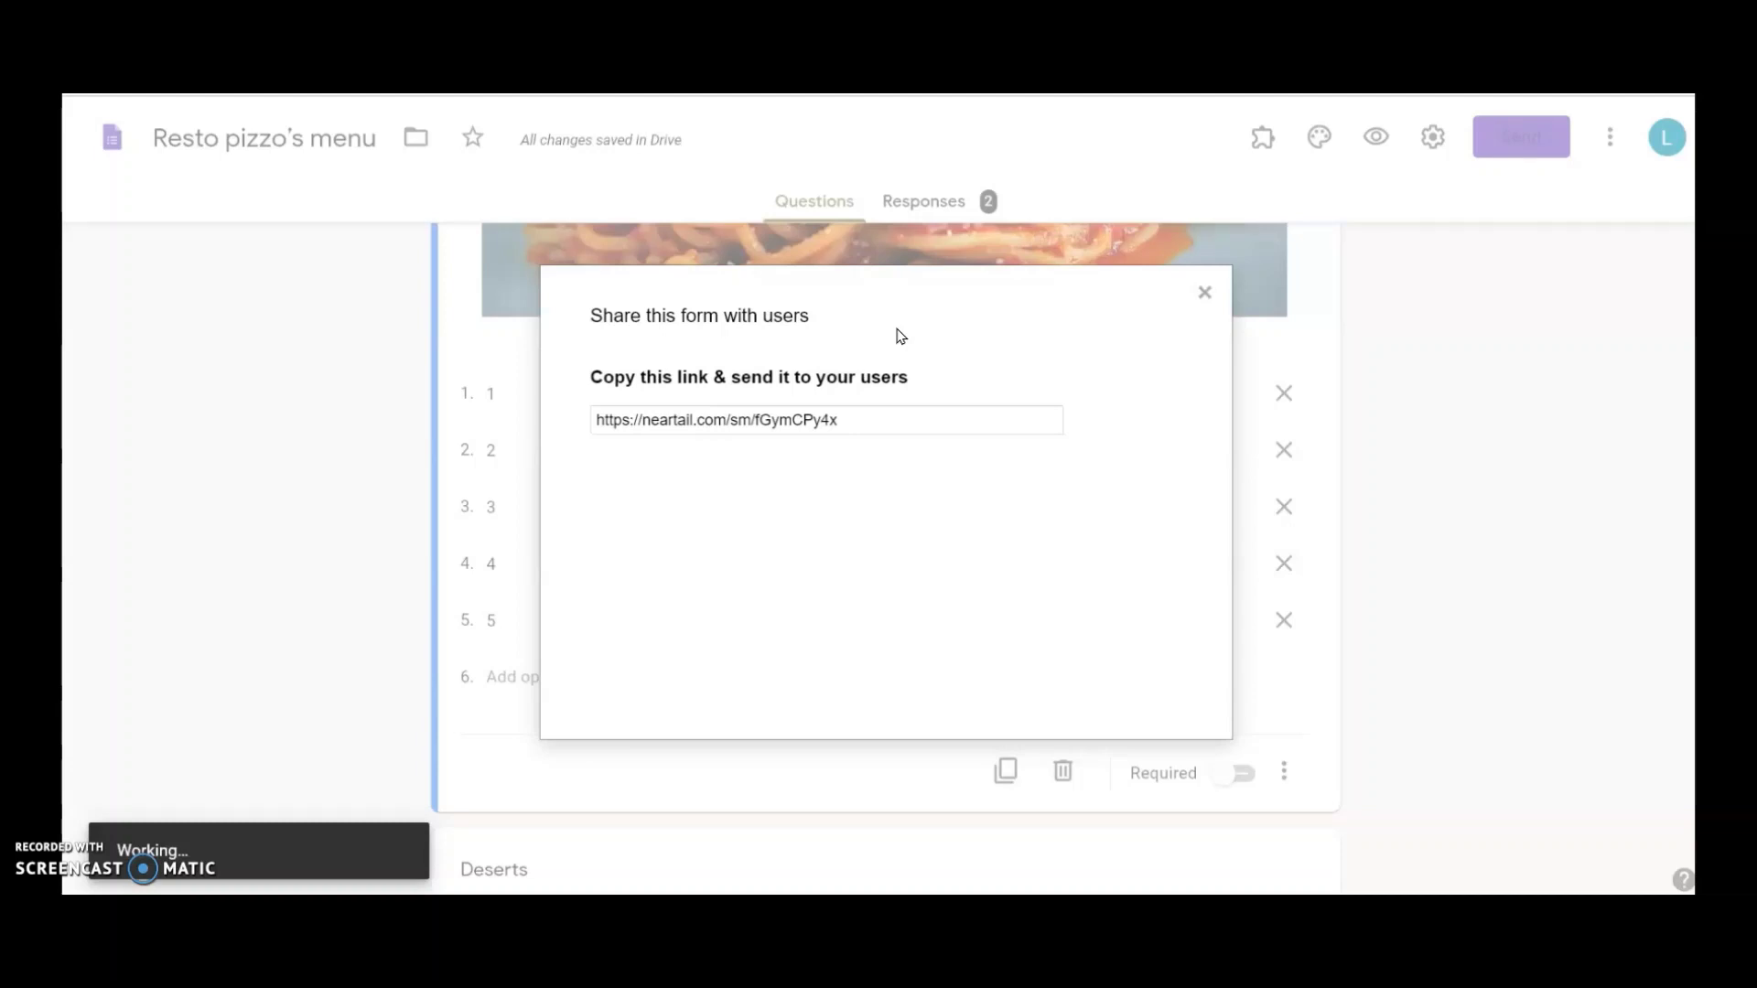
pyautogui.click(831, 407)
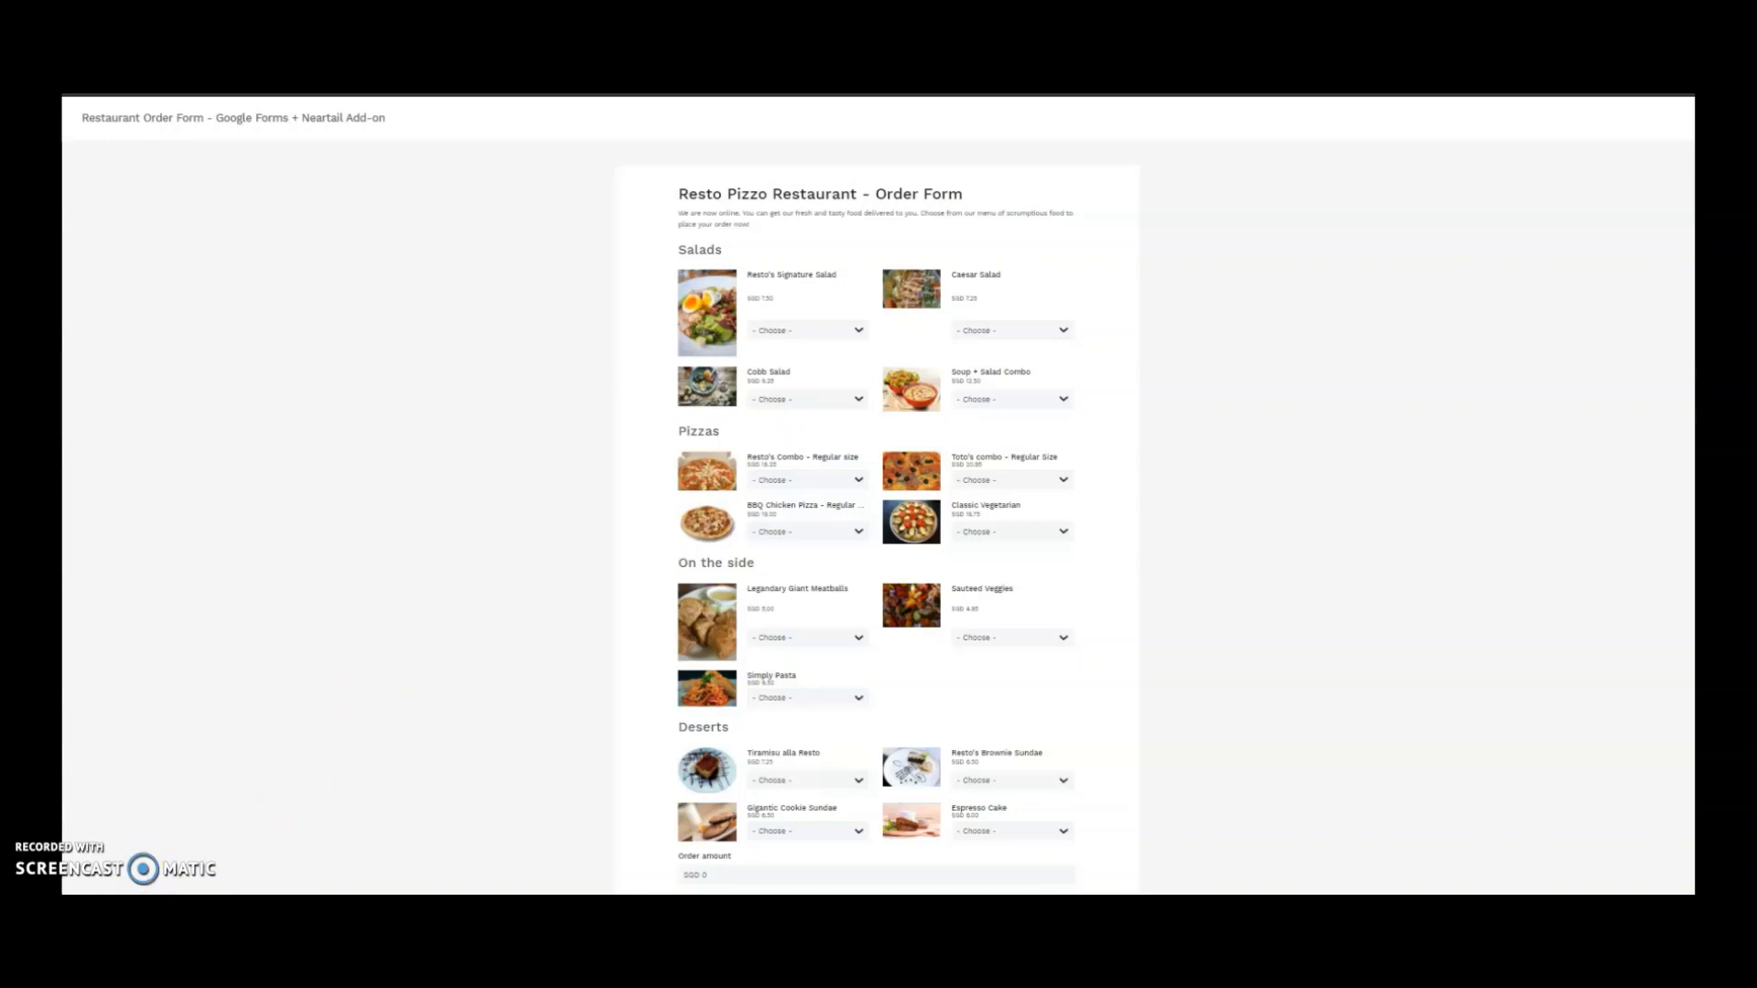
# Step: Submit a SGD 217.75 test order, then return from the confirmation to the form
pyautogui.hotkey('ctrl', '0')
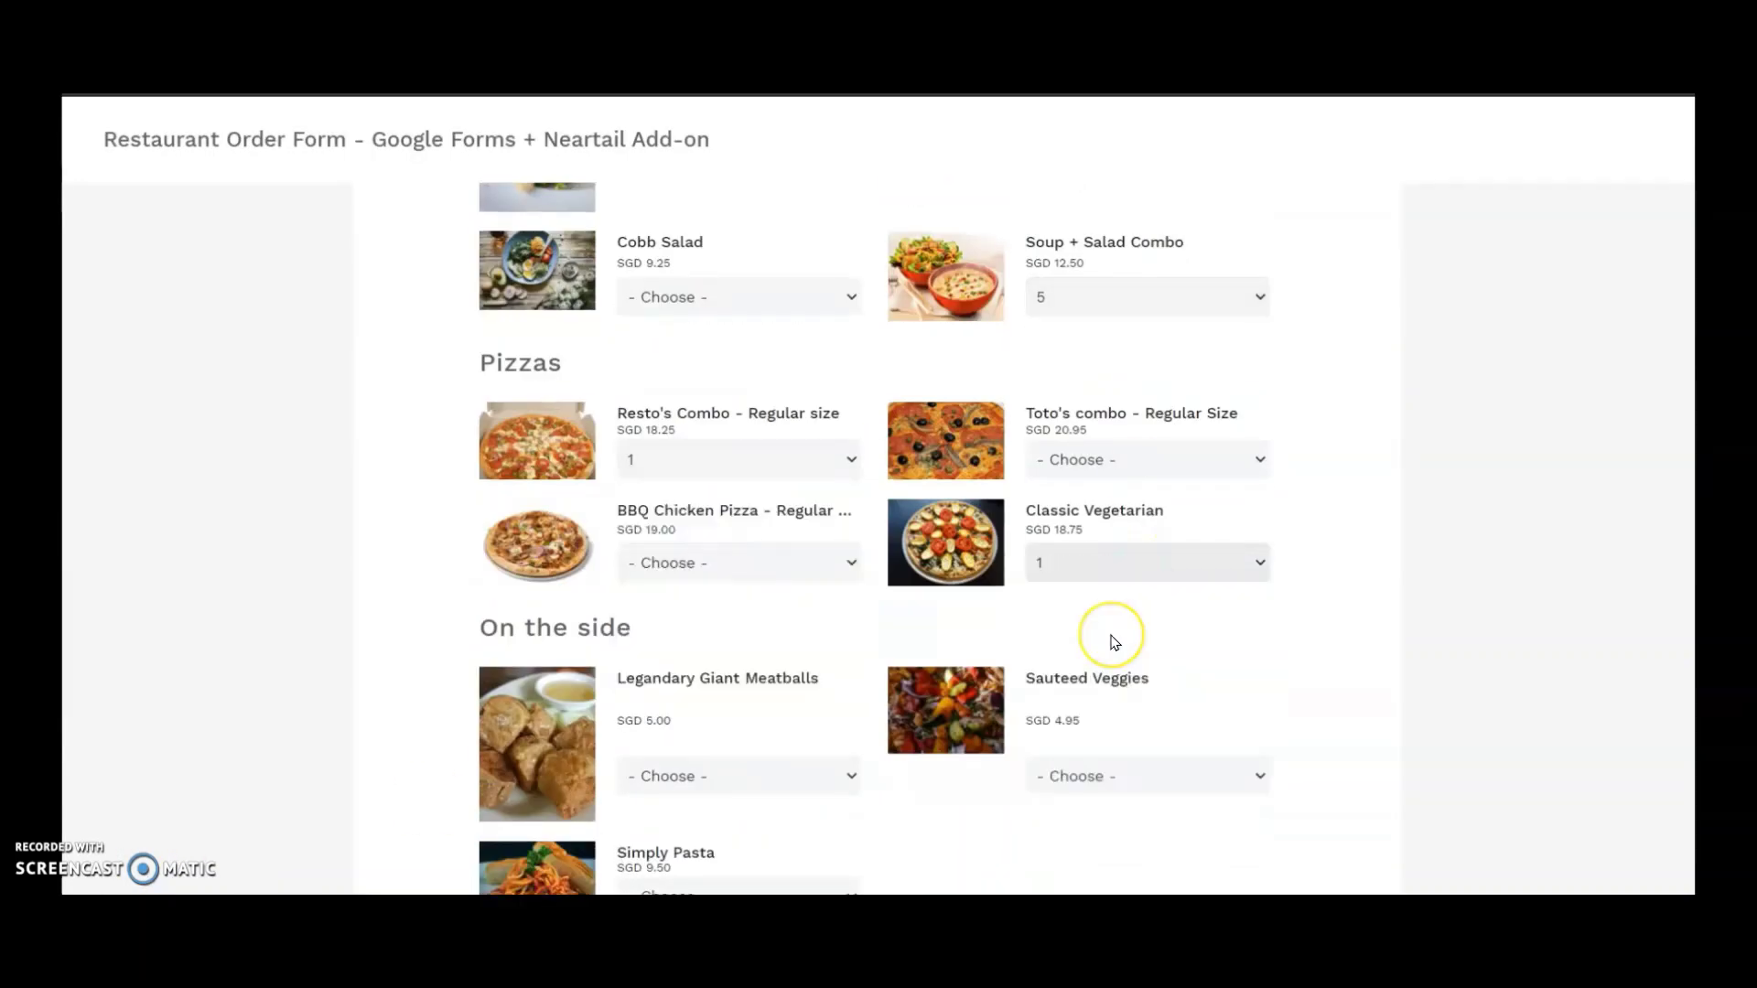
pyautogui.scroll(1, 607, 586)
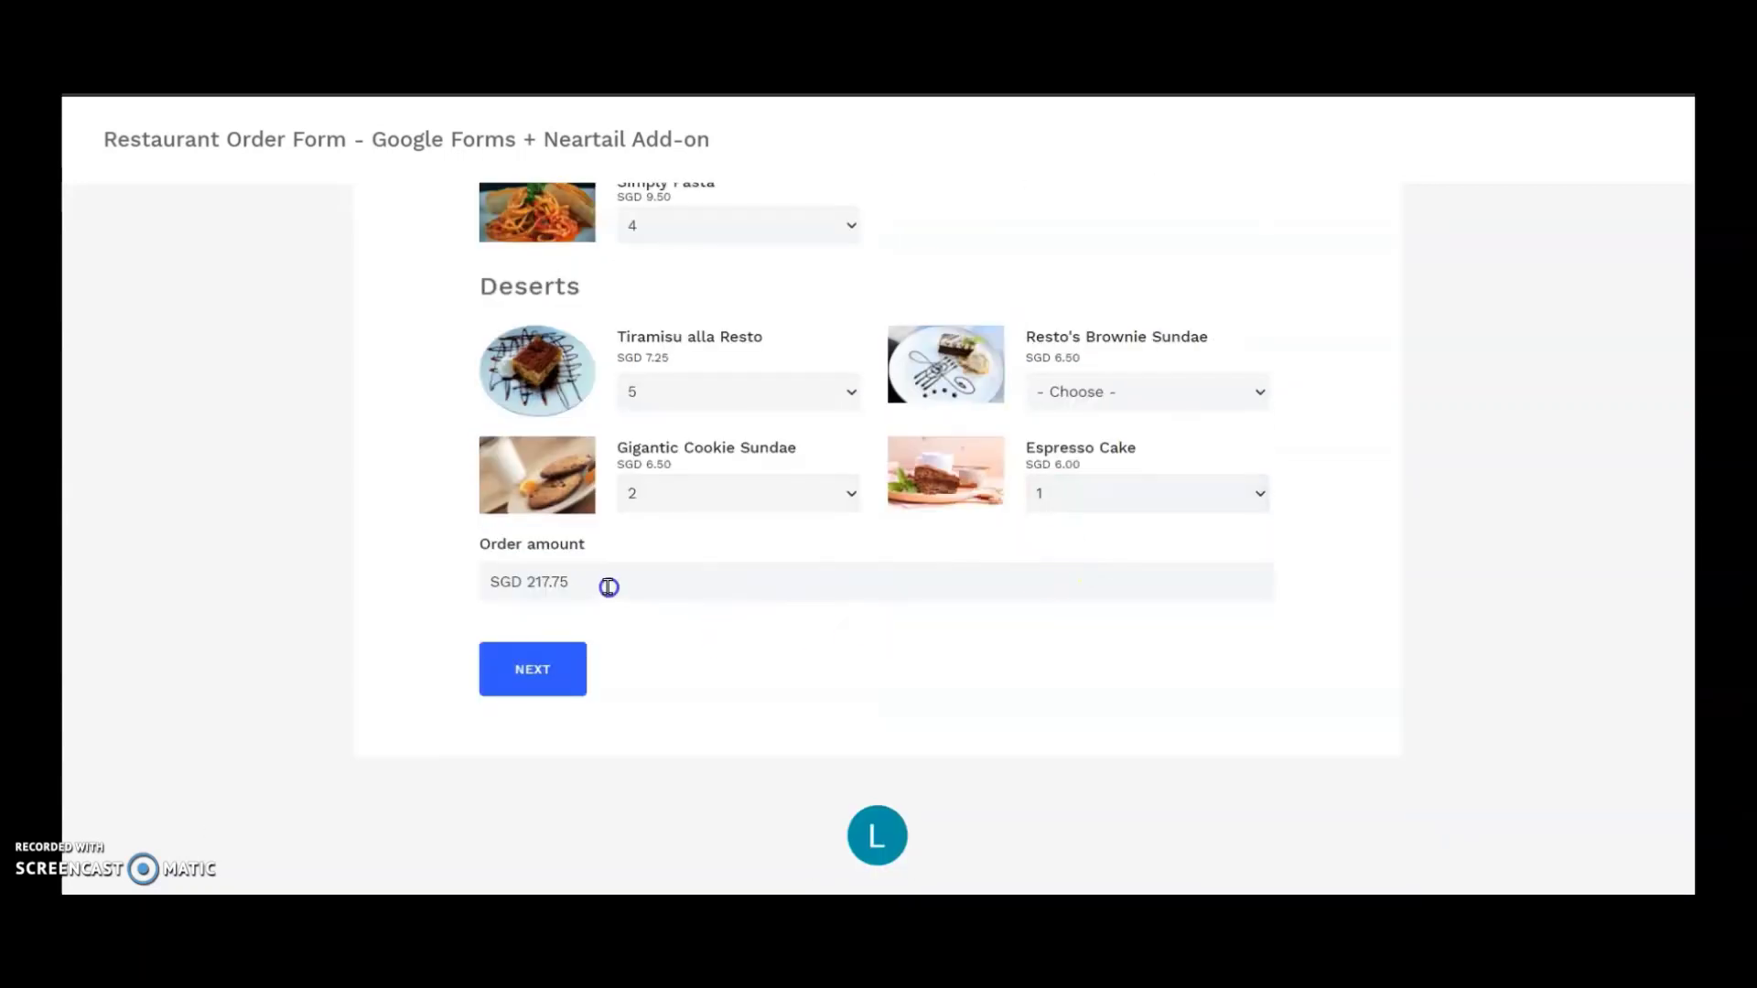
pyautogui.scroll(-1, 608, 585)
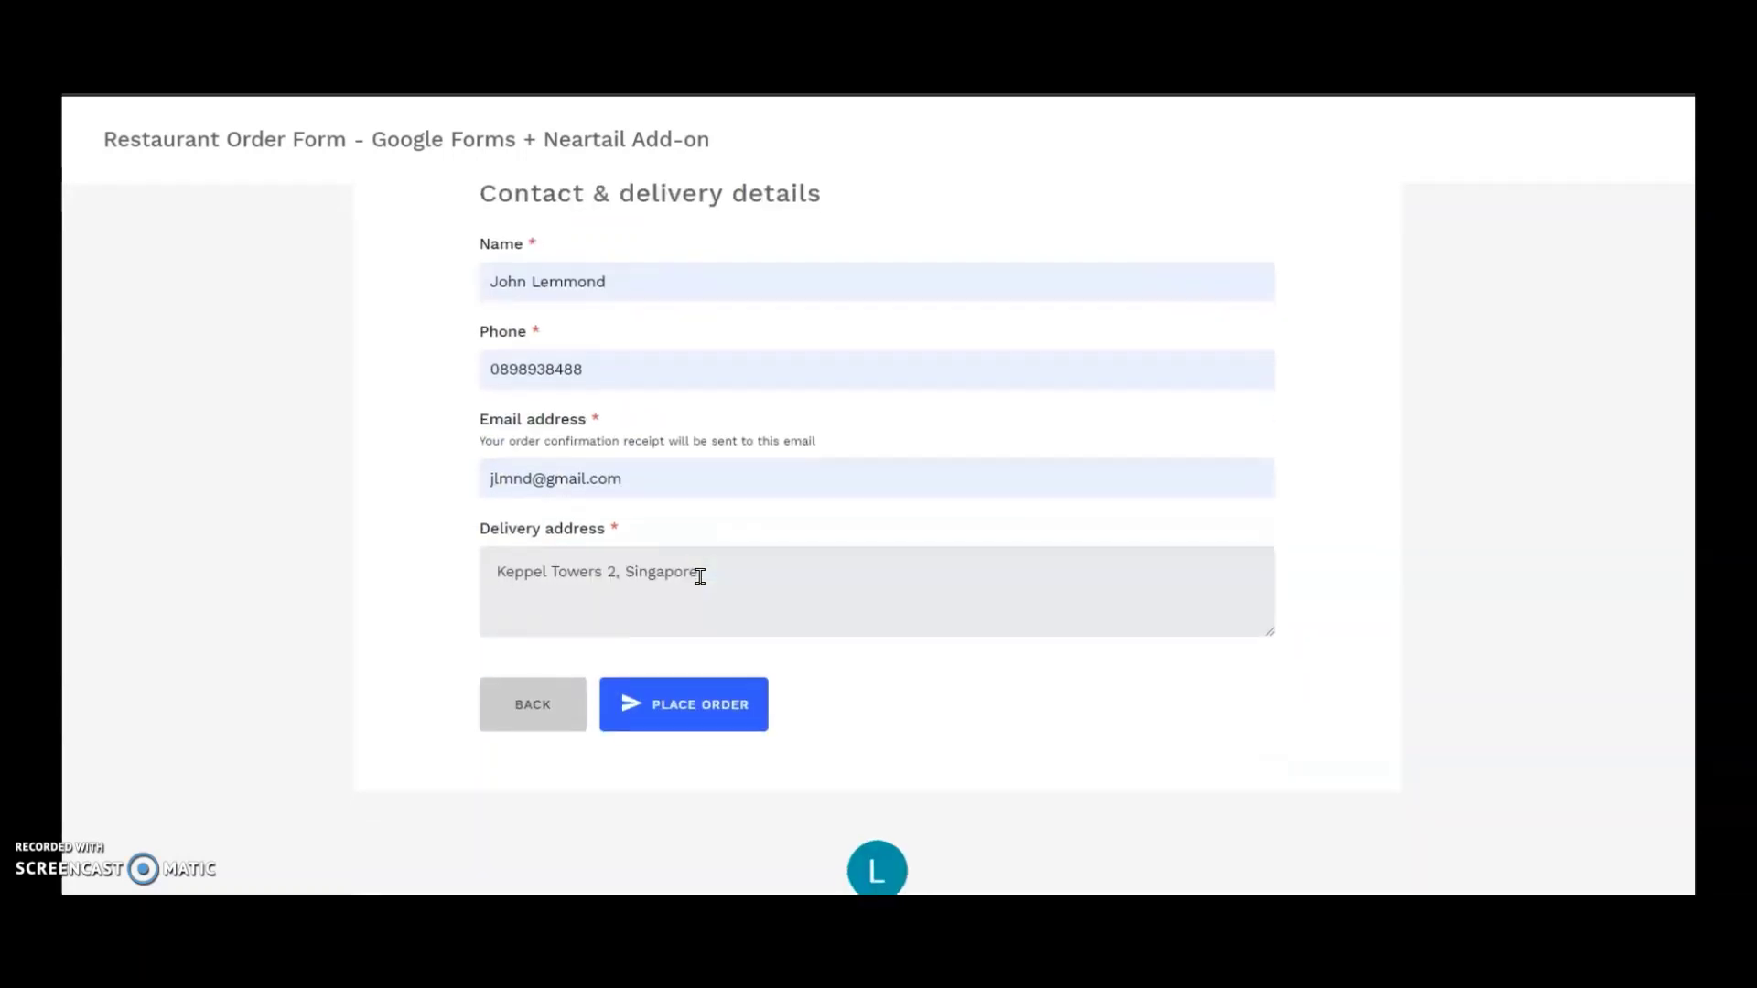
pyautogui.click(691, 707)
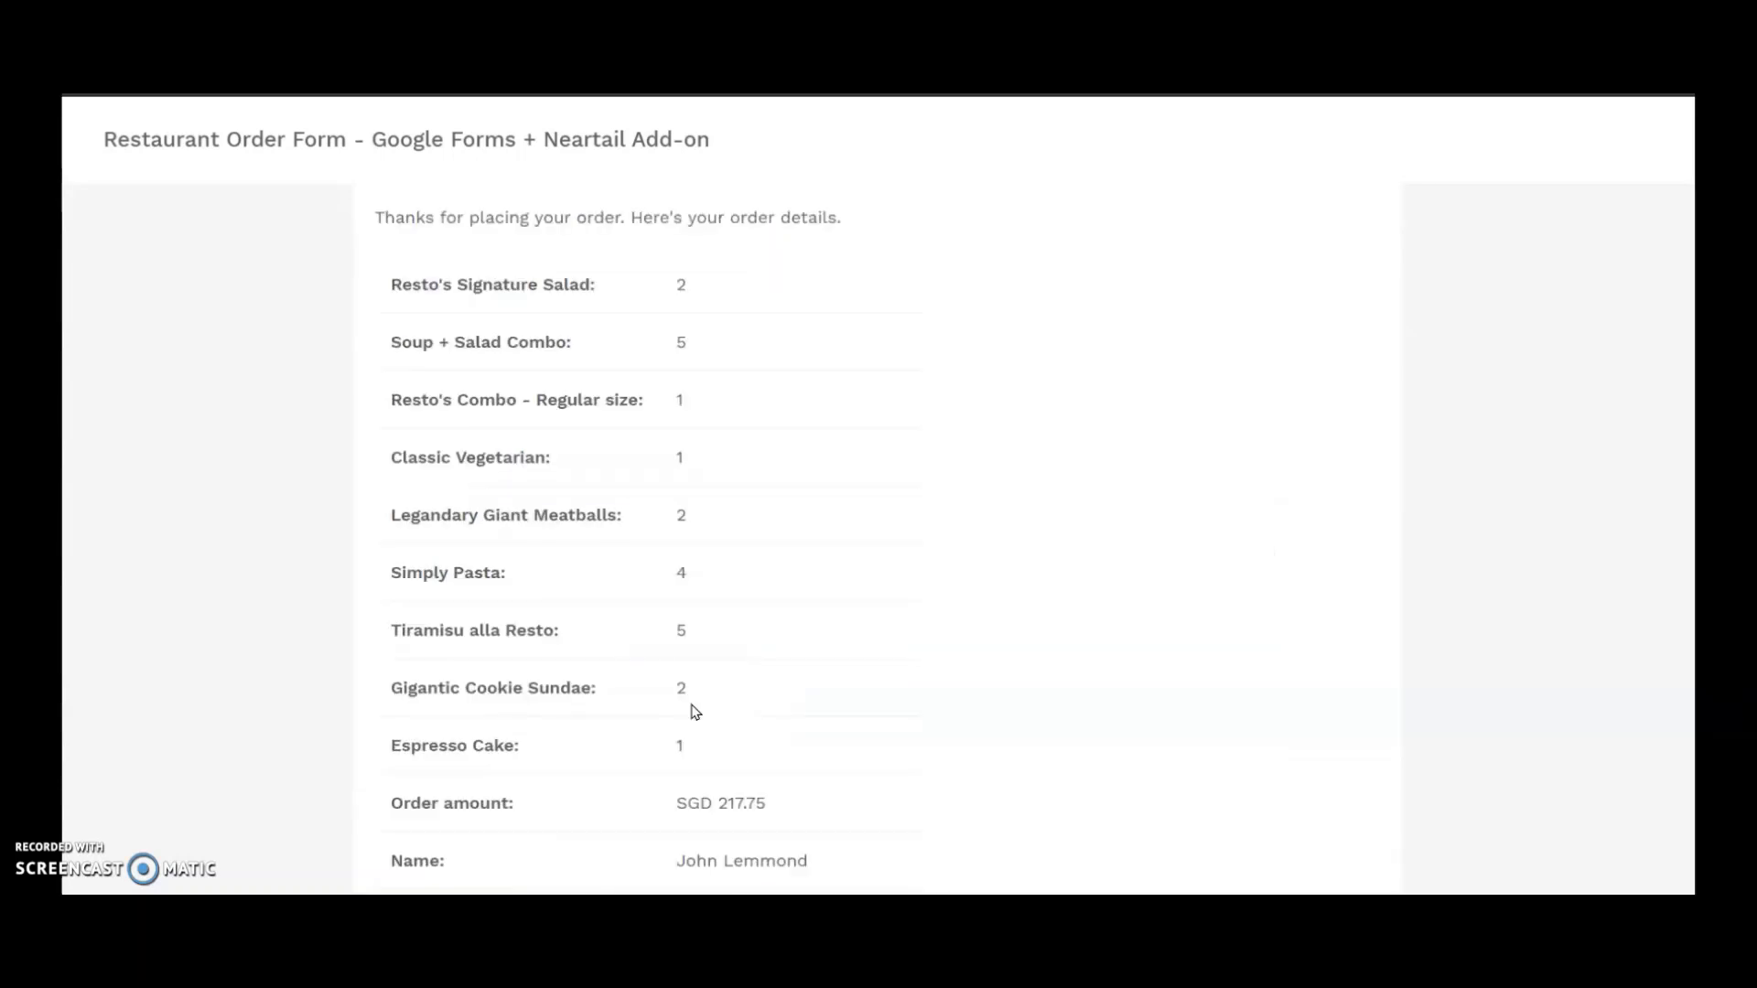
pyautogui.scroll(-2, 693, 713)
pyautogui.scroll(-2, 693, 712)
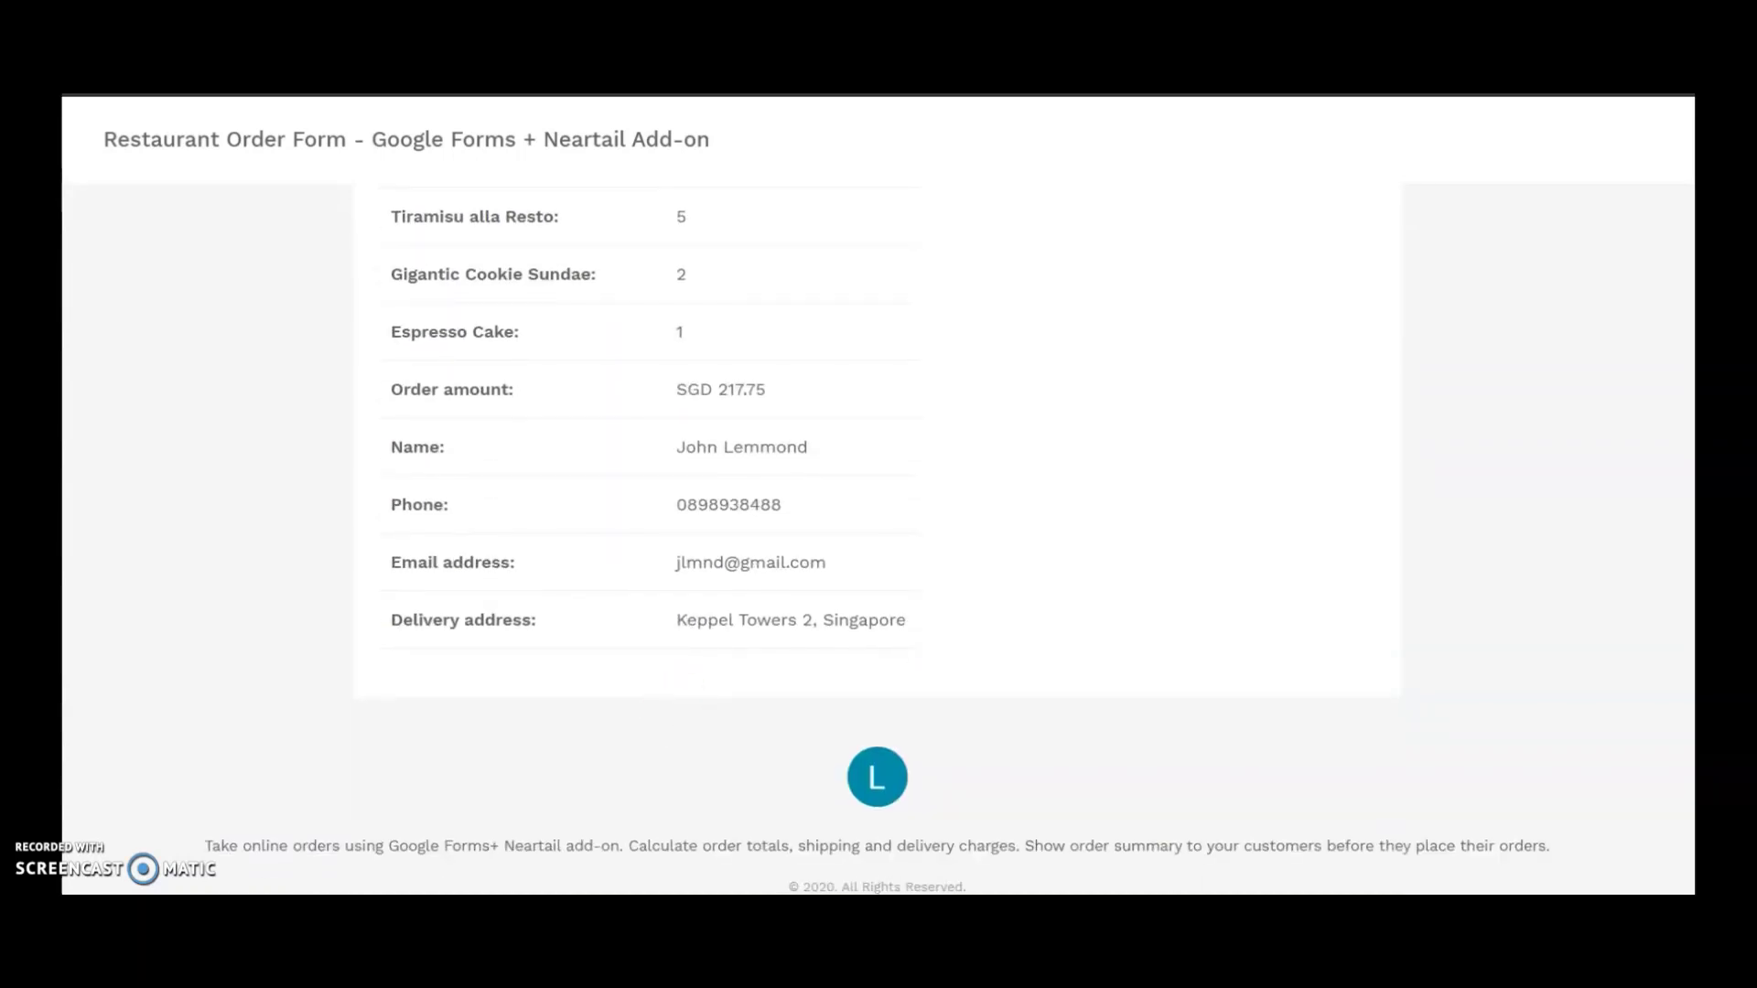
pyautogui.click(1483, 694)
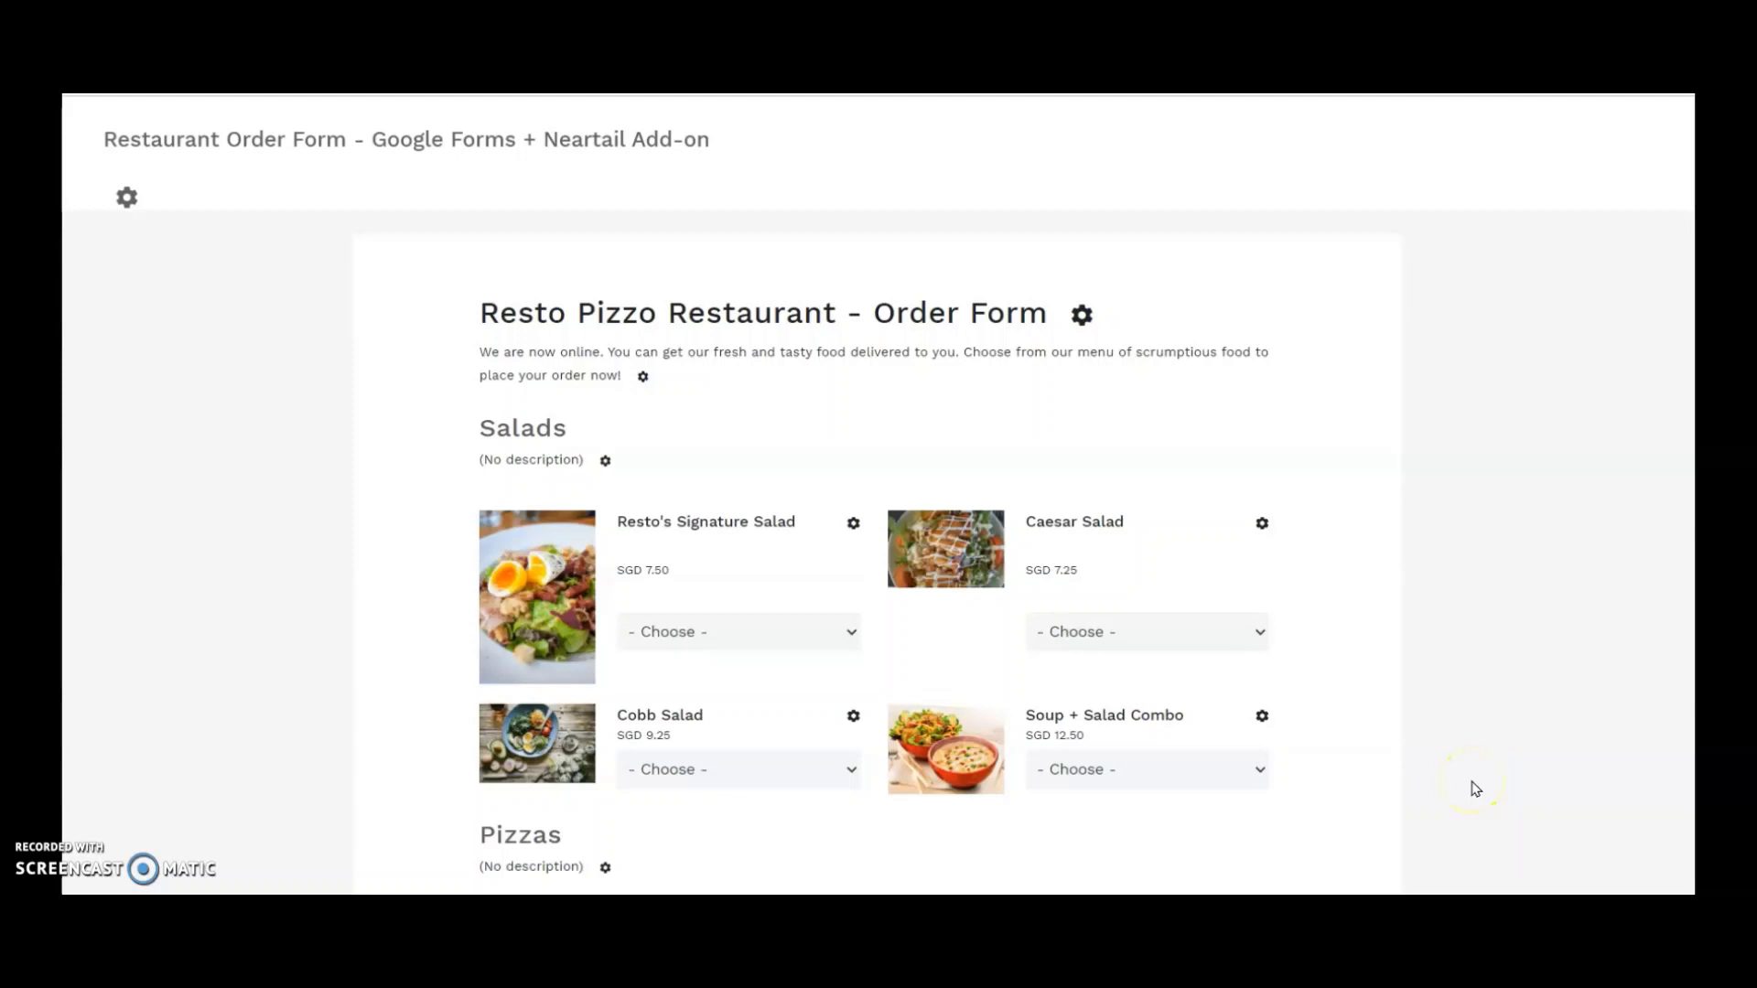
pyautogui.click(1463, 806)
pyautogui.scroll(-1, 1421, 659)
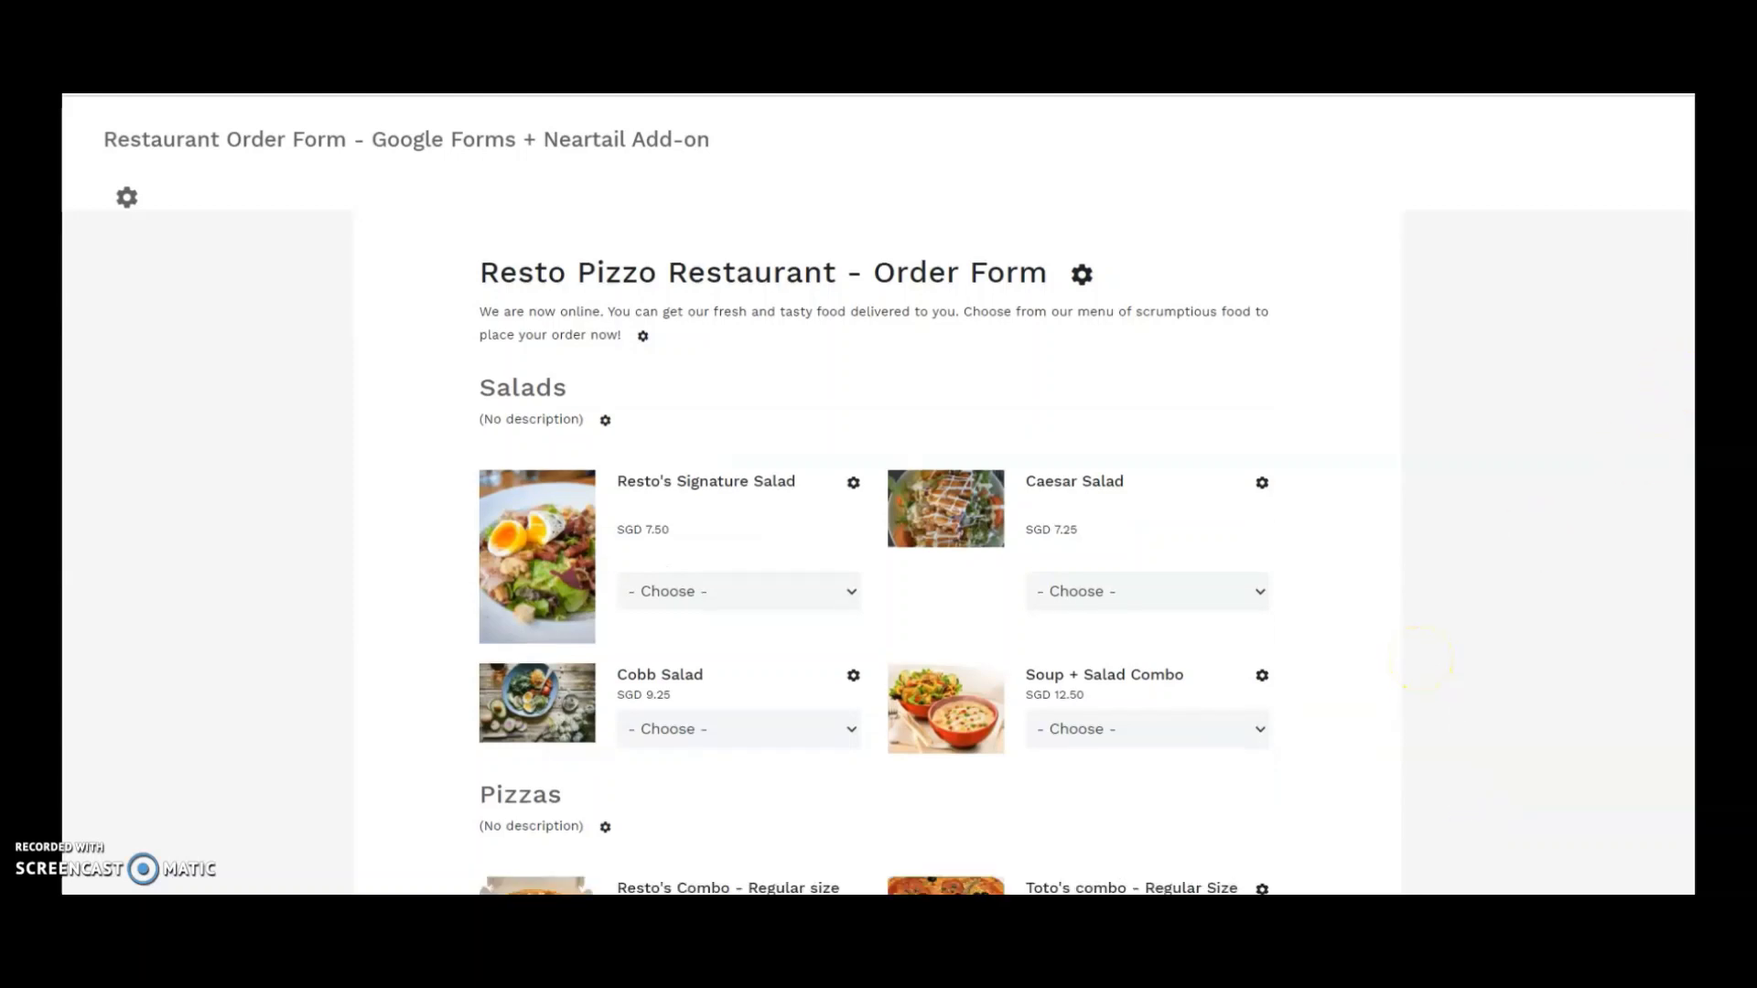
pyautogui.scroll(-3, 1421, 659)
pyautogui.scroll(-1, 1421, 658)
pyautogui.scroll(-1, 879, 549)
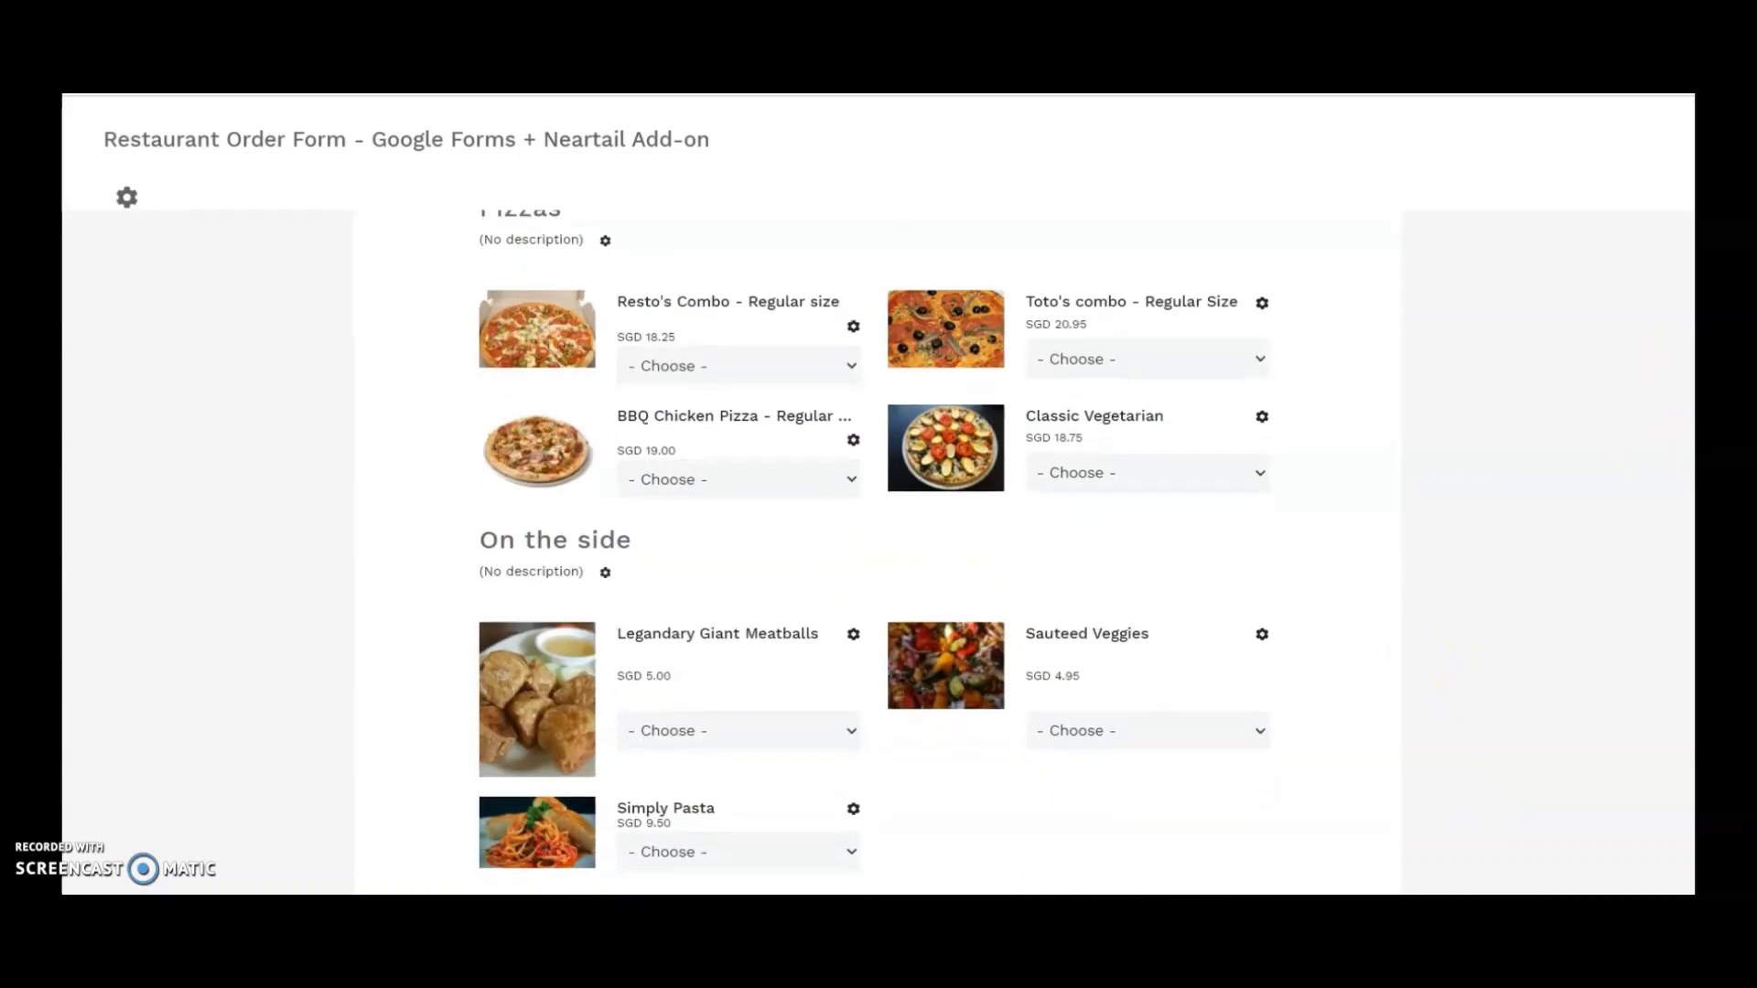
pyautogui.scroll(-1, 878, 549)
pyautogui.scroll(-1, 879, 549)
pyautogui.scroll(-1, 878, 549)
pyautogui.scroll(-1, 879, 549)
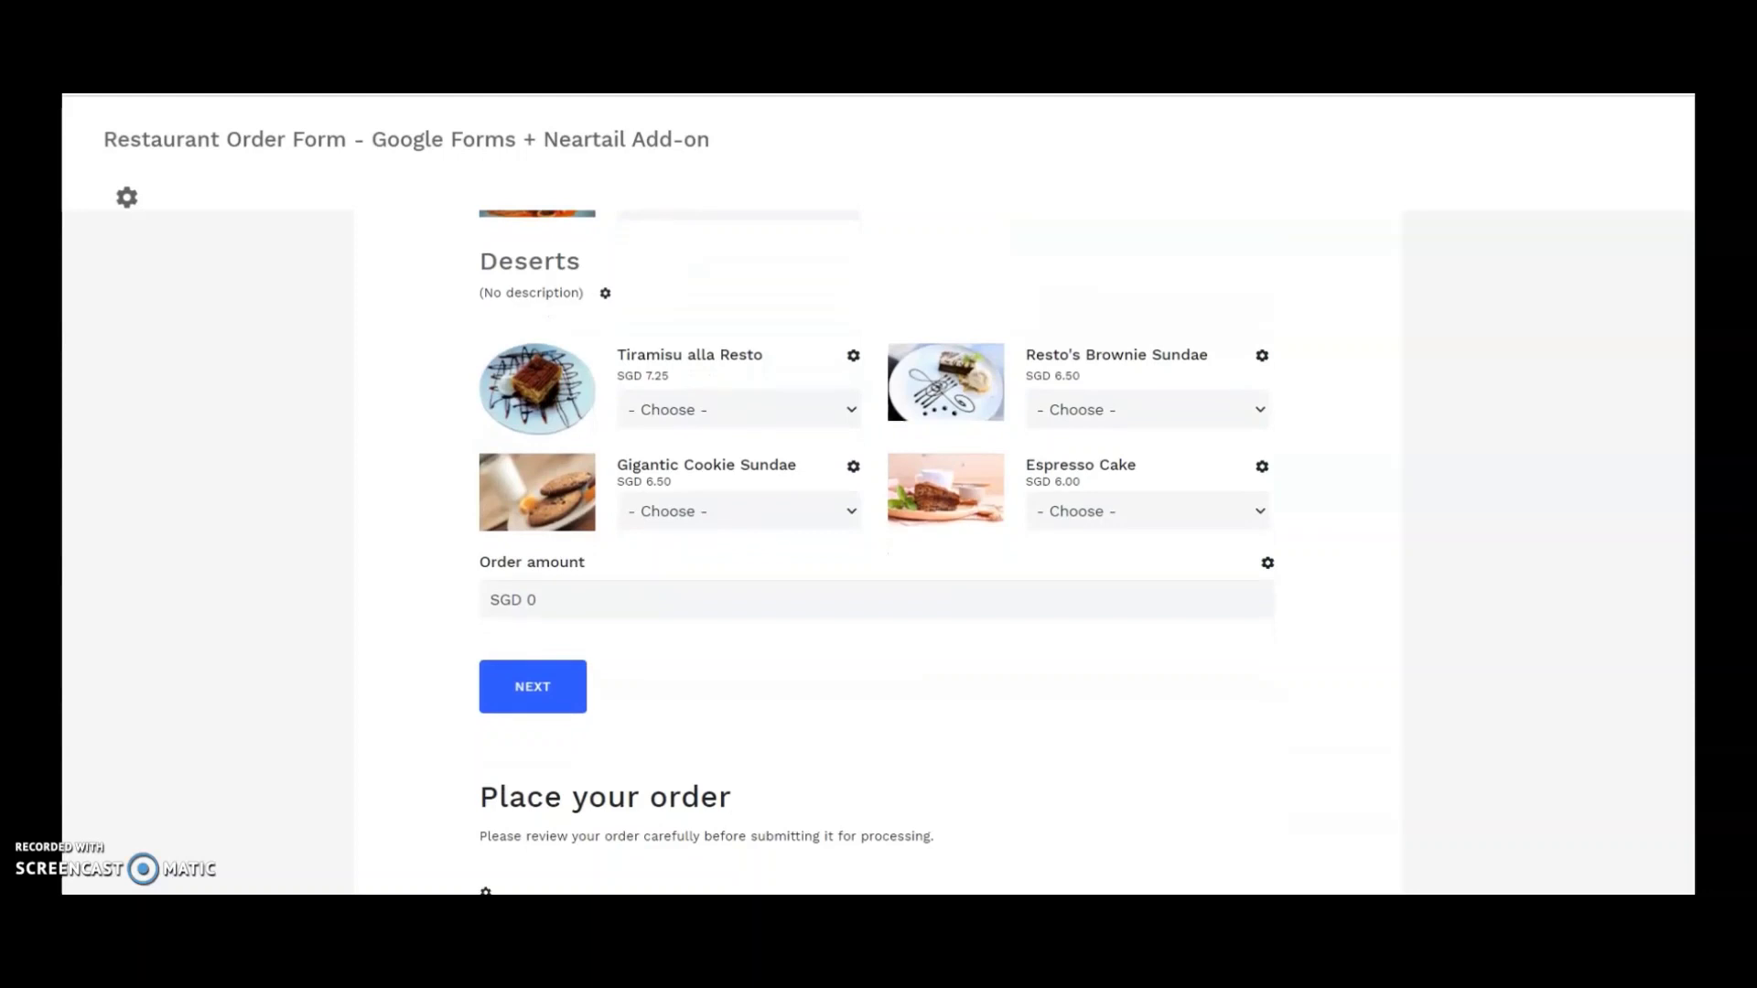